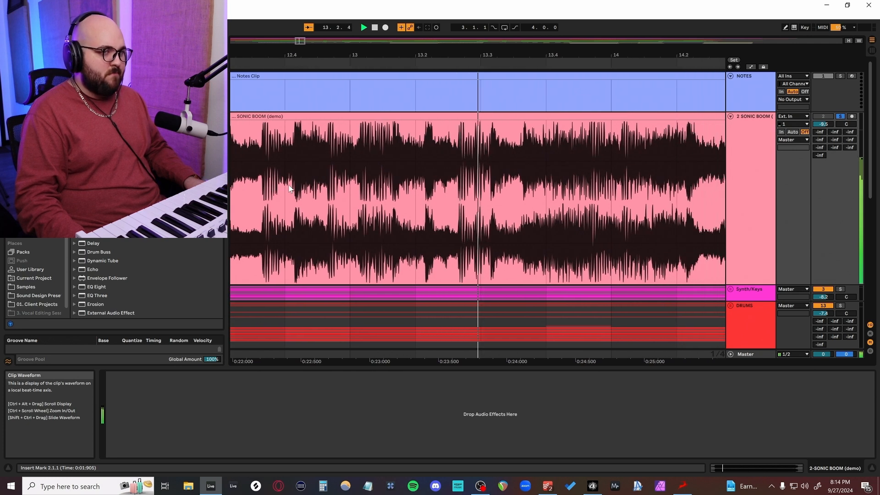
# Fold the SONIC BOOM demo track, hide the device view and return to the beginning of the arrangement.
pyautogui.press('u')
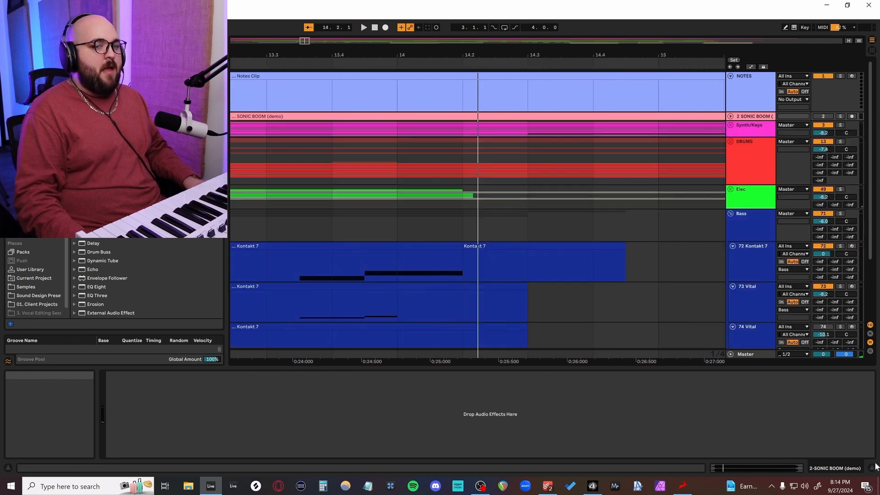
pyautogui.click(870, 468)
pyautogui.scroll(-3, 526, 276)
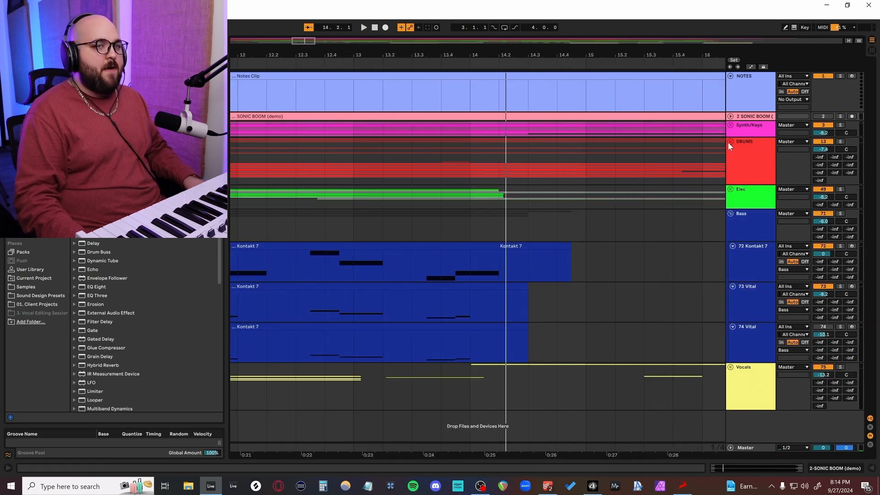
pyautogui.hscroll(-2, 714, 152)
pyautogui.hscroll(-10, 694, 156)
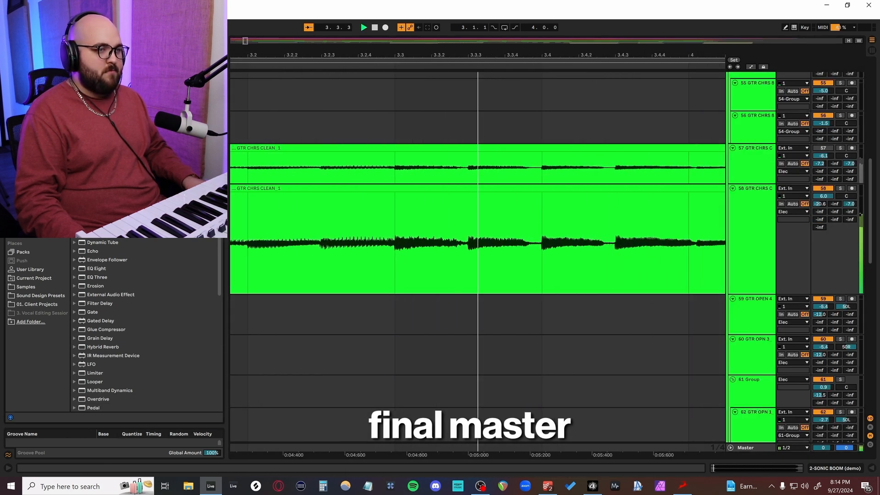
# Play the arrangement's opening bars and look through the guitar tracks in the Elec group during playback.
pyautogui.scroll(-6, 215, 234)
pyautogui.scroll(-5, 247, 236)
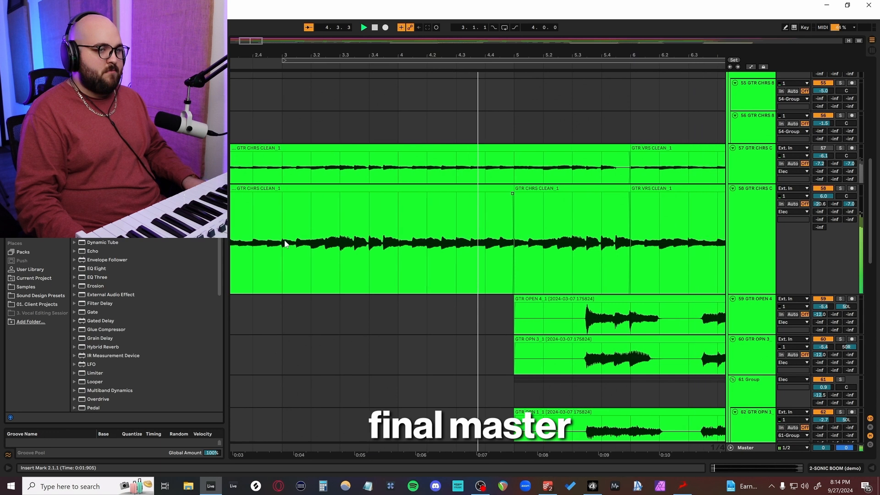
pyautogui.scroll(6, 284, 244)
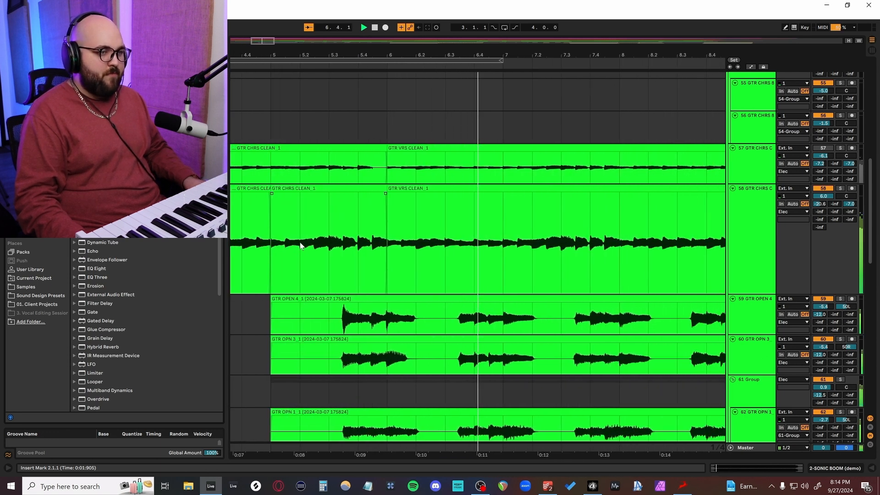
pyautogui.scroll(10, 300, 246)
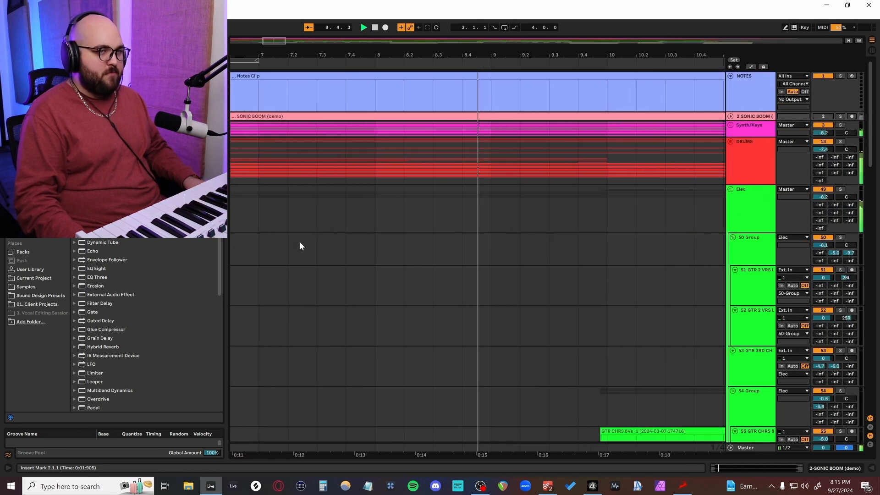
pyautogui.scroll(-4, 300, 246)
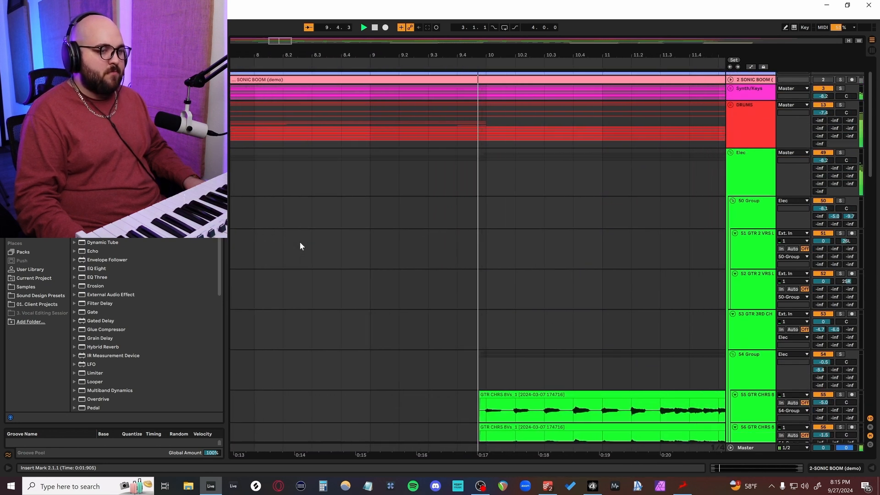
pyautogui.scroll(-4, 300, 246)
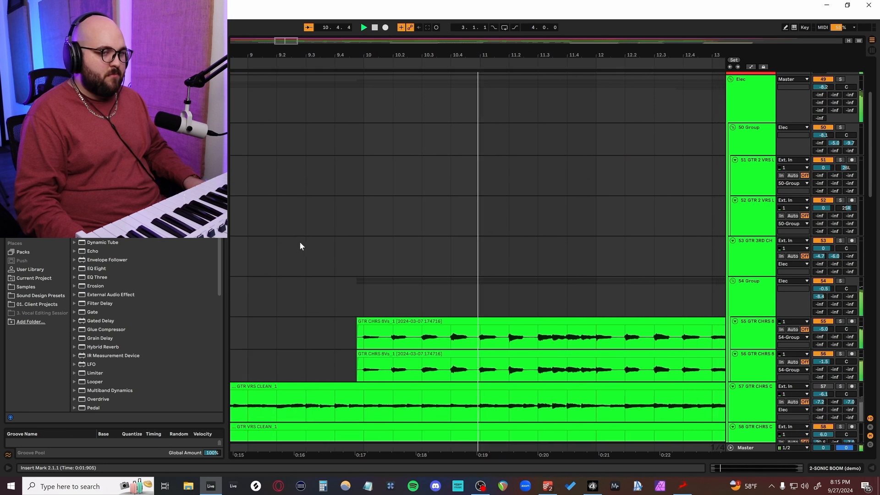
pyautogui.scroll(-10, 300, 246)
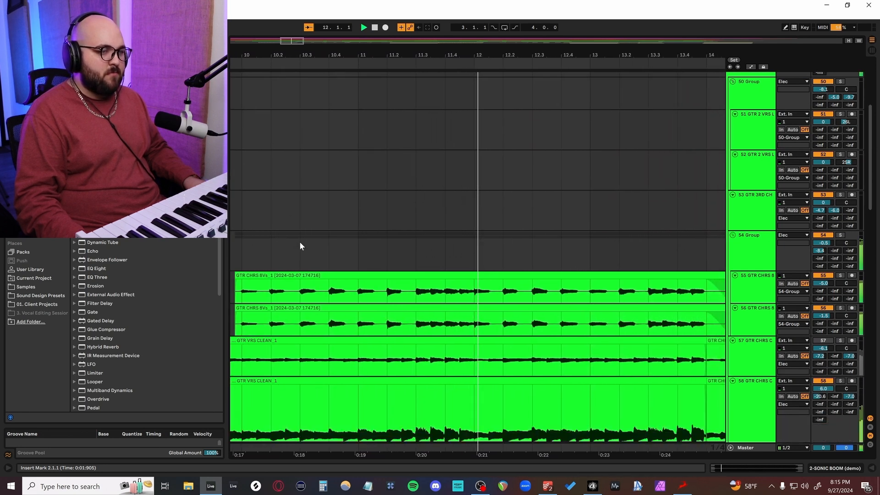
pyautogui.scroll(-7, 300, 247)
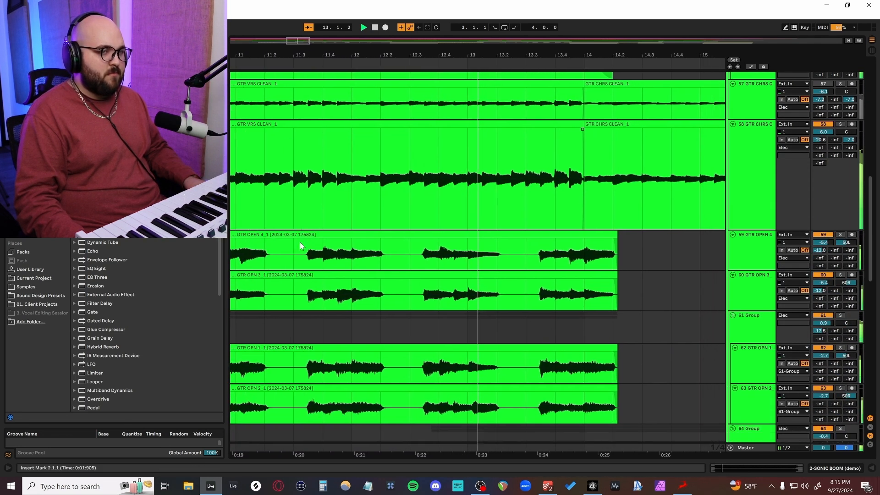
pyautogui.scroll(-5, 300, 242)
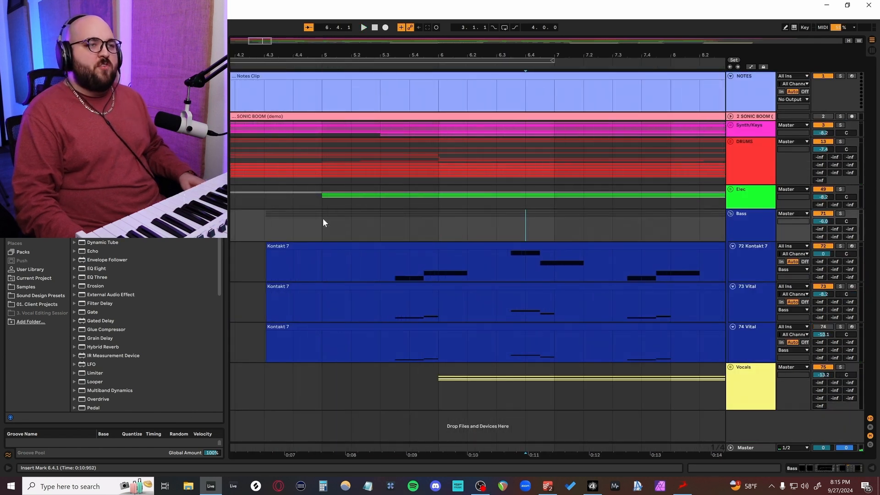
# Examine the Bass group's MIDI clips and the PunkBass and Parallax plug-in windows on the 72 Kontakt 7 track.
pyautogui.scroll(-3, 323, 219)
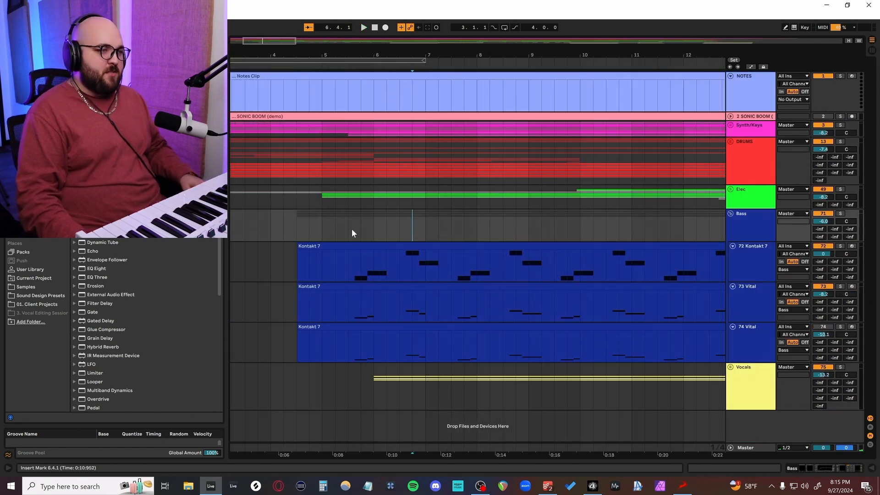
pyautogui.hscroll(3, 351, 230)
pyautogui.hscroll(-3, 335, 225)
pyautogui.moveTo(342, 224); pyautogui.dragTo(455, 226)
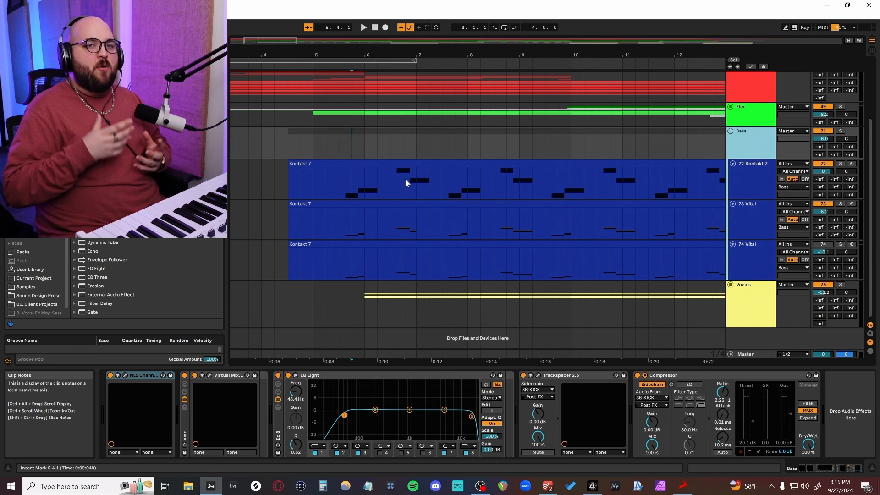
pyautogui.click(405, 178)
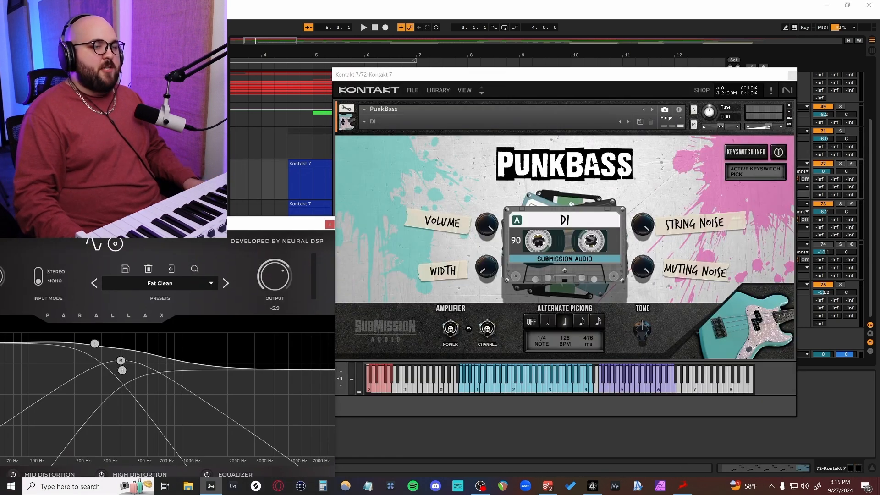
pyautogui.moveTo(29, 218); pyautogui.dragTo(599, 114)
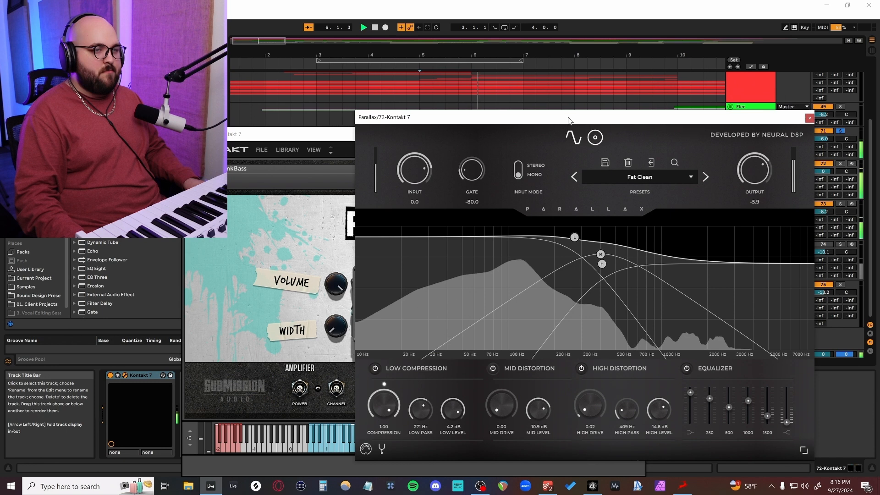
pyautogui.moveTo(568, 117); pyautogui.dragTo(568, 117)
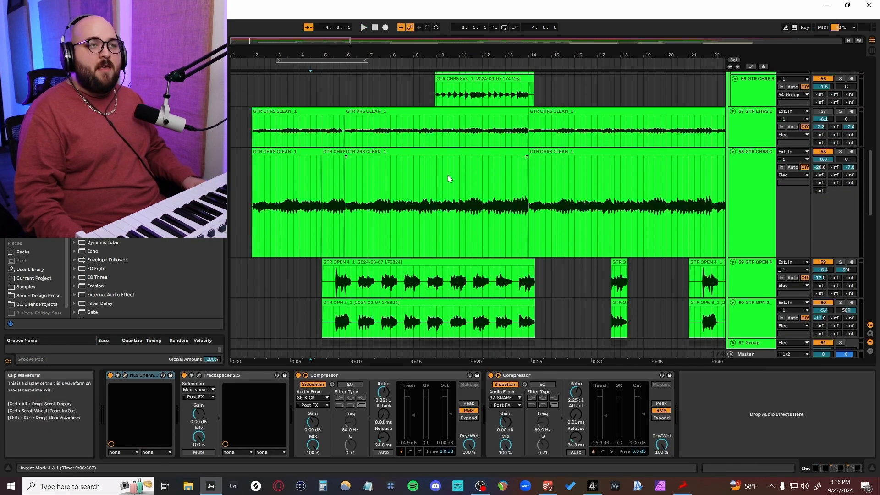
# Examine the clean and open guitar clips in the Elec group, highlighting tracks 57 to 60 from bar 1 to bar 16.
pyautogui.scroll(-5, 448, 179)
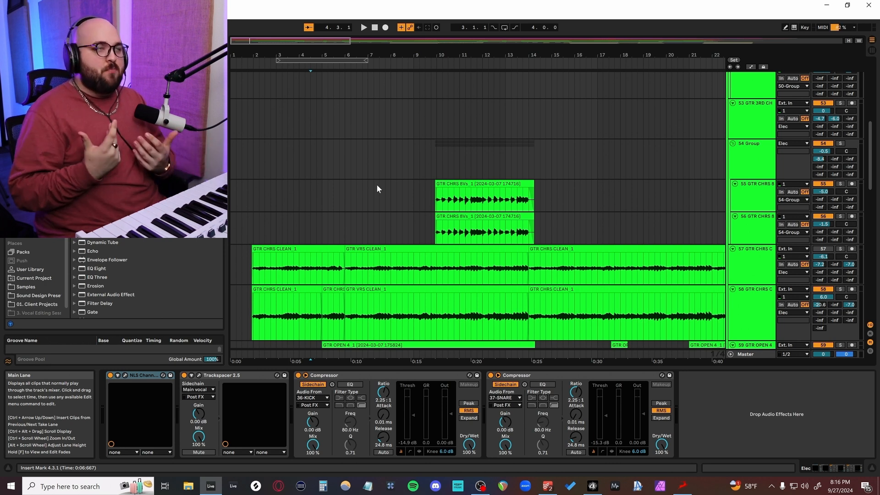
pyautogui.scroll(-3, 376, 188)
pyautogui.moveTo(238, 194); pyautogui.dragTo(571, 326)
pyautogui.scroll(-2, 571, 326)
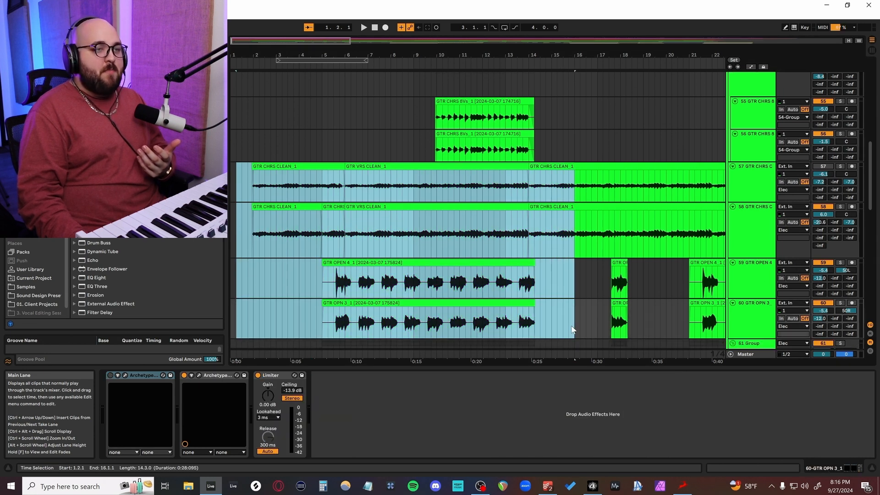
pyautogui.scroll(-3, 571, 325)
pyautogui.scroll(3, 571, 326)
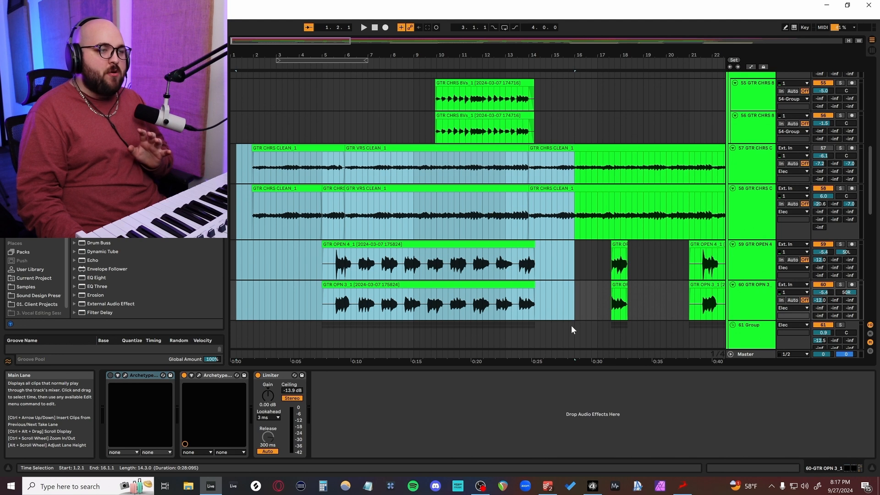
pyautogui.click(563, 260)
pyautogui.scroll(-2, 562, 260)
pyautogui.scroll(-2, 344, 213)
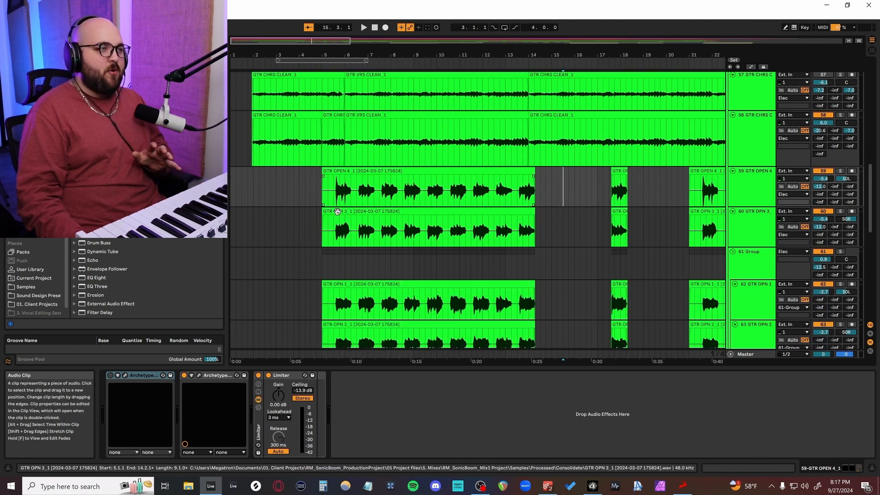
# Examine the kick, snare and tom tracks in the DRUMS group, highlighting their clips from bar 4 to bar 34.
pyautogui.scroll(4, 483, 179)
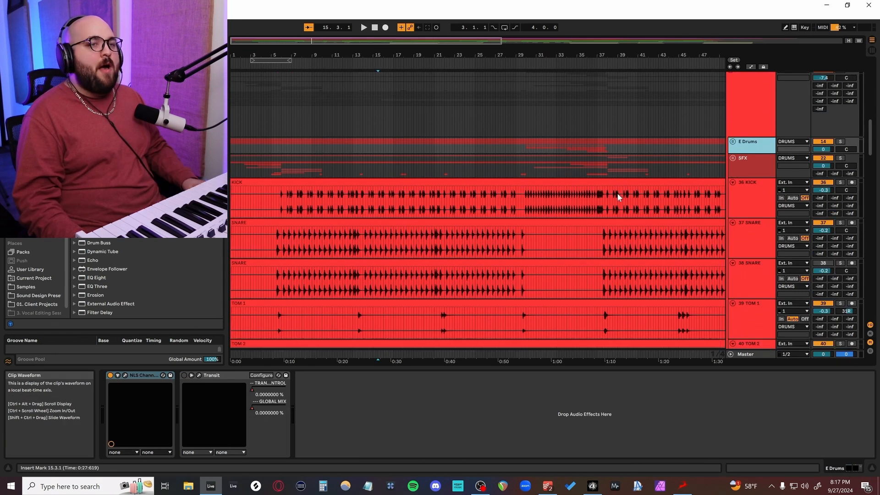
pyautogui.scroll(-2, 632, 194)
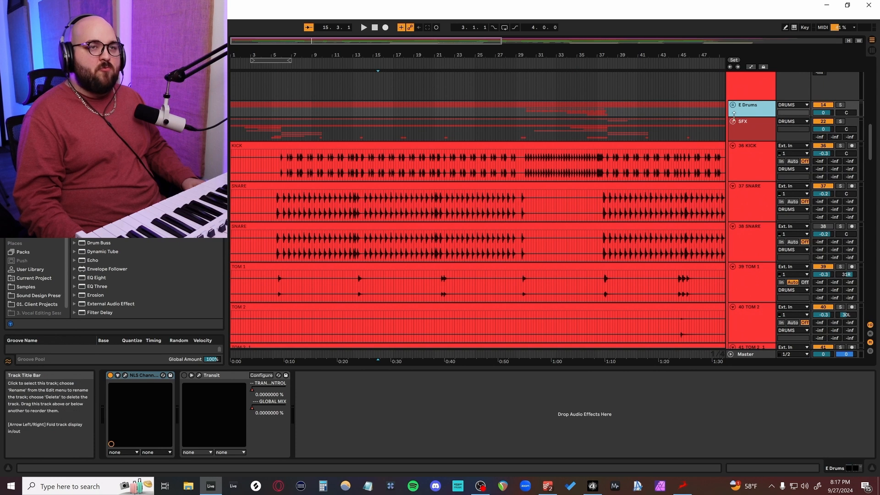
pyautogui.scroll(-3, 344, 306)
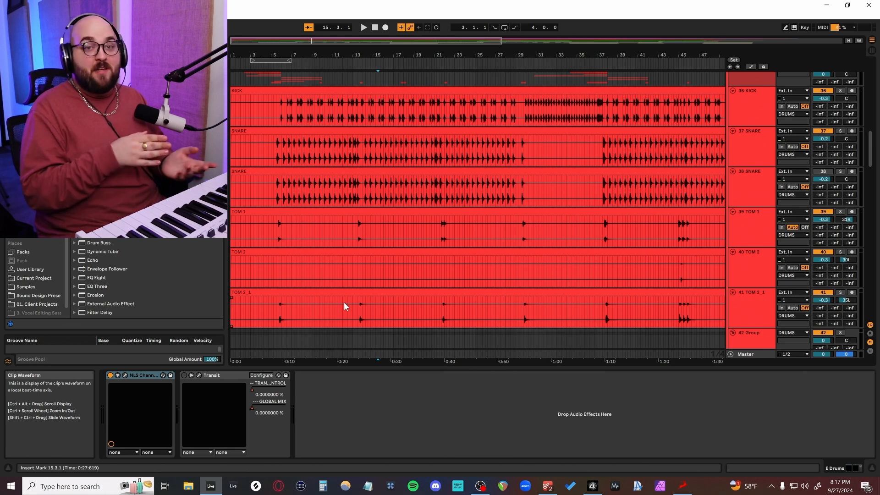
pyautogui.moveTo(263, 137); pyautogui.dragTo(581, 314)
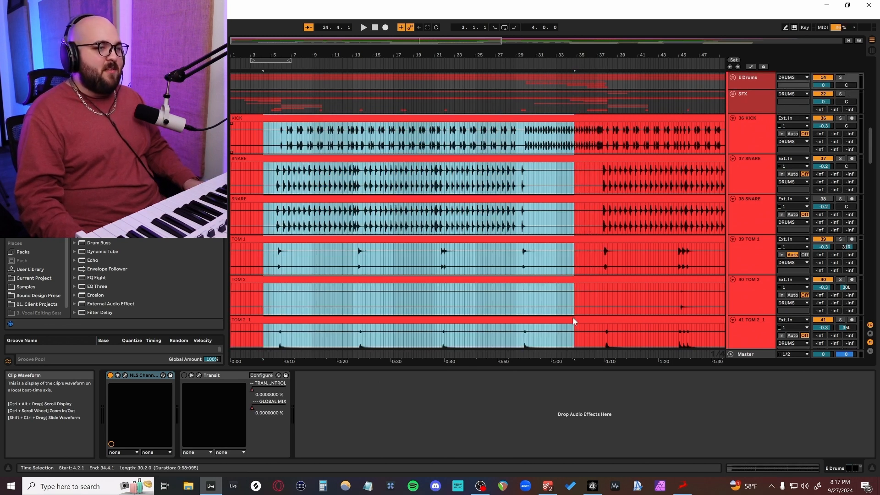
pyautogui.scroll(2, 582, 312)
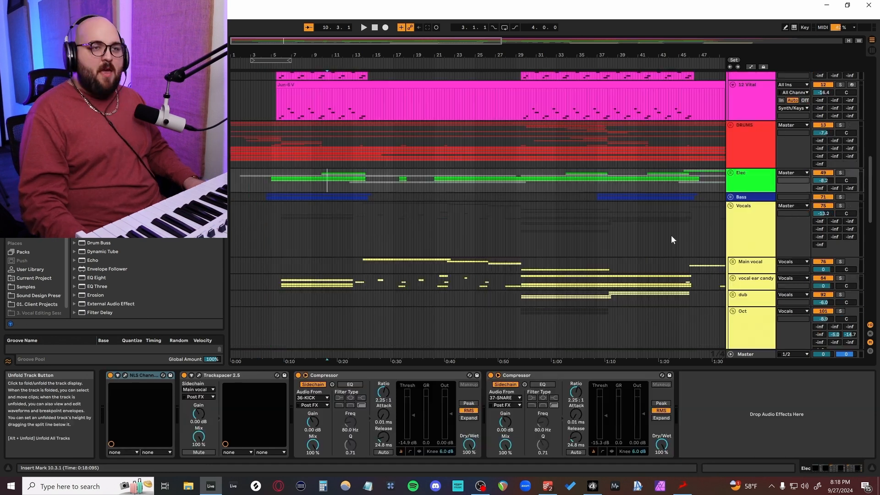
# Look over the Vocals subgroups, the Synth/Keys tracks and the Elec guitar tracks across the song.
pyautogui.scroll(-10, 574, 246)
pyautogui.scroll(5, 709, 137)
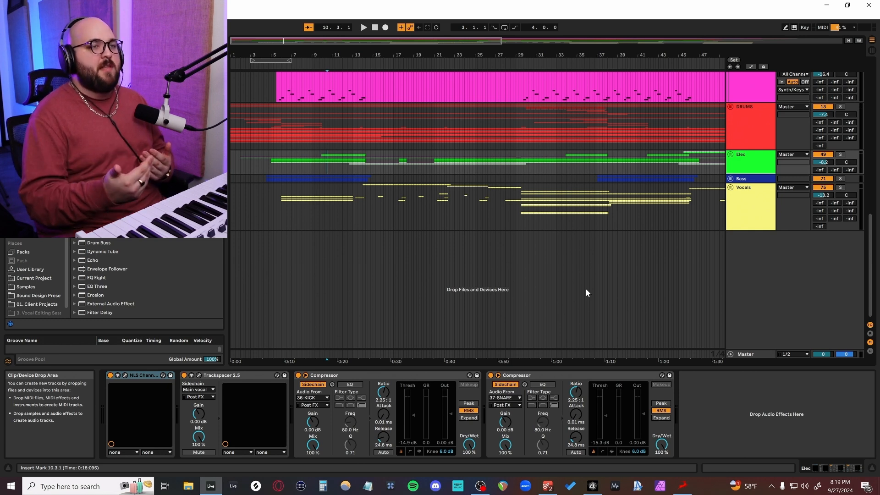
pyautogui.scroll(10, 422, 260)
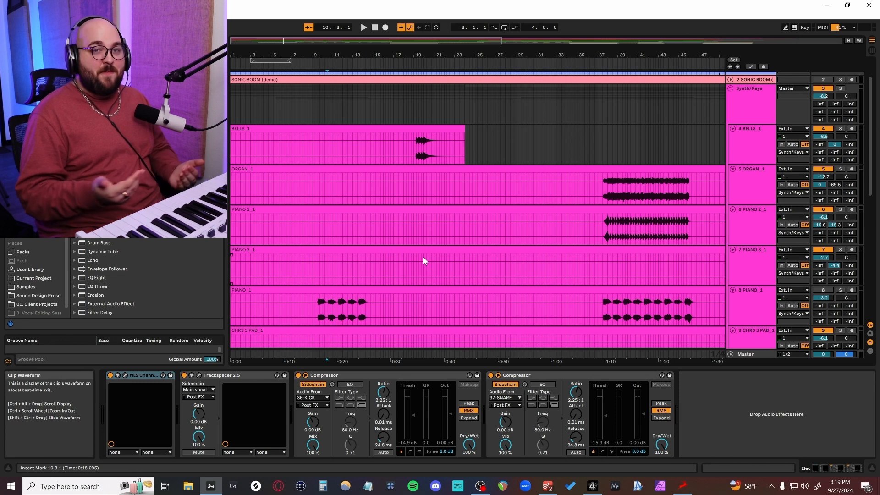
pyautogui.hscroll(1, 423, 257)
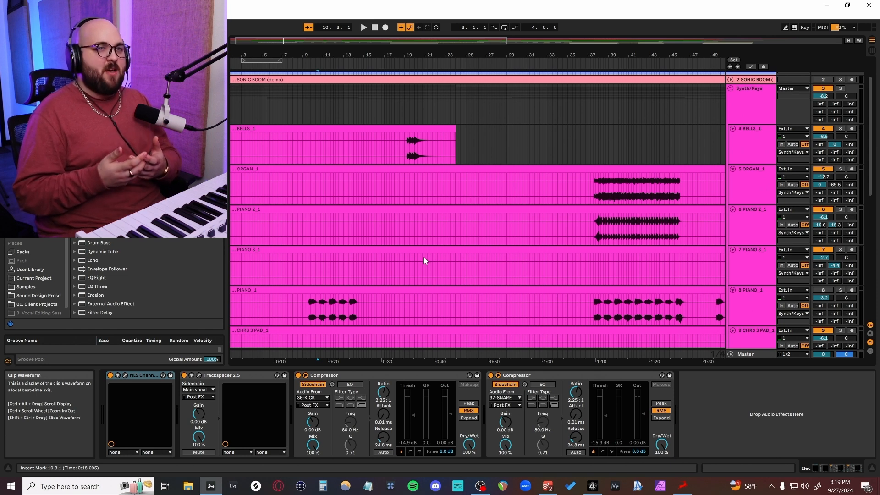
pyautogui.scroll(-10, 431, 252)
pyautogui.hscroll(-1, 438, 248)
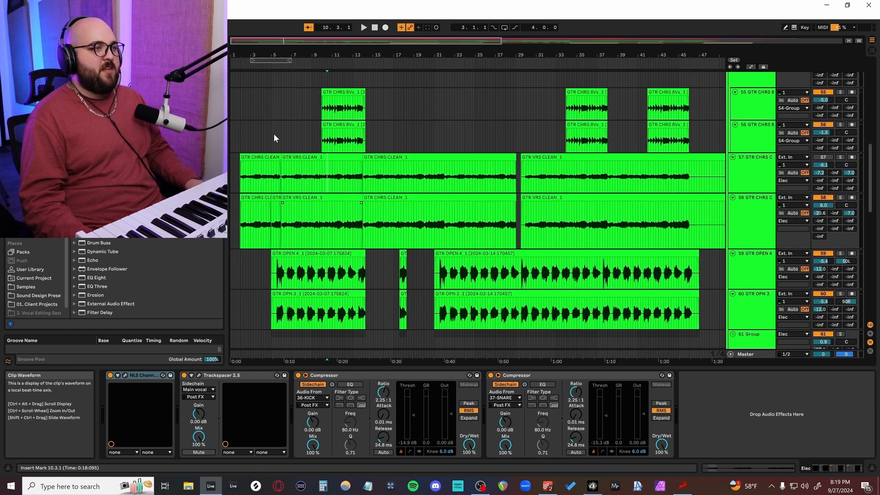
# Bypass the chorus, soothe2, H-Delay and Limiter devices on the clean guitar track 58.
pyautogui.click(248, 113)
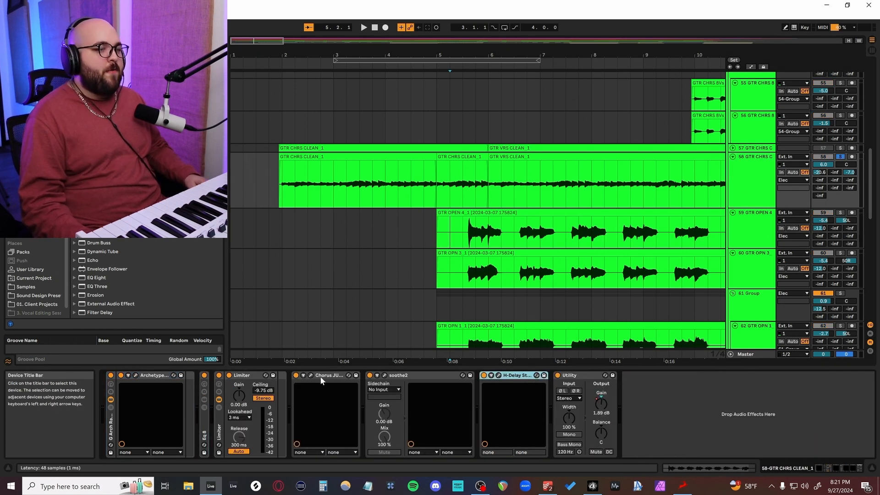
pyautogui.keyDown('shift'); pyautogui.click(324, 376); pyautogui.keyUp('shift')
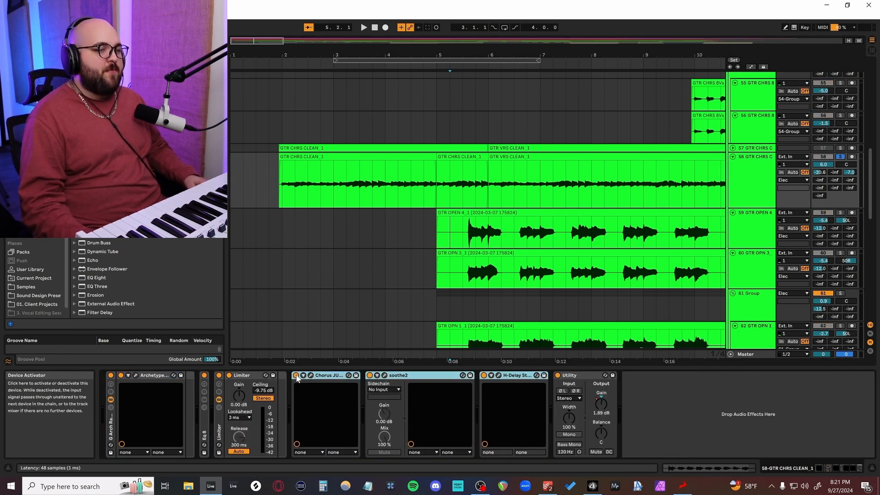
pyautogui.click(296, 375)
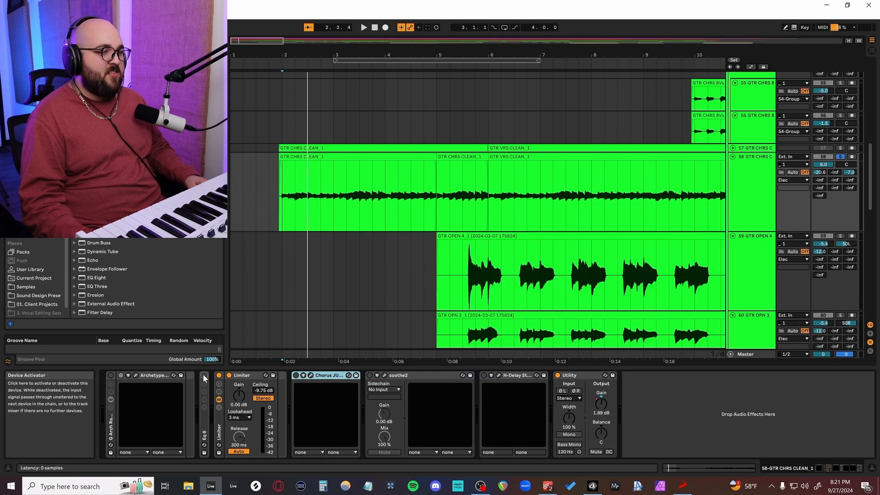
pyautogui.click(220, 376)
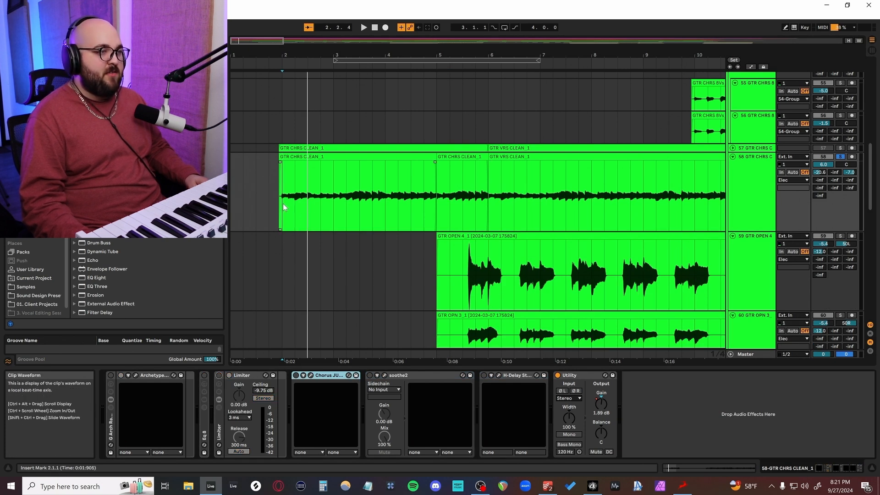
# Play back track 58's dry guitar from bar 2 and switch its Archetype Rabea amp rack back on.
pyautogui.press('space')
pyautogui.scroll(4, 283, 204)
pyautogui.scroll(-2, 293, 209)
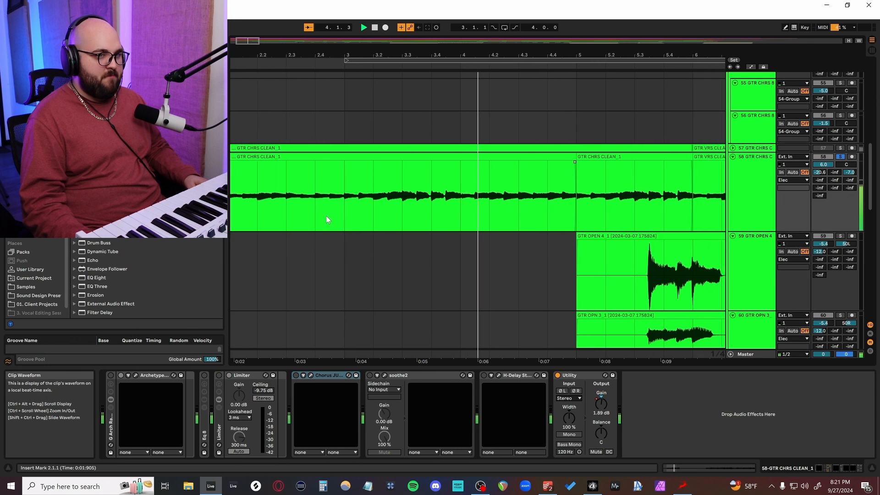
pyautogui.click(114, 374)
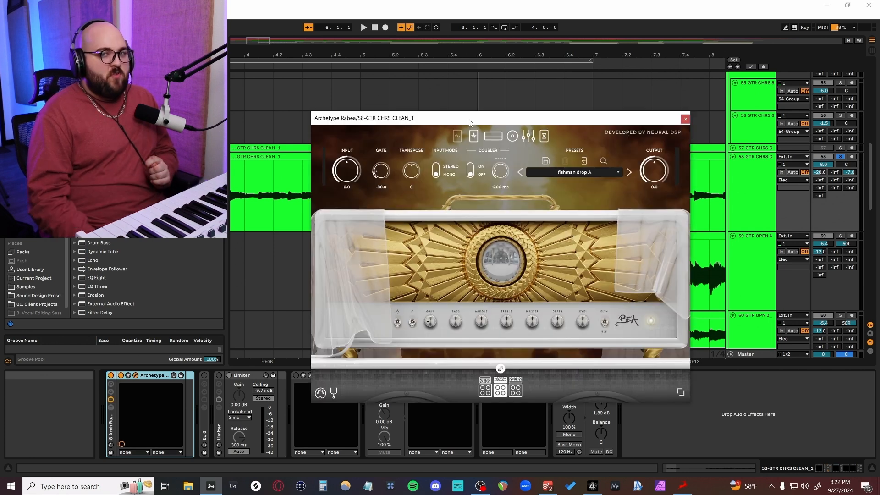
# Review the Archetype Rabea amp window, close it, and play back track 58 through the amp and EQ Eight.
pyautogui.moveTo(471, 121); pyautogui.dragTo(502, 97)
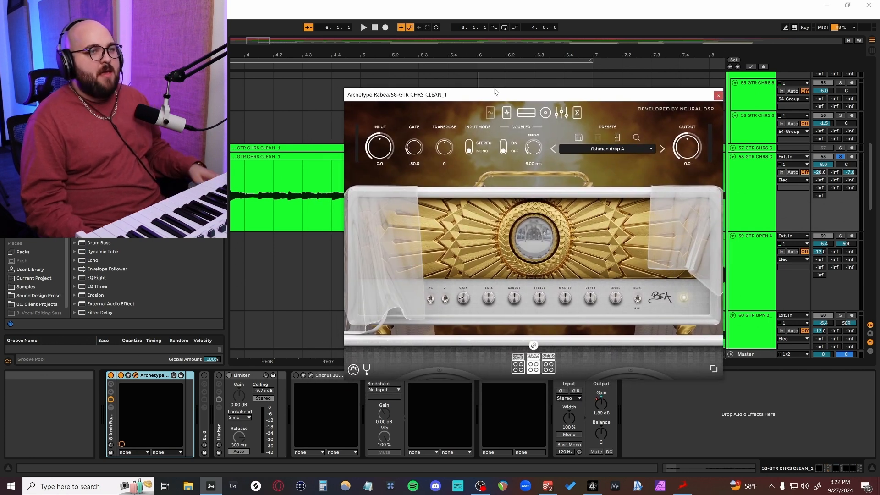
pyautogui.moveTo(482, 98); pyautogui.dragTo(462, 91)
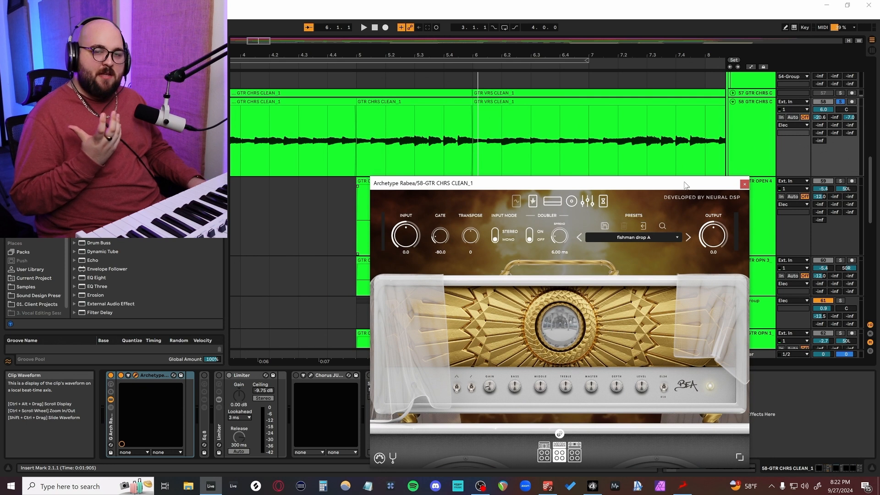
pyautogui.click(745, 185)
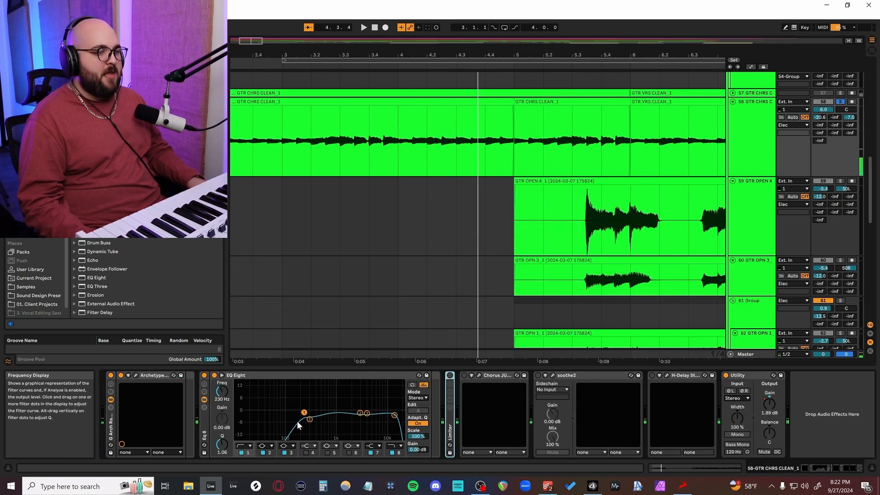
pyautogui.press('space')
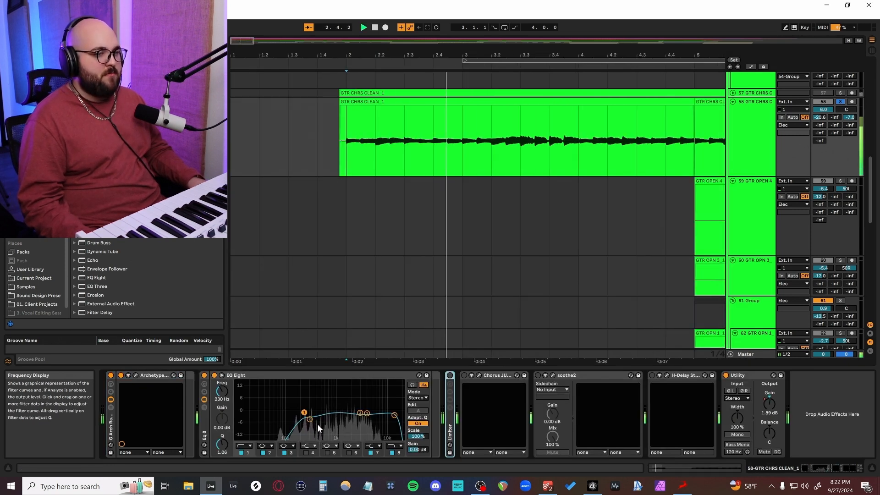
# Open the chorus plug-in on the clean guitar track 58 and play back the guitar with it.
pyautogui.click(479, 374)
pyautogui.moveTo(481, 232); pyautogui.dragTo(484, 204)
pyautogui.press('space')
pyautogui.press('space')
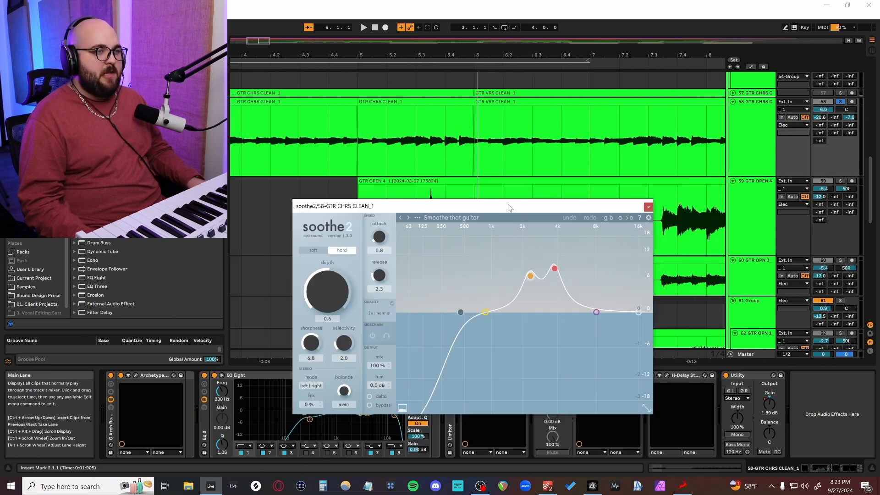
# Play back the clean guitar with the soothe2 window in view, then close that window.
pyautogui.moveTo(509, 205); pyautogui.dragTo(503, 223)
pyautogui.press('space')
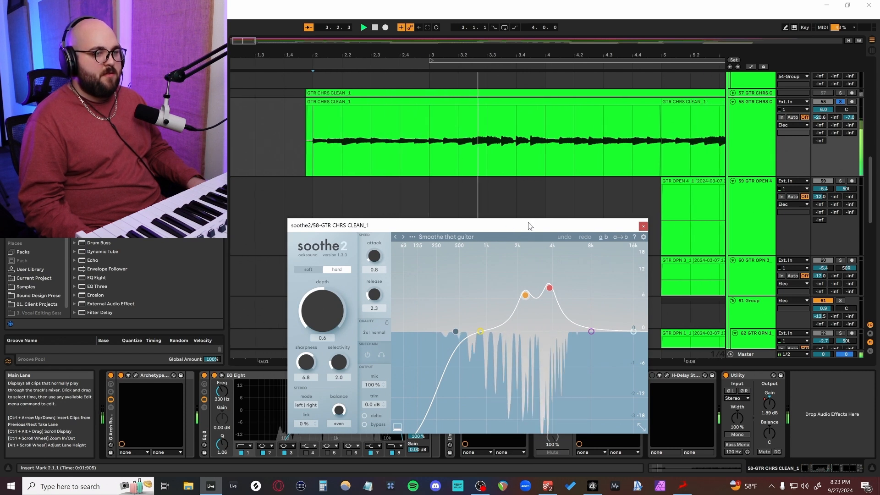
pyautogui.click(643, 226)
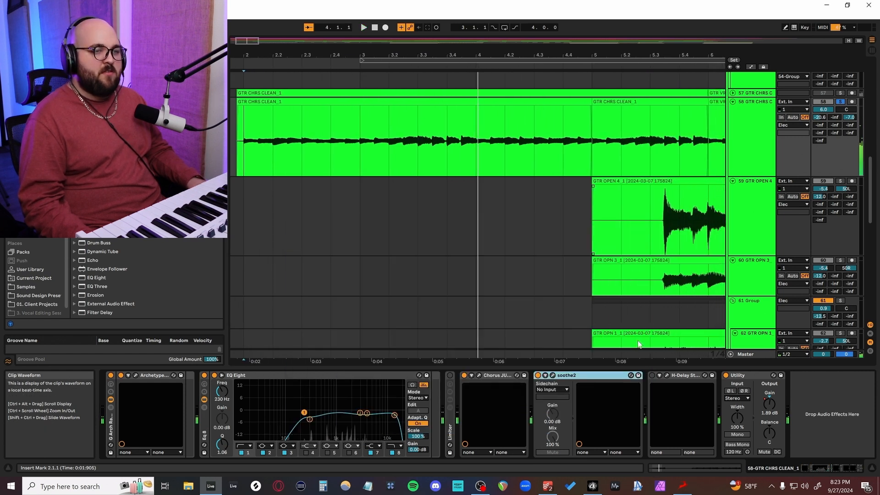
# Show the return tracks and switch all ten of them, A to J, back on.
pyautogui.click(680, 376)
pyautogui.click(870, 334)
pyautogui.click(759, 345)
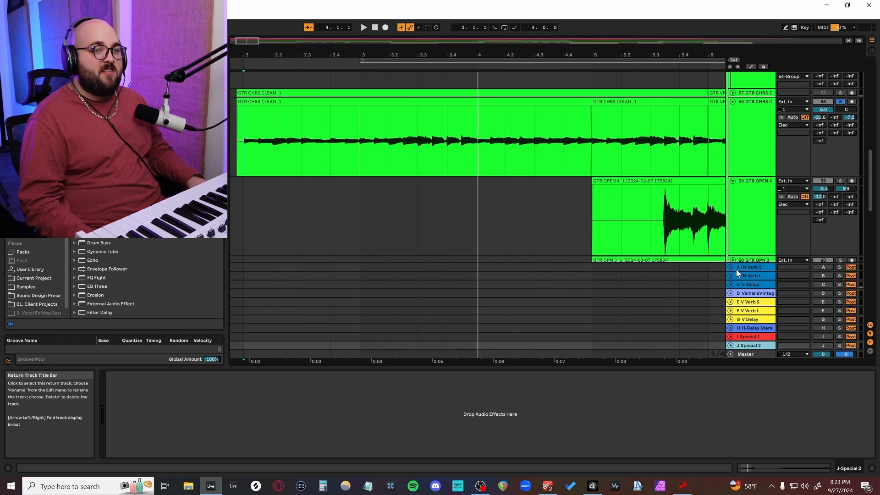
pyautogui.keyDown('shift'); pyautogui.click(759, 267); pyautogui.keyUp('shift')
pyautogui.click(821, 267)
# Open the H-Delay on the C In Delay return and play back the clean guitar through the returns.
pyautogui.click(758, 285)
pyautogui.click(163, 375)
pyautogui.moveTo(515, 5); pyautogui.dragTo(528, 262)
pyautogui.press('space')
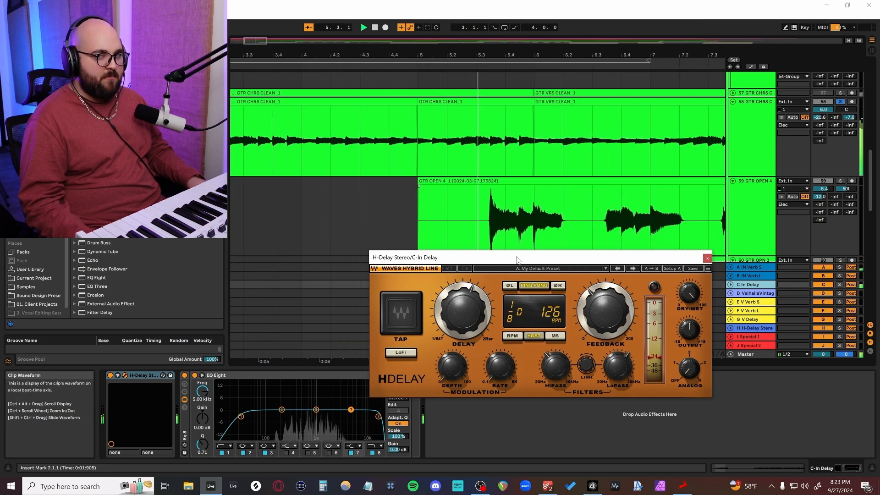
pyautogui.press('space')
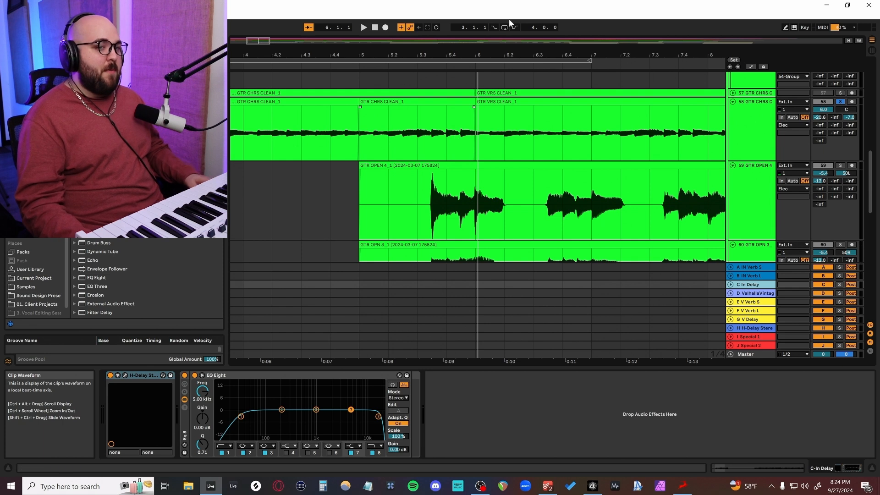
# Hide the return tracks and play back the open guitar tracks 59 and 60 in solo.
pyautogui.click(870, 333)
pyautogui.scroll(-3, 672, 278)
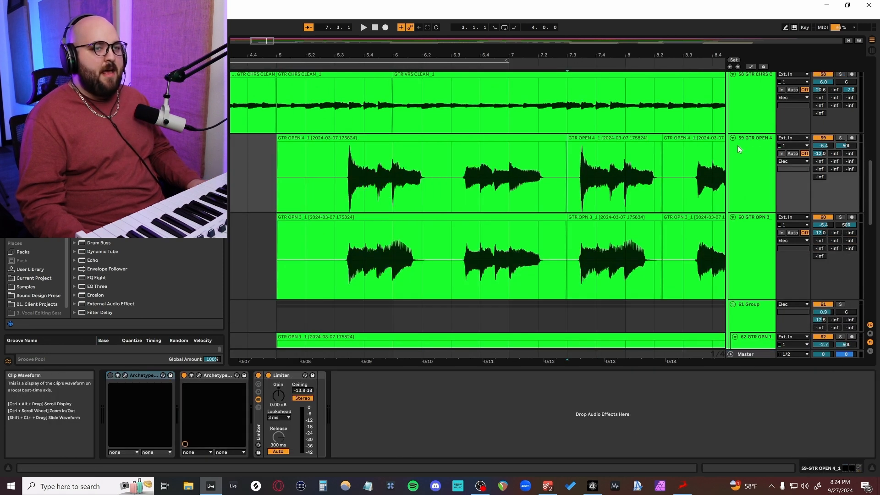
pyautogui.click(739, 147)
pyautogui.keyDown('shift'); pyautogui.click(758, 251); pyautogui.keyUp('shift')
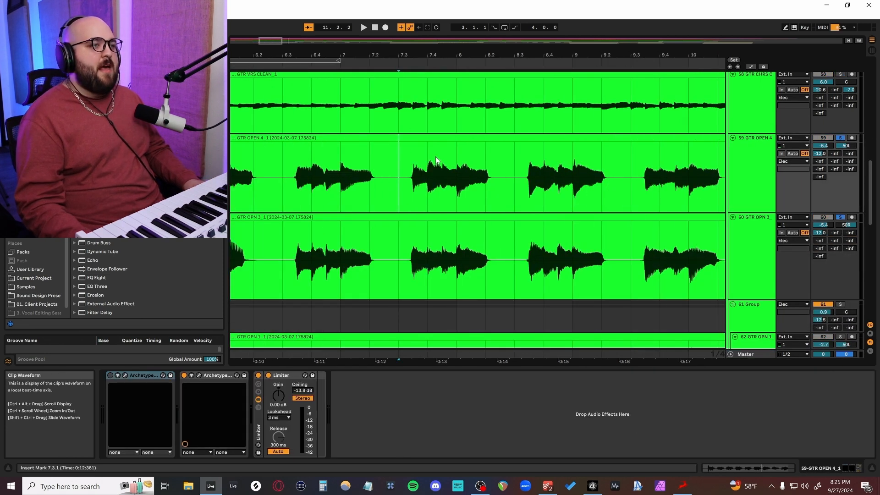
pyautogui.press('space')
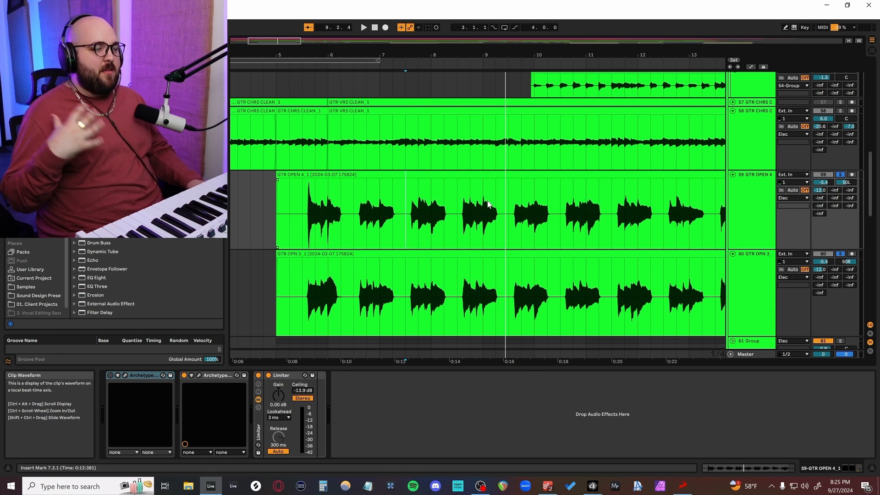
# Highlight the section from 7.3.1 to 9.3.1 across the open guitar tracks 59 and 60.
pyautogui.scroll(-3, 402, 232)
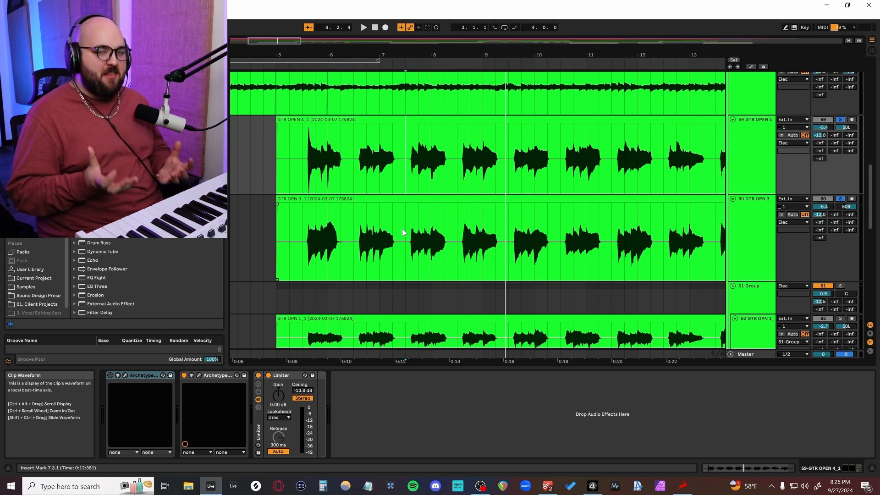
pyautogui.scroll(1, 461, 177)
pyautogui.moveTo(404, 163); pyautogui.dragTo(506, 250)
pyautogui.scroll(3, 471, 252)
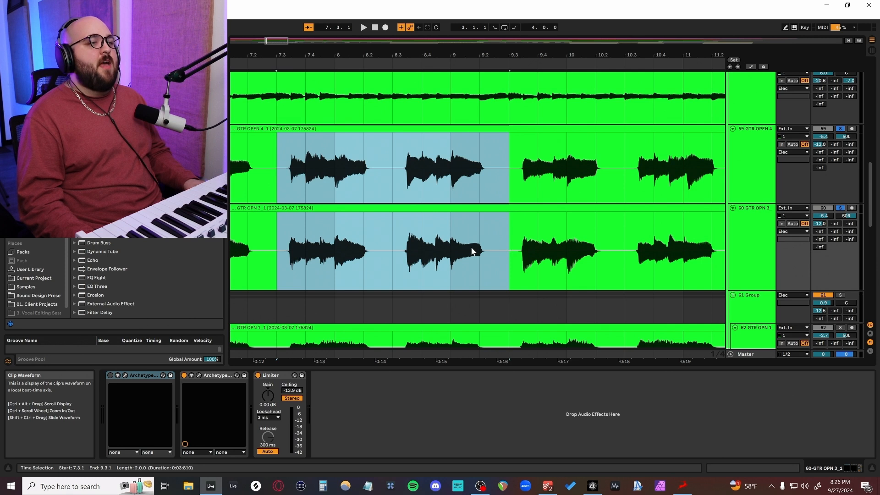
pyautogui.hscroll(-2, 471, 251)
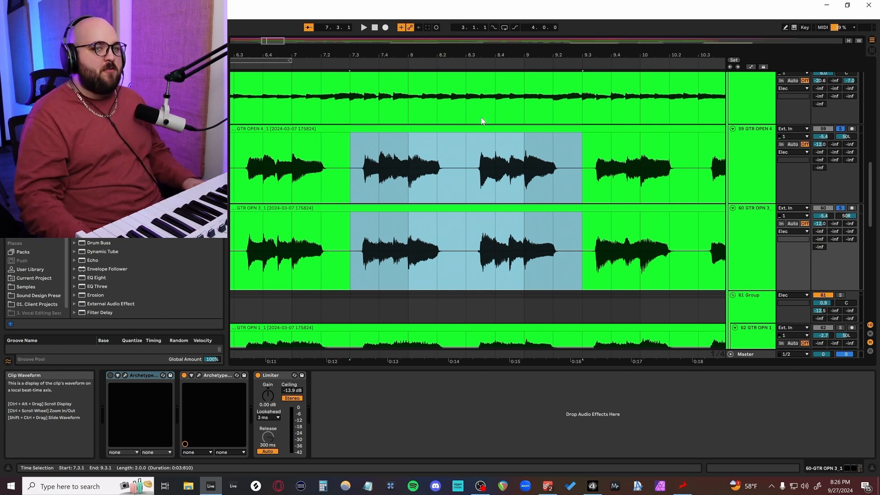
# Play back the soloed 61 Group of open guitars from 5.3.1 and open the Archetype amp on track 62.
pyautogui.scroll(-5, 481, 121)
pyautogui.hscroll(-3, 481, 121)
pyautogui.click(354, 189)
pyautogui.press('space')
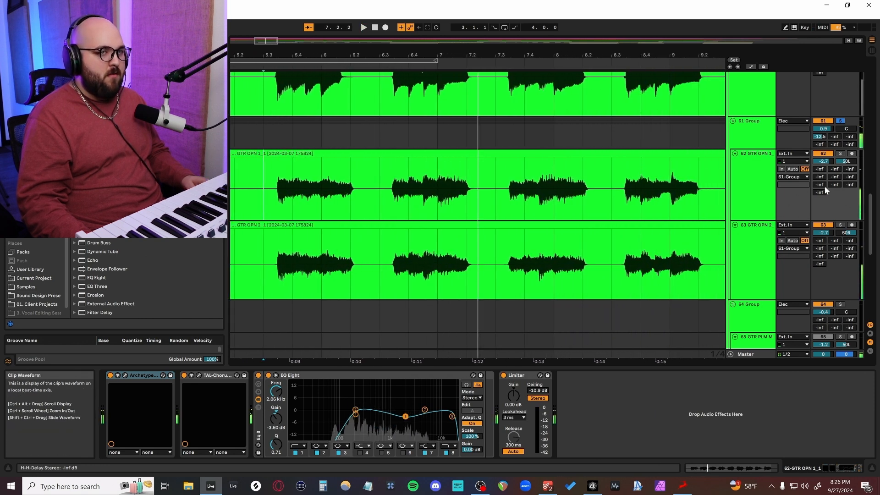
pyautogui.click(125, 375)
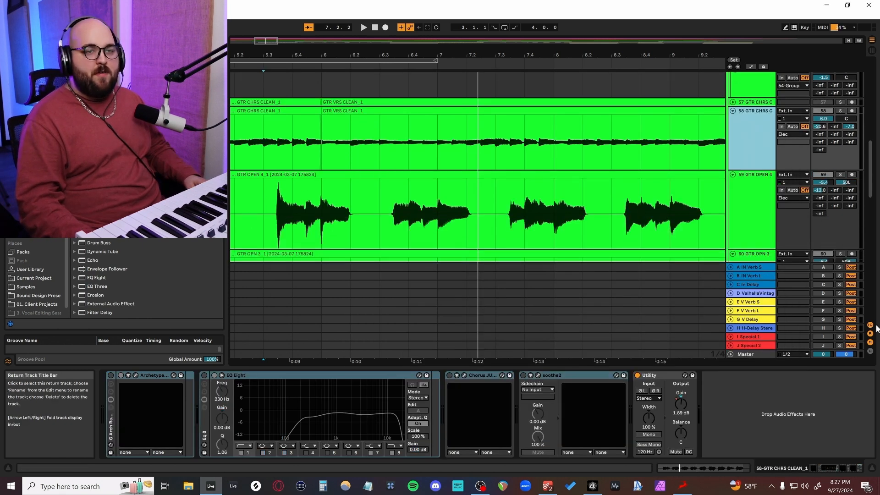
# Hide the return tracks and play back the guitars with their effects bypassed from 5.2.1.
pyautogui.click(870, 334)
pyautogui.scroll(2, 554, 268)
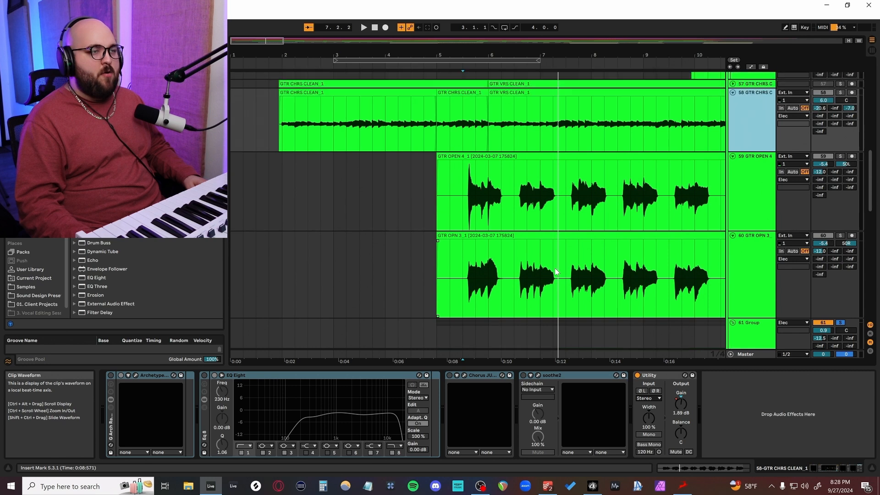
pyautogui.click(448, 212)
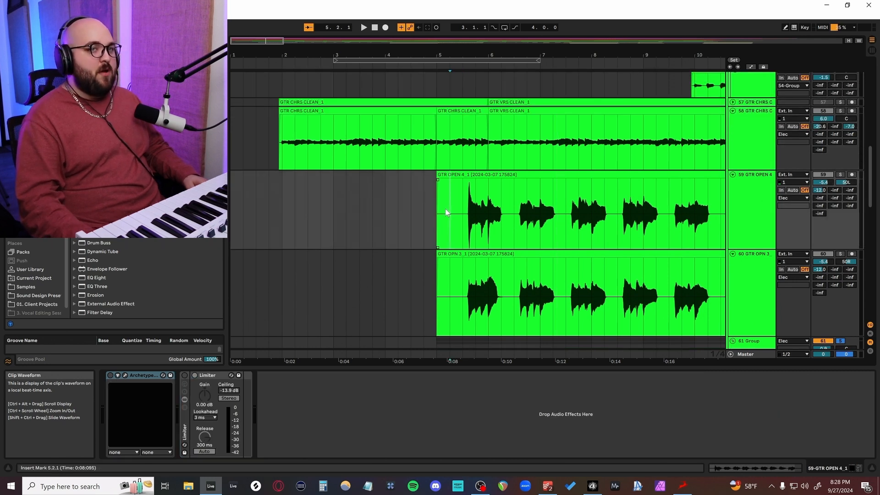
pyautogui.scroll(1, 448, 212)
pyautogui.scroll(3, 448, 213)
pyautogui.press('space')
pyautogui.scroll(-2, 426, 224)
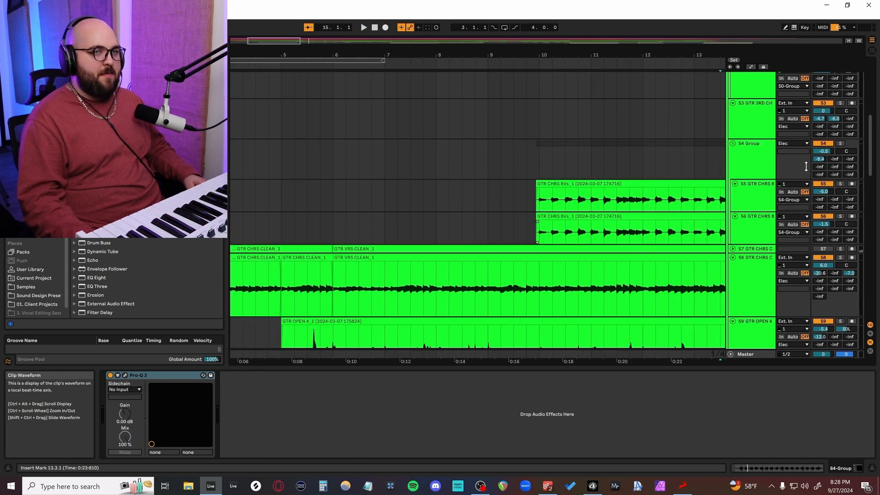
# Solo the 54 Group and play back its chorus guitar tracks 55 and 56 from just before bar 10.
pyautogui.click(840, 144)
pyautogui.click(527, 204)
pyautogui.press('space')
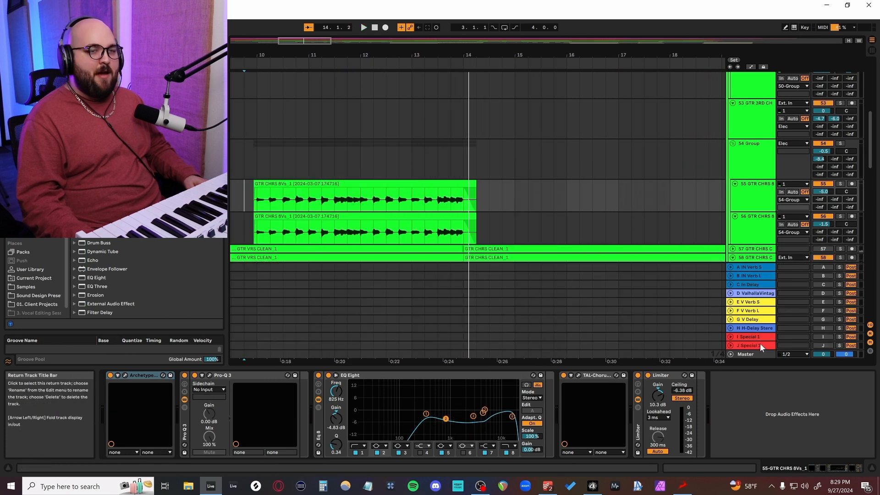
# Switch return tracks A to J back on and open the Archetype amp on guitar track 56.
pyautogui.click(760, 344)
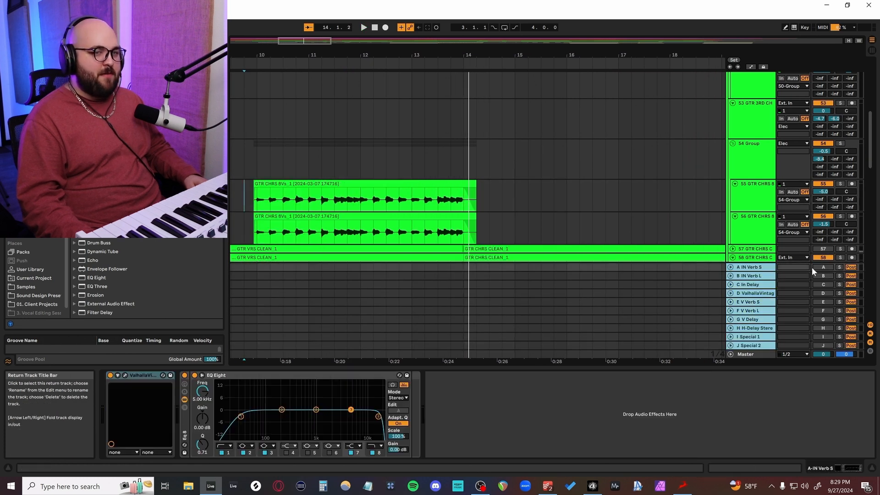
pyautogui.click(579, 210)
pyautogui.hotkey('shift', 'Tab')
pyautogui.hotkey('shift', 'Tab')
pyautogui.hscroll(-5, 577, 210)
pyautogui.click(534, 214)
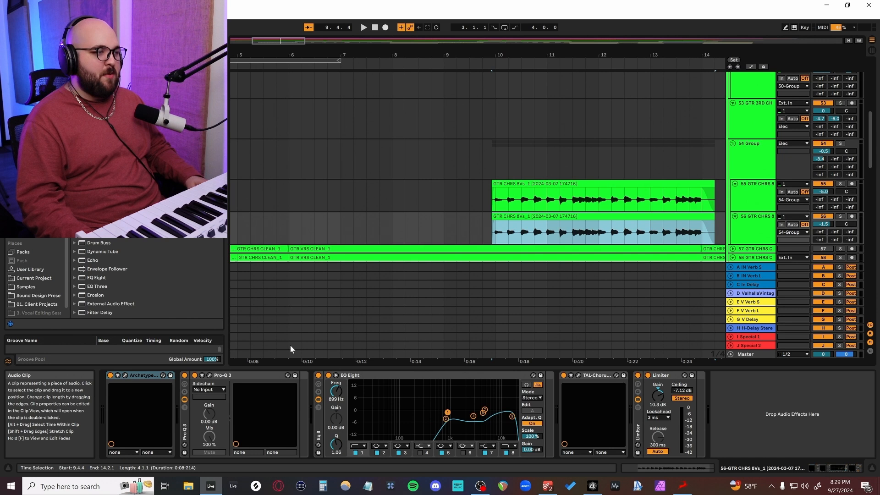
pyautogui.click(124, 375)
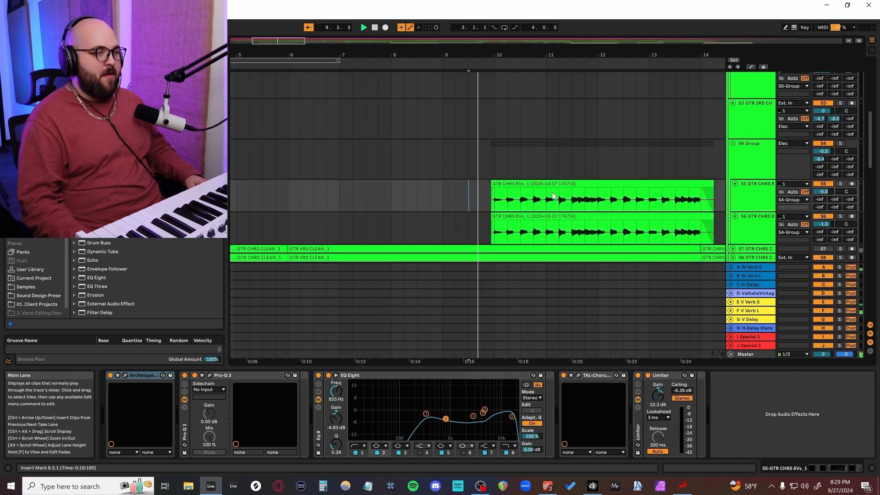
# Play back all the guitars with their effects and returns from 9.3.1 through bar 14.
pyautogui.scroll(-2, 550, 194)
pyautogui.scroll(-2, 550, 197)
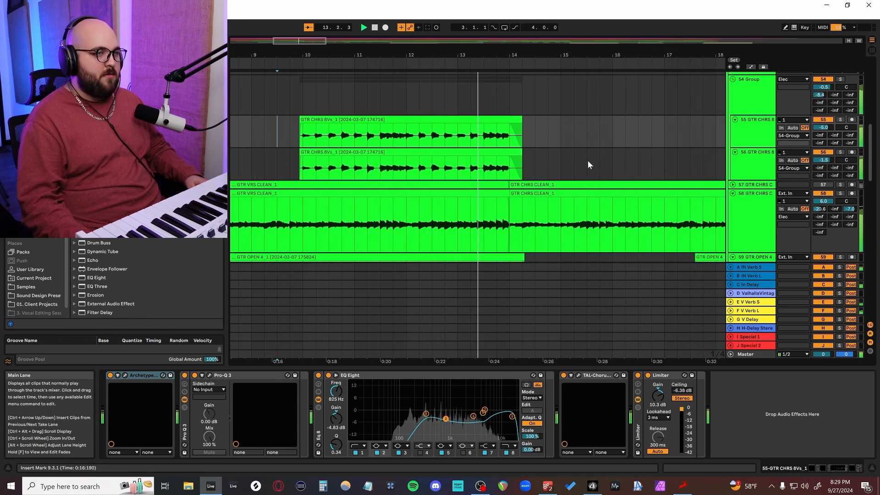
pyautogui.press('space')
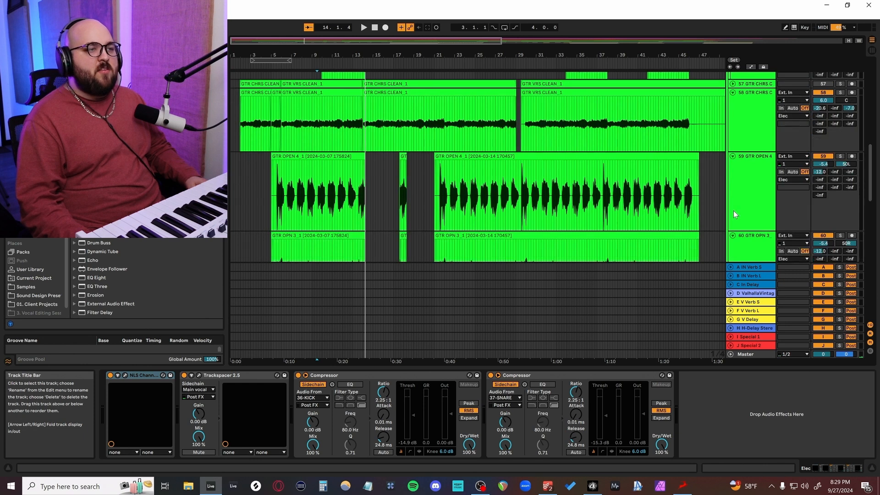
# Close the PunkBass Kontakt window on track 72 and fold the Bass group.
pyautogui.scroll(-2, 425, 176)
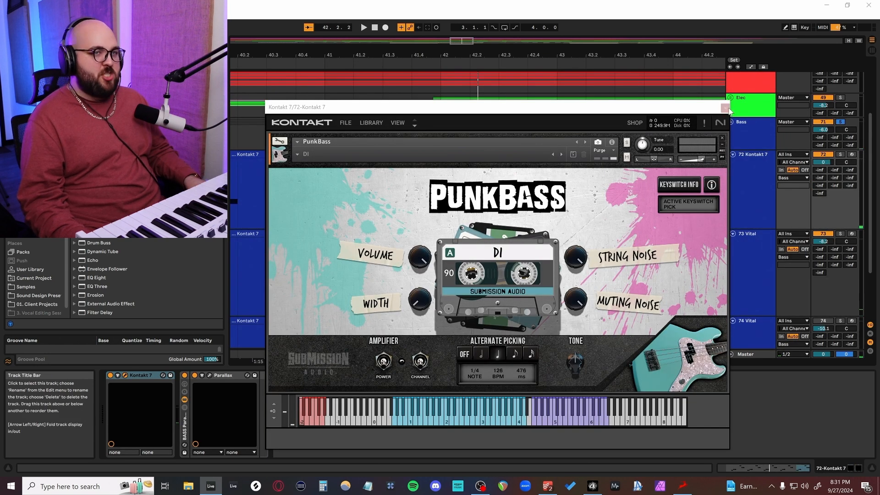
pyautogui.click(725, 107)
pyautogui.click(731, 121)
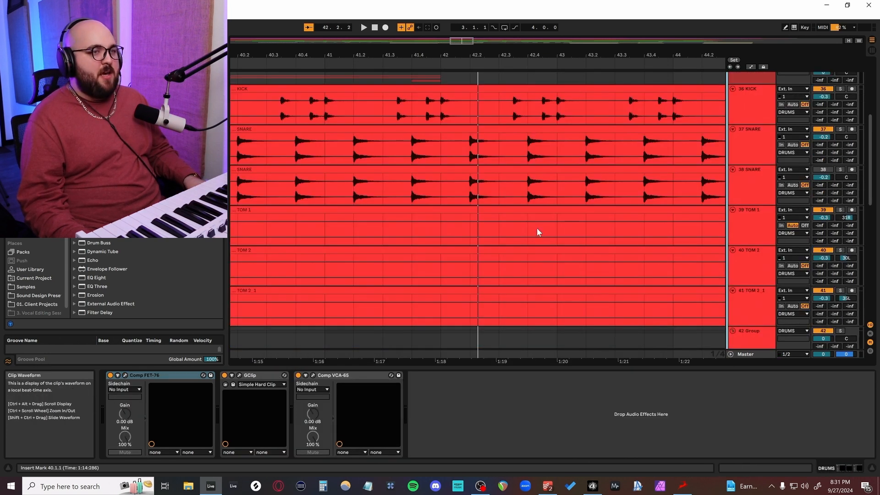
# Look over the kick, snare and tom tracks back to bar 1 and show the kick track's device chain.
pyautogui.scroll(-2, 537, 227)
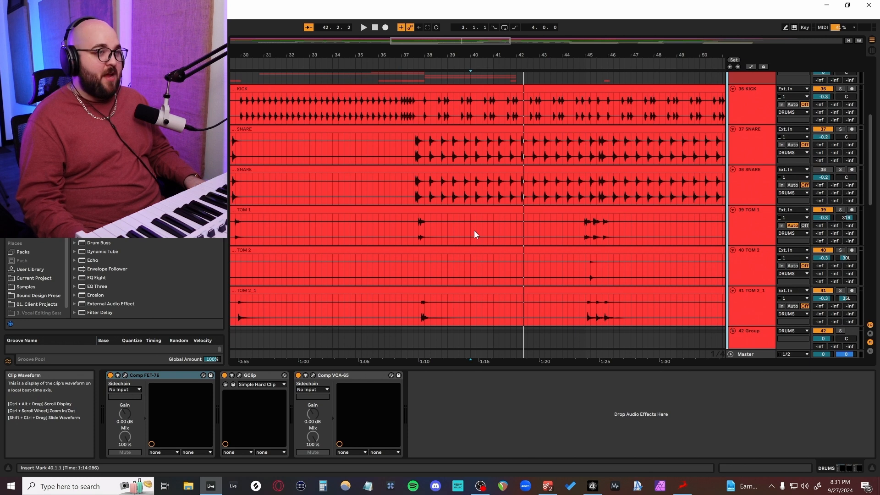
pyautogui.hscroll(-6, 506, 205)
pyautogui.hscroll(-5, 505, 206)
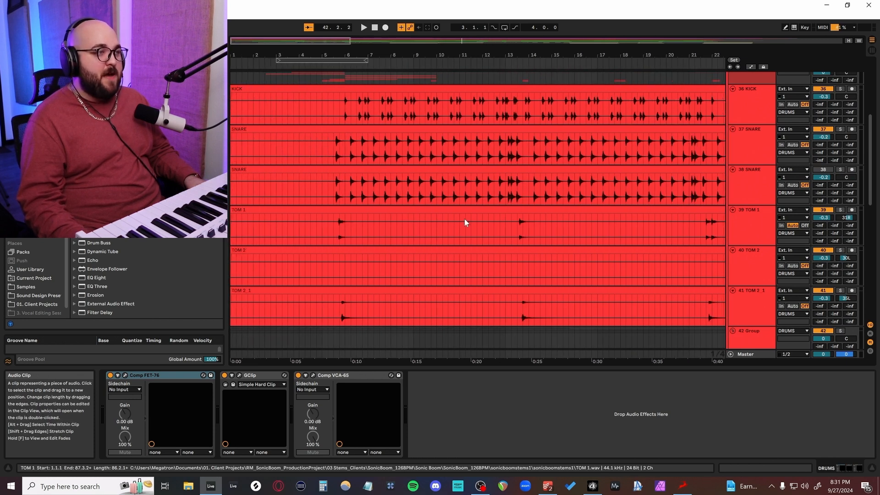
pyautogui.scroll(3, 498, 209)
pyautogui.click(736, 174)
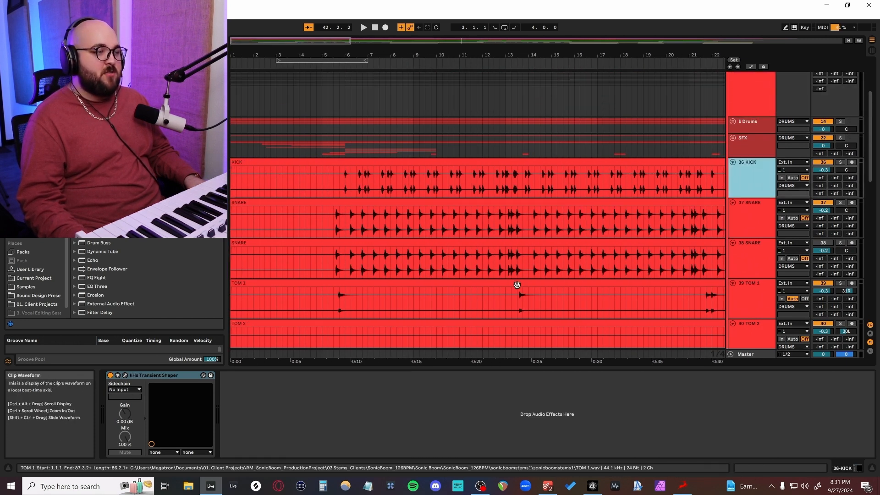
pyautogui.scroll(2, 505, 285)
pyautogui.scroll(-1, 518, 285)
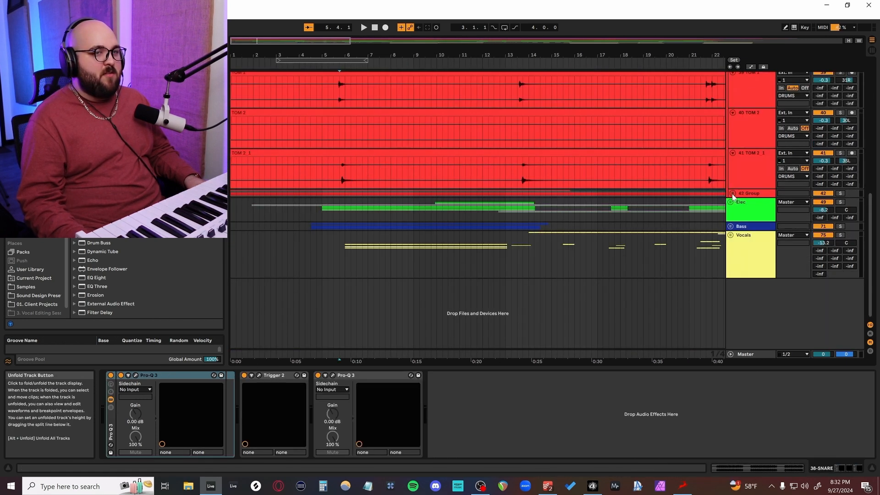
# Unfold and solo the 42 Group of china and crash tracks, and select track 41 TOM 2_1.
pyautogui.click(733, 194)
pyautogui.click(751, 206)
pyautogui.scroll(-1, 749, 212)
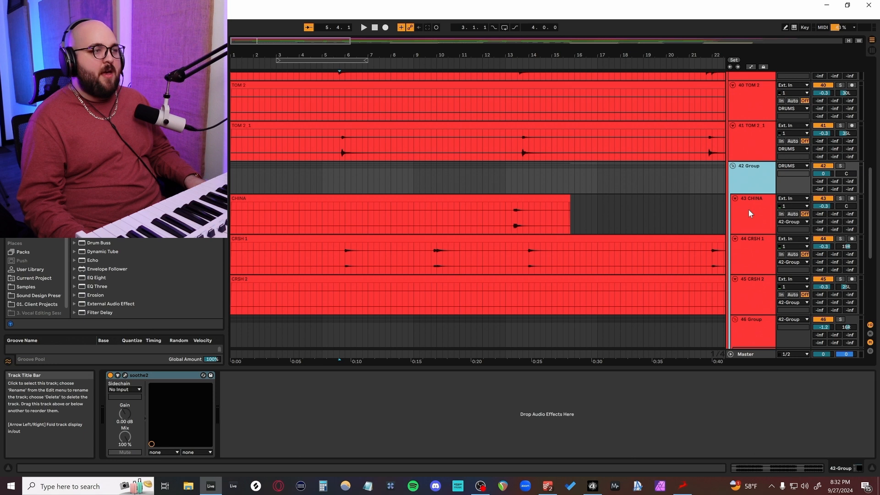
pyautogui.scroll(-2, 748, 209)
pyautogui.scroll(6, 747, 248)
pyautogui.click(745, 288)
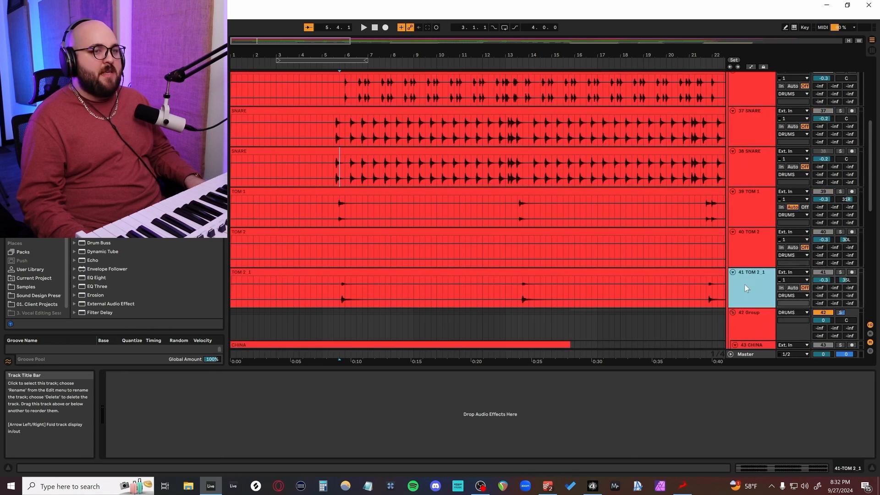
pyautogui.click(752, 99)
pyautogui.scroll(-2, 752, 210)
pyautogui.click(760, 207)
pyautogui.scroll(-1, 759, 207)
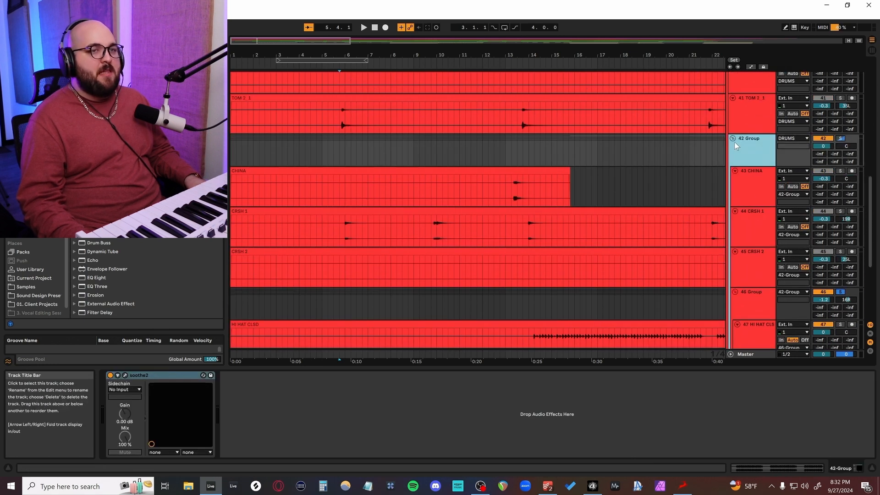
pyautogui.moveTo(595, 189); pyautogui.dragTo(322, 262)
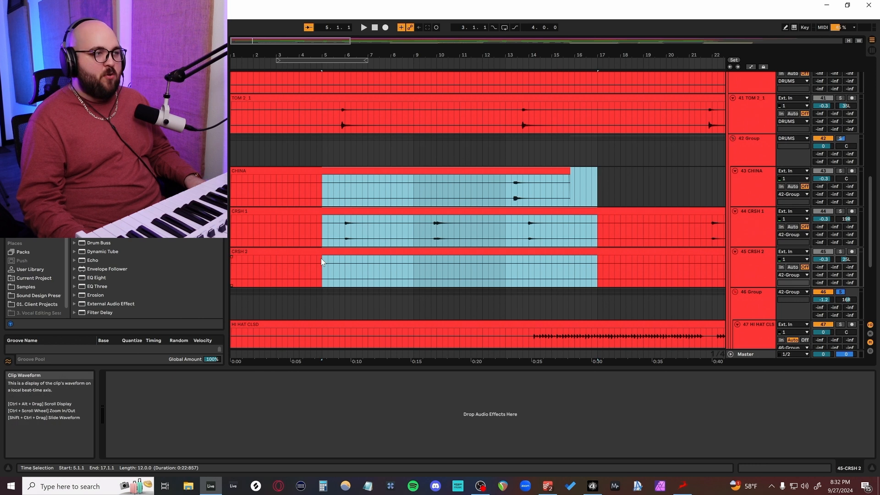
# Unfold the 42 Group and play its china and crash tracks from 6.1.1.
pyautogui.scroll(-5, 322, 261)
pyautogui.scroll(1, 321, 259)
pyautogui.click(766, 157)
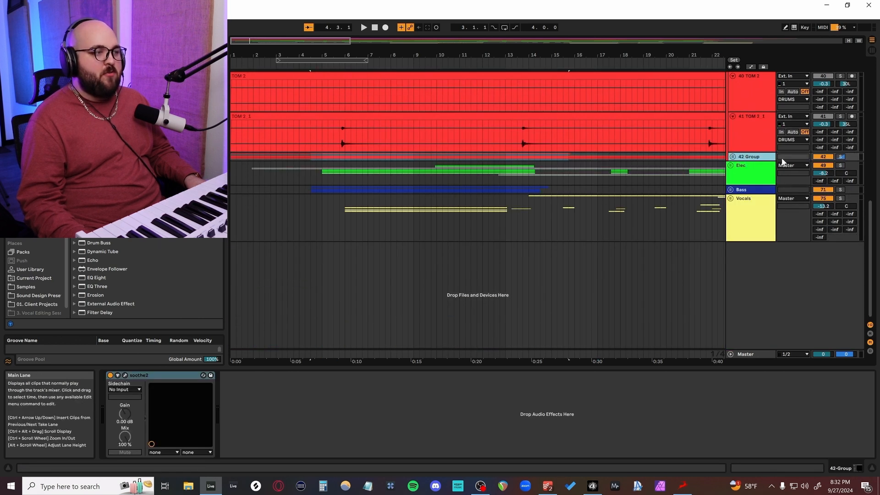
pyautogui.click(732, 157)
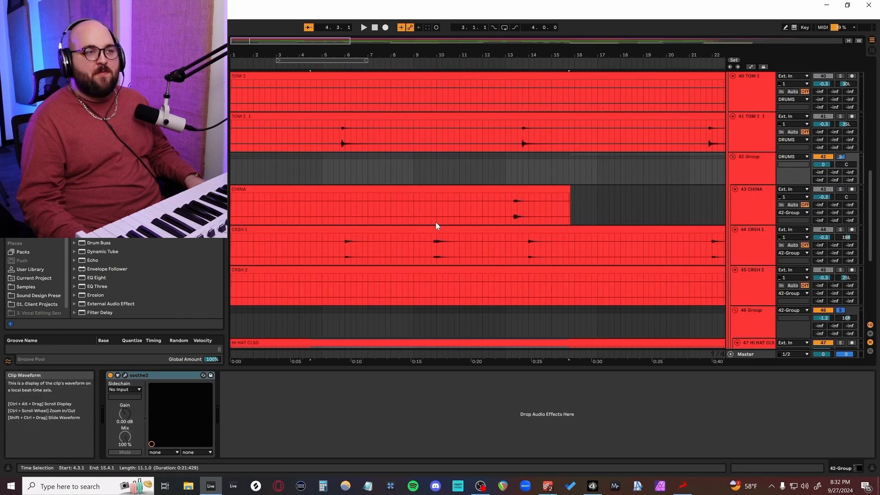
pyautogui.click(436, 224)
pyautogui.scroll(-1, 541, 197)
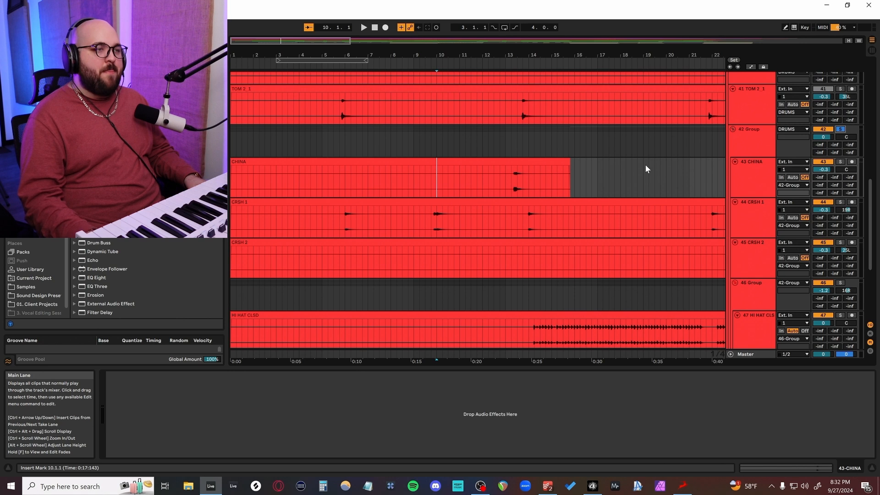
pyautogui.click(344, 145)
pyautogui.press('space')
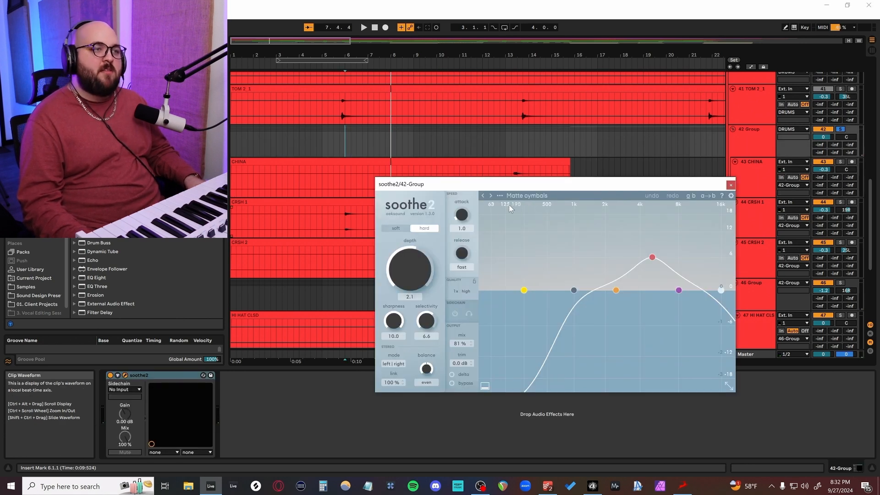
# Replay the cymbals from 6.1.1 through soothe2 on the 42 Group, normally and with its delta signal monitored.
pyautogui.press('space')
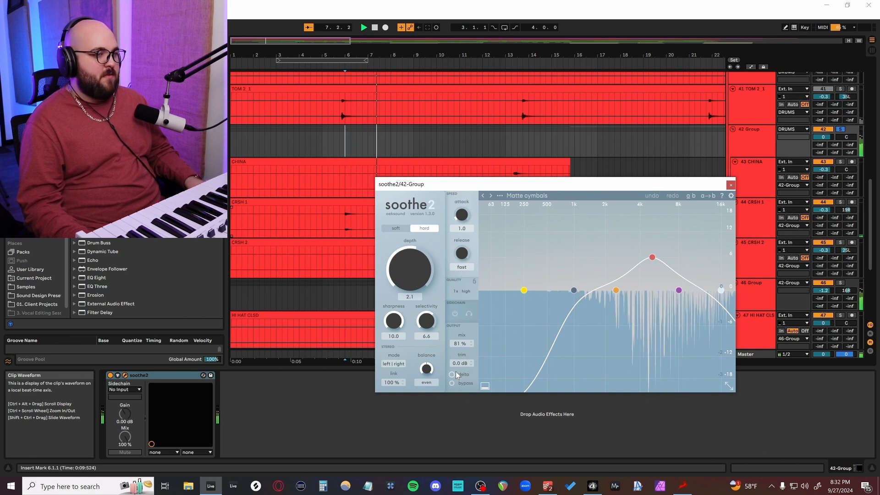
pyautogui.press('space')
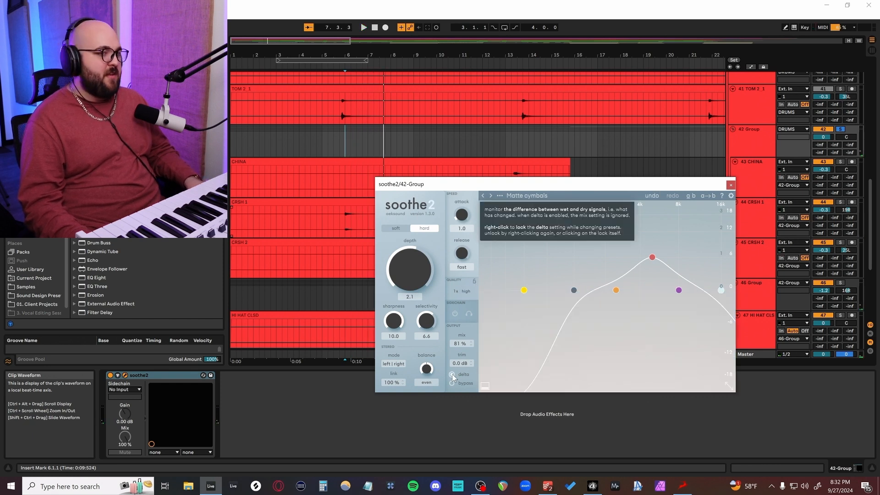
pyautogui.press('space')
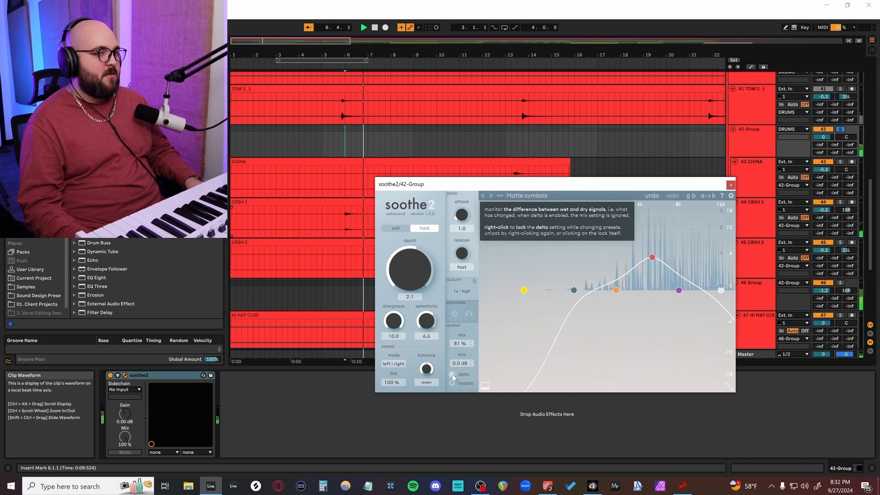
pyautogui.press('space')
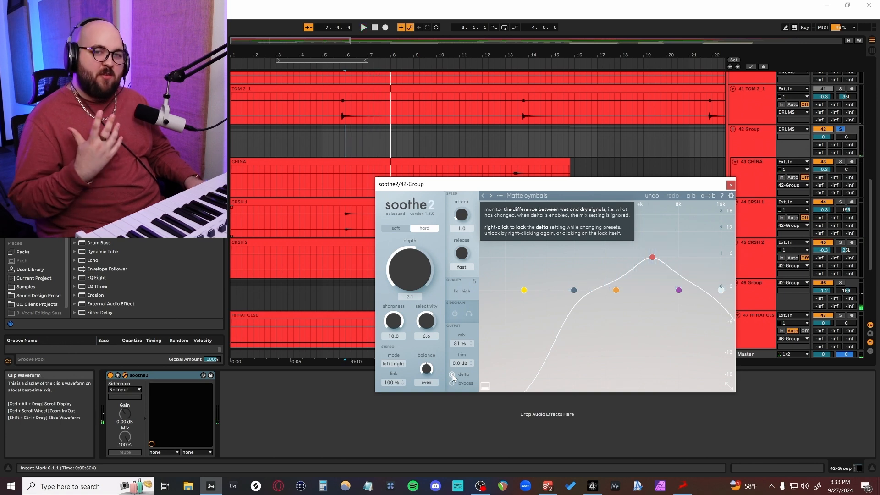
# Close the soothe2 window and fold the 42 Group.
pyautogui.click(731, 185)
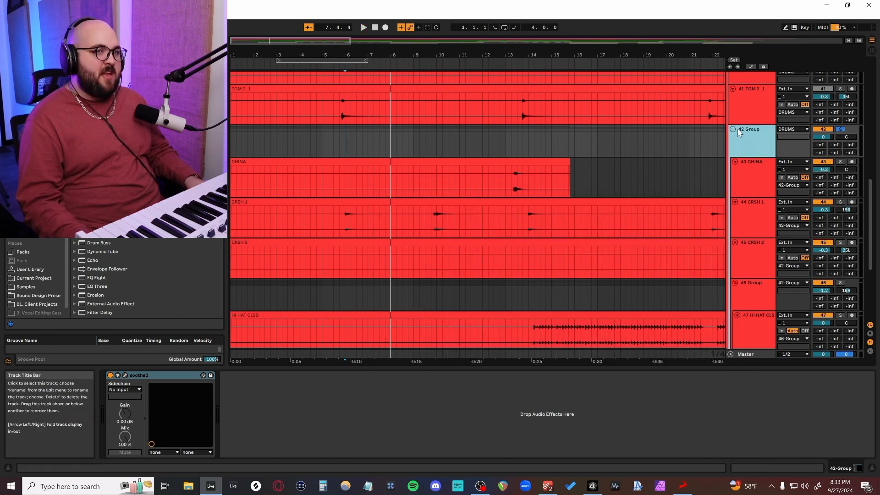
pyautogui.click(733, 130)
pyautogui.scroll(10, 734, 199)
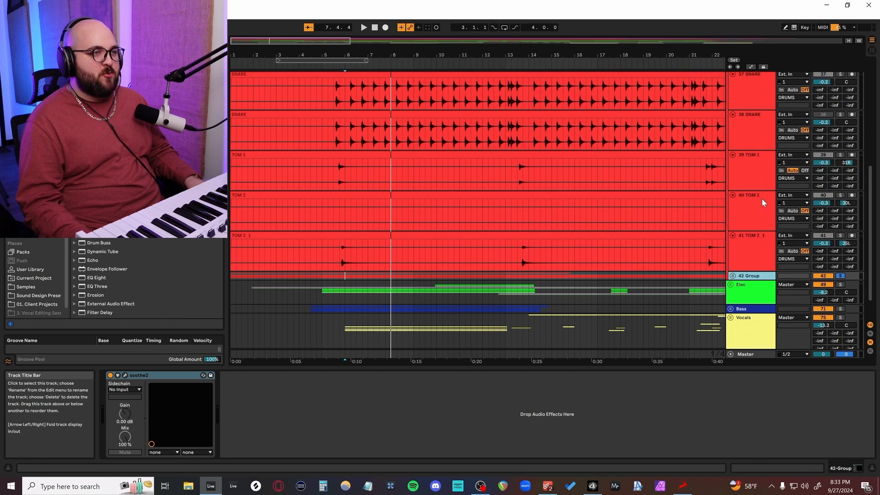
# Play back the soloed KICK track from 3.3.1 and again from 5.4.1 beside its Transient Shaper window, and close that window.
pyautogui.scroll(-4, 656, 195)
pyautogui.click(330, 150)
pyautogui.scroll(2, 326, 187)
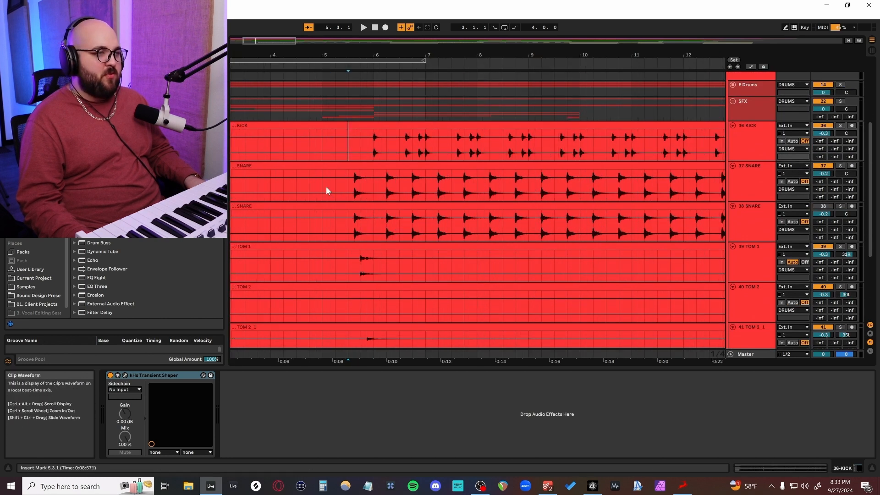
pyautogui.scroll(-1, 326, 186)
pyautogui.scroll(3, 326, 186)
pyautogui.click(293, 158)
pyautogui.press('space')
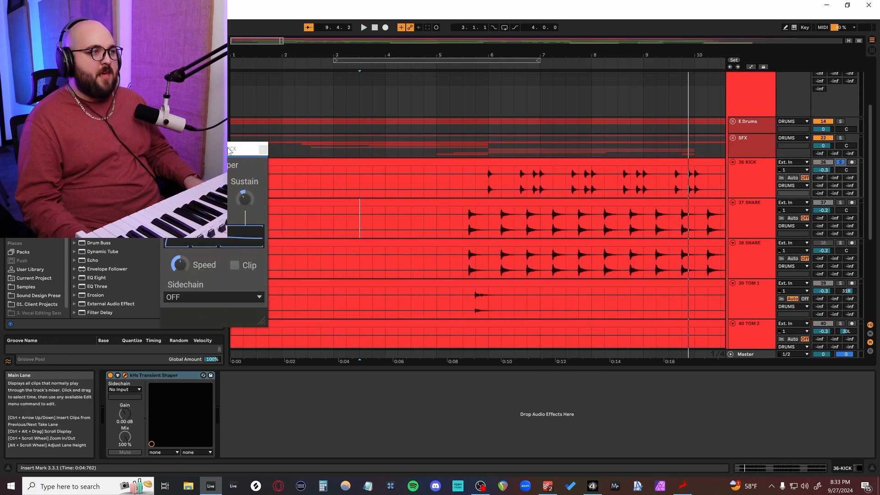
pyautogui.moveTo(306, 168); pyautogui.dragTo(675, 182)
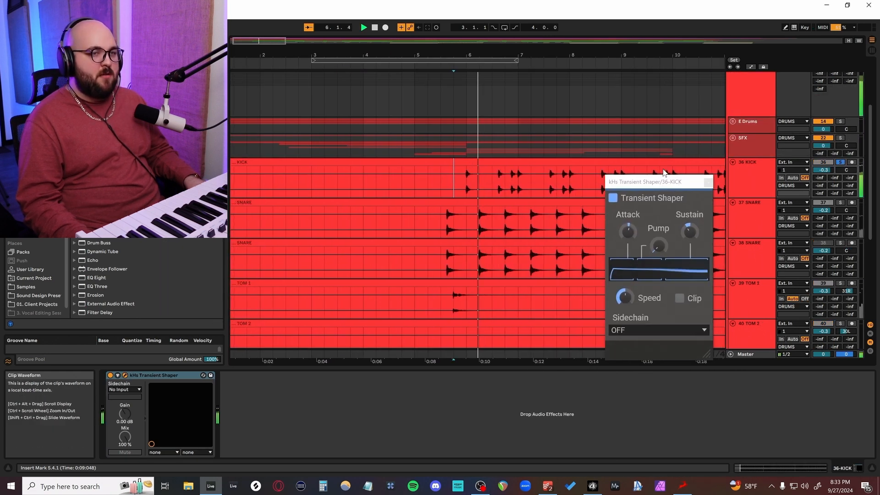
pyautogui.click(708, 182)
# Look over the device chains of the 37 SNARE and tom tracks, ending at 8.2.1 on track 40 TOM 2.
pyautogui.click(752, 217)
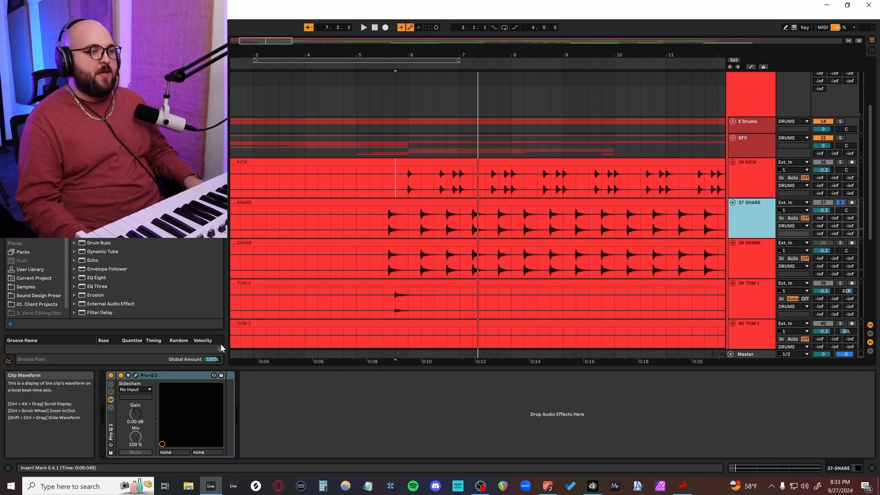
pyautogui.scroll(-3, 752, 183)
pyautogui.click(753, 263)
pyautogui.click(752, 301)
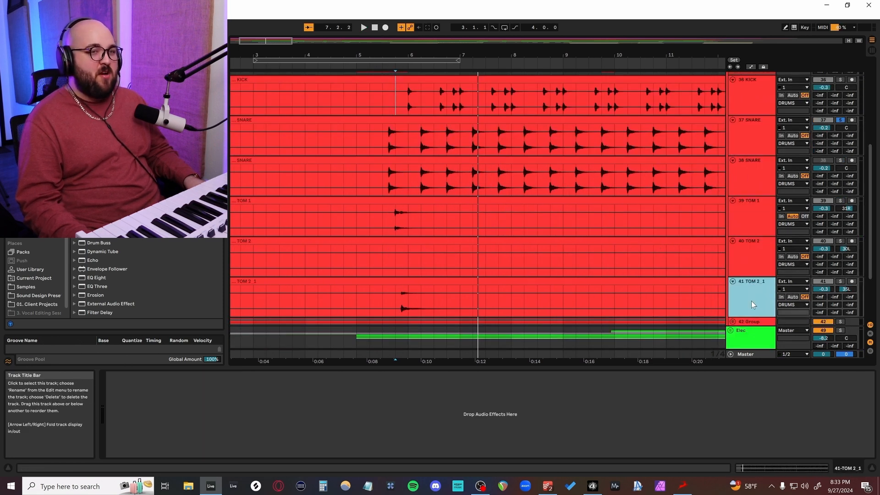
pyautogui.click(526, 263)
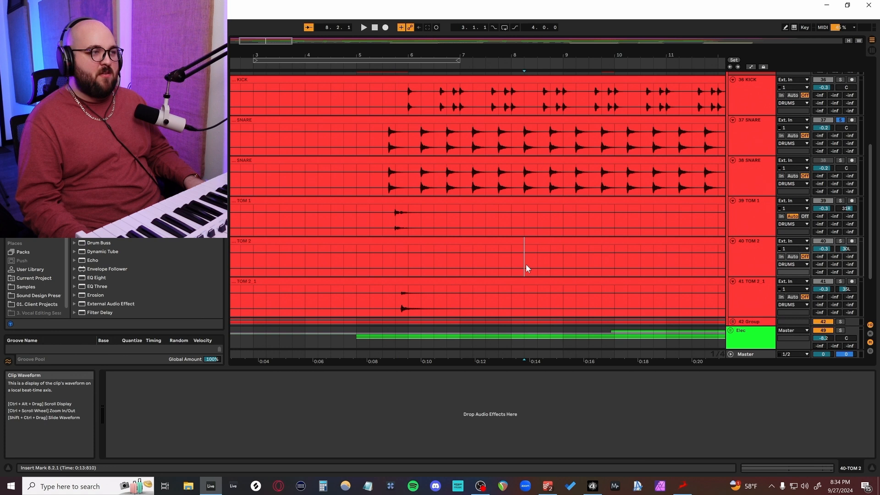
# Place the insert marker at 5.3.1 on track 37 SNARE and unfold the 36 KICK track.
pyautogui.scroll(5, 526, 264)
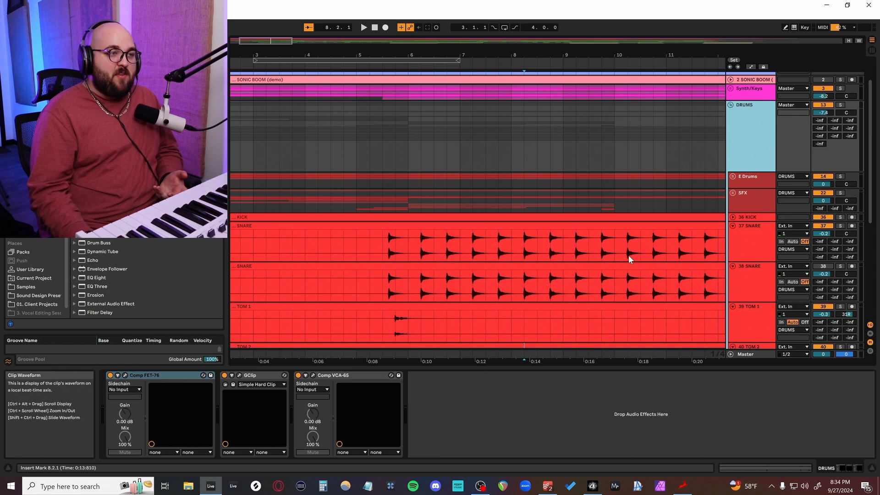
pyautogui.click(385, 249)
pyautogui.scroll(-1, 385, 251)
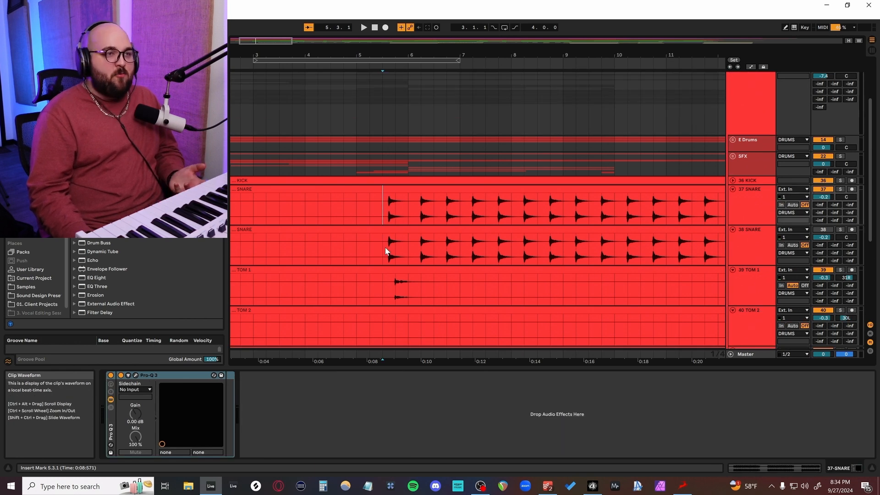
pyautogui.click(733, 181)
pyautogui.scroll(-1, 397, 259)
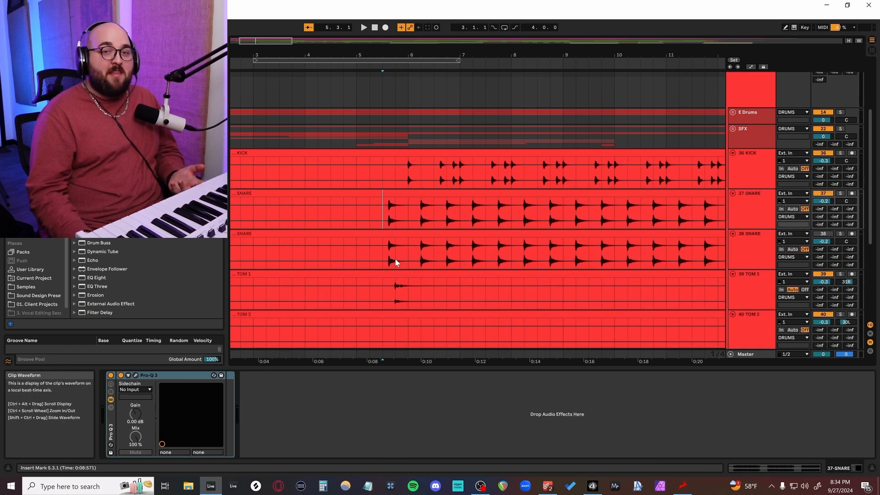
# Highlight 4.4.1 to 11.3.1 across the KICK, SNARE, TOM 1 and TOM 2 tracks, and clear the selection.
pyautogui.scroll(-1, 395, 258)
pyautogui.moveTo(337, 117)
pyautogui.mouseDown()
pyautogui.moveTo(700, 283)
pyautogui.moveTo(683, 307)
pyautogui.moveTo(704, 301)
pyautogui.moveTo(691, 306)
pyautogui.mouseUp()
pyautogui.click(538, 286)
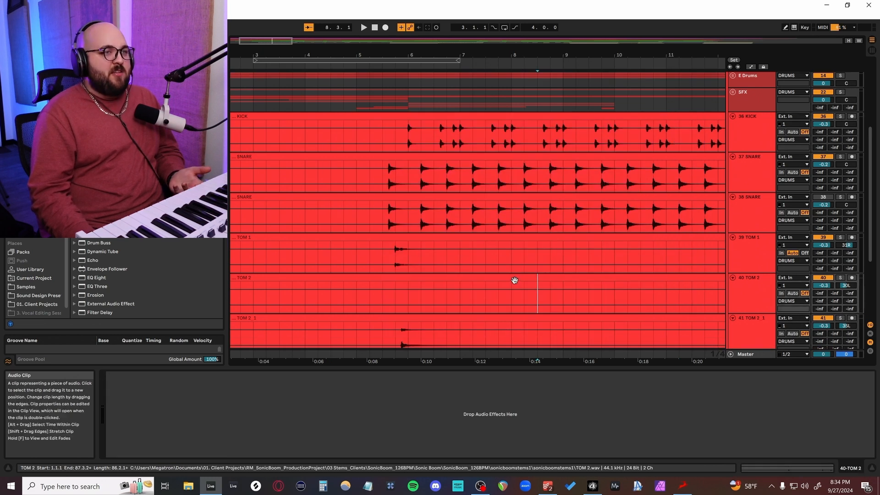
pyautogui.moveTo(353, 136); pyautogui.dragTo(695, 312)
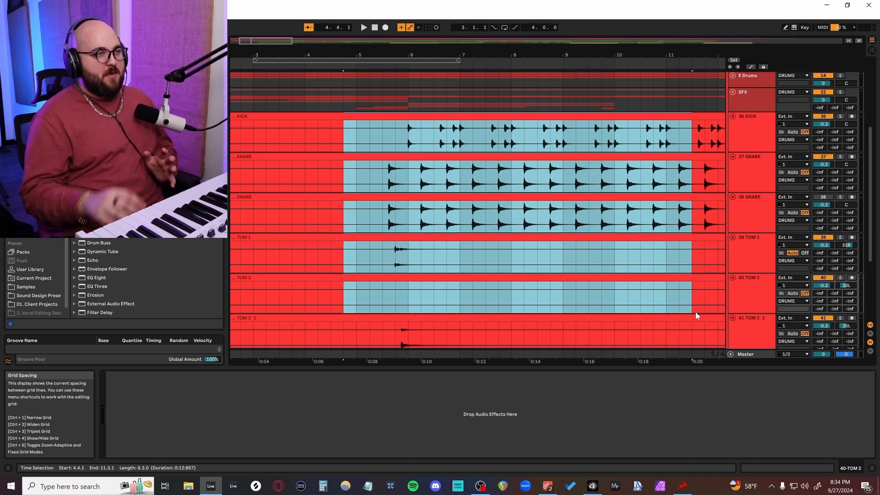
pyautogui.click(695, 311)
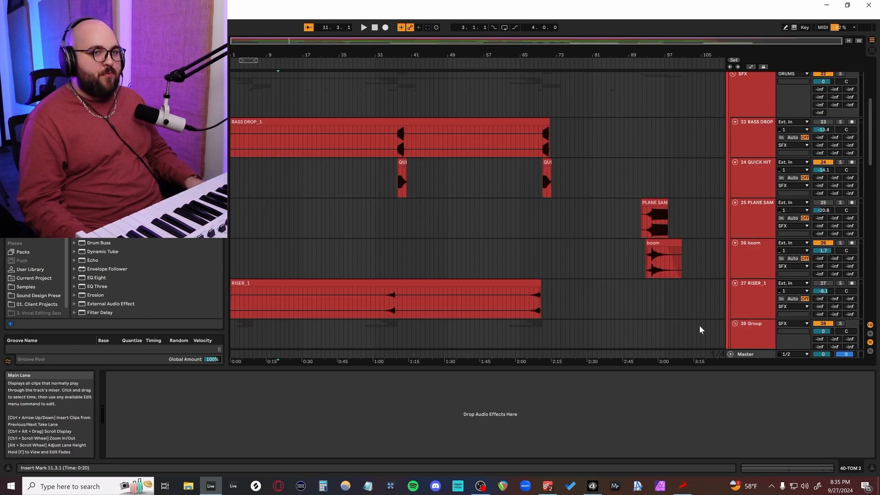
# Move the RISER_1 track up to directly below the BASS DROP track in the SFX group.
pyautogui.click(754, 311)
pyautogui.moveTo(756, 286); pyautogui.dragTo(747, 173)
pyautogui.moveTo(419, 166); pyautogui.dragTo(375, 172)
# Hide the device view and look over the riser, sweep and impact clips in the SFX group.
pyautogui.scroll(-5, 314, 203)
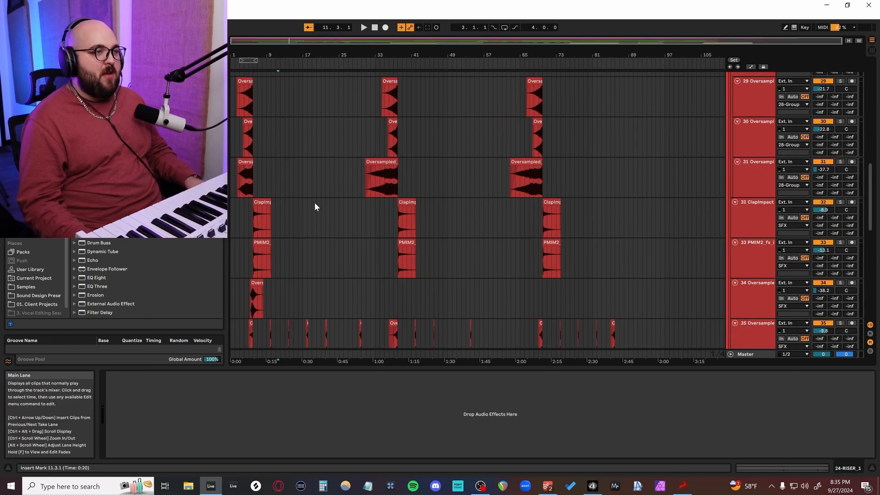
pyautogui.scroll(5, 300, 213)
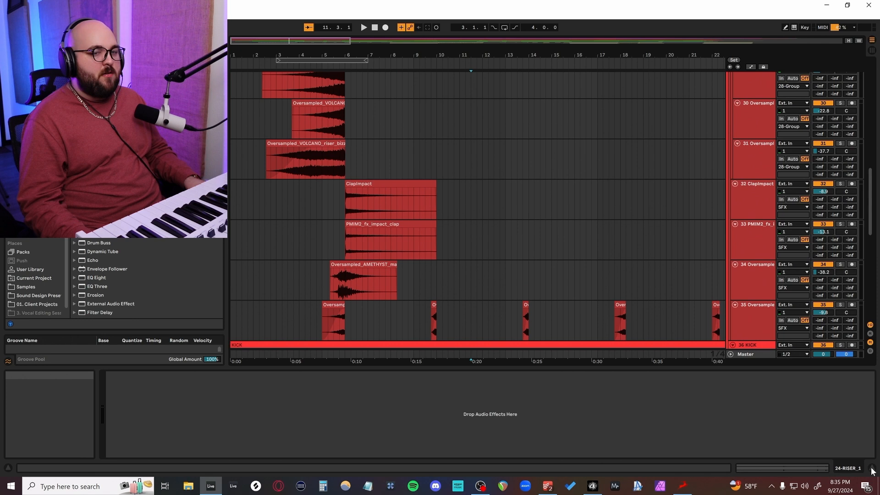
pyautogui.click(872, 471)
pyautogui.scroll(2, 403, 301)
pyautogui.scroll(-2, 403, 302)
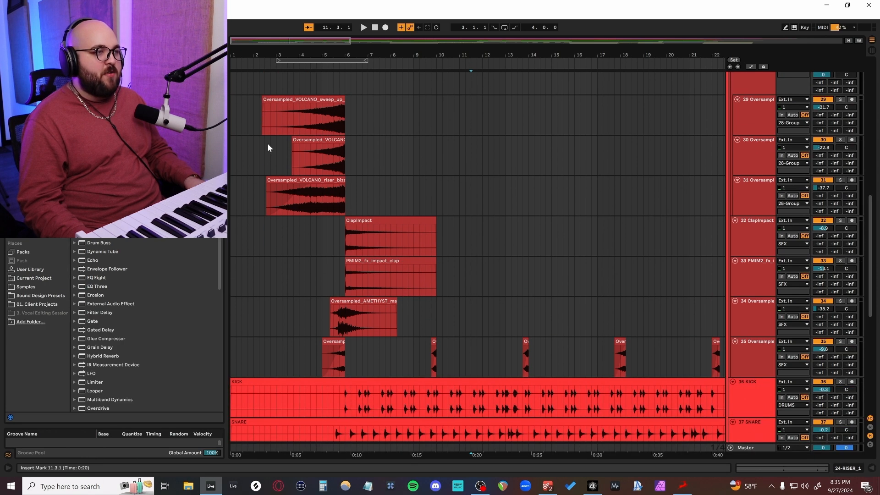
pyautogui.scroll(5, 268, 146)
pyautogui.scroll(-4, 441, 257)
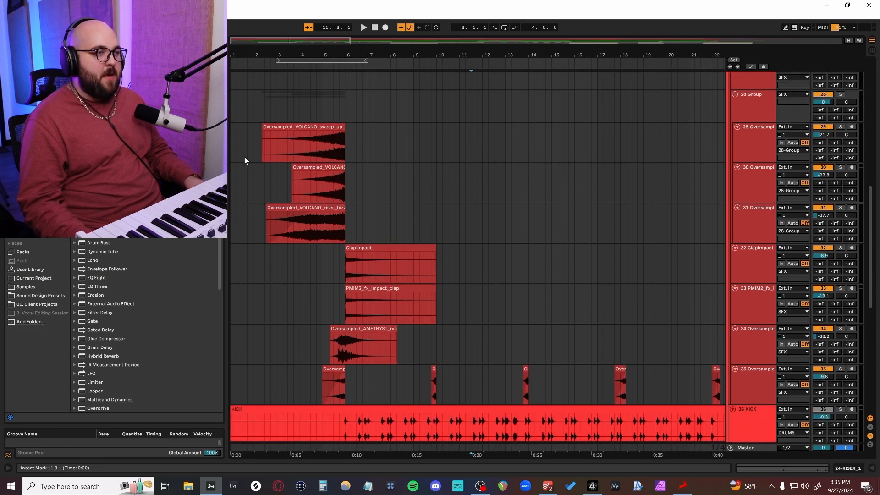
pyautogui.click(259, 147)
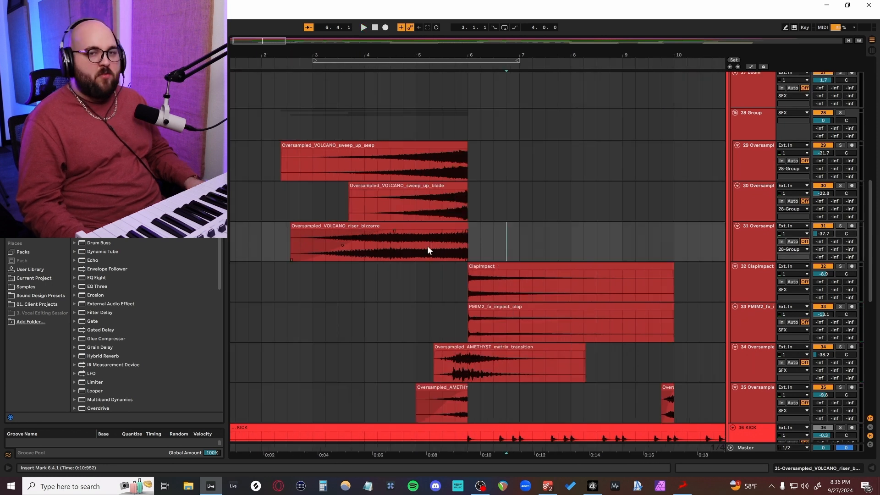
# Highlight the VOLCANO sweep_up_seep, sweep_up_blade and riser_bizzarre clips in turn, and clear the selection.
pyautogui.moveTo(262, 160); pyautogui.dragTo(490, 162)
pyautogui.moveTo(493, 202); pyautogui.dragTo(338, 197)
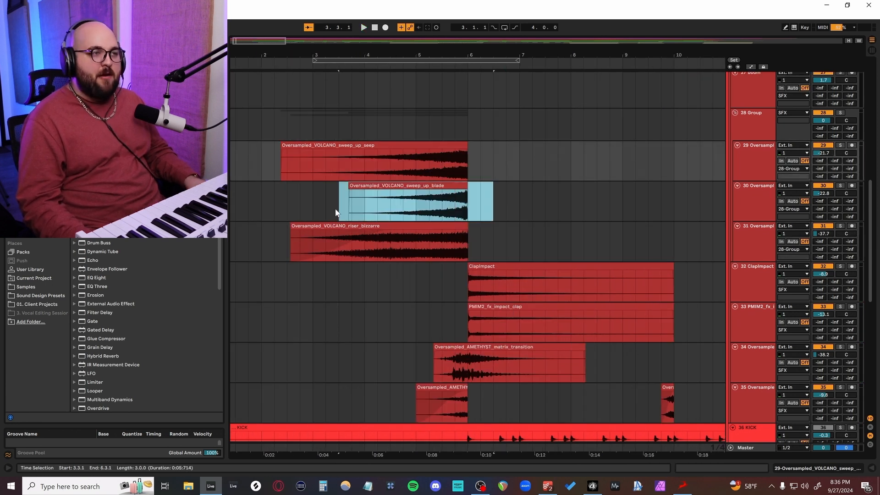
pyautogui.moveTo(507, 256); pyautogui.dragTo(340, 251)
pyautogui.click(598, 232)
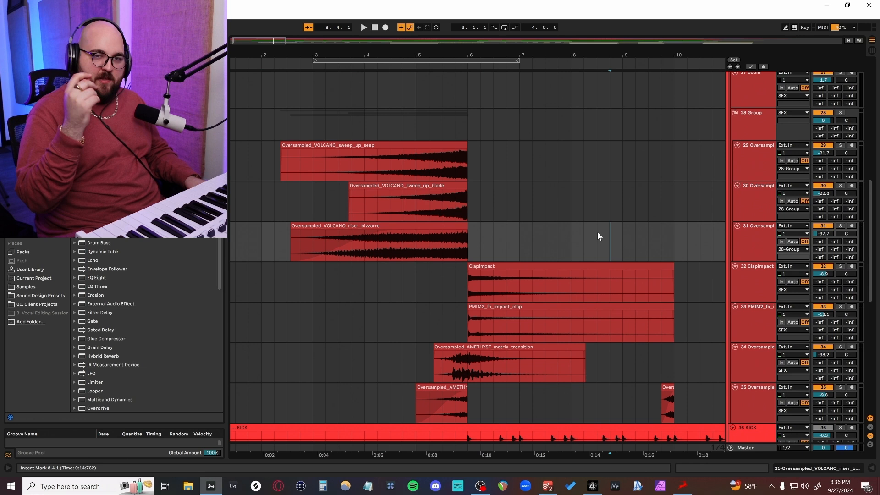
# Solo track 29, play its VOLCANO sweep_up_seep clip from 3.4.1 and highlight 4.4.1 to 5.4.1 in it.
pyautogui.click(838, 145)
pyautogui.click(467, 156)
pyautogui.click(378, 163)
pyautogui.press('space')
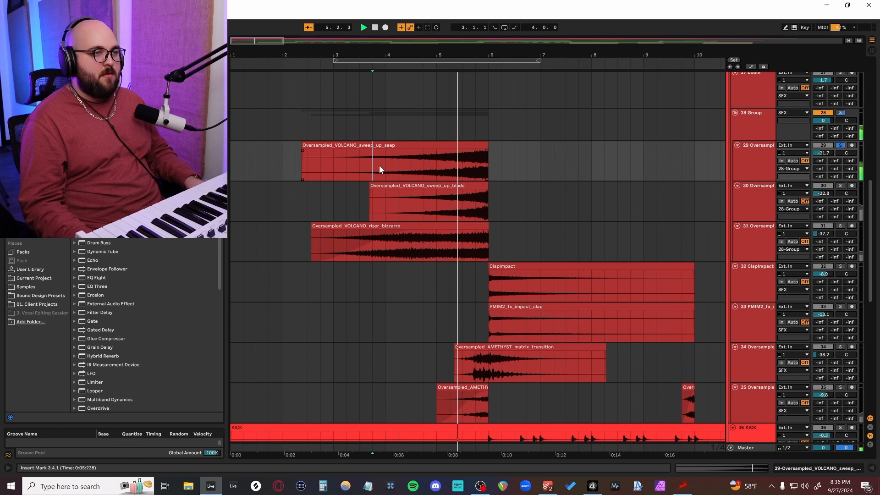
pyautogui.press('space')
pyautogui.click(753, 123)
pyautogui.moveTo(412, 167); pyautogui.dragTo(466, 168)
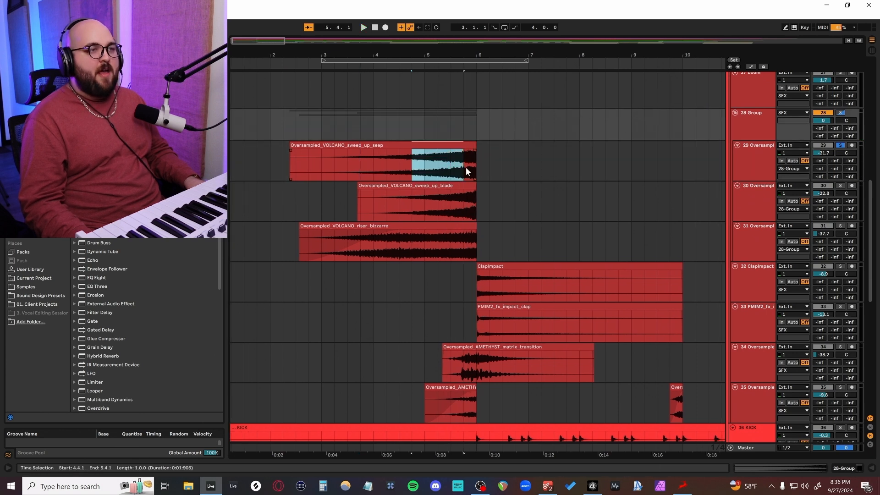
# Solo track 30 and play its VOLCANO sweep_up_blade clip from 4.1.1, finishing with the insert marker at 4.3.1 on track 29.
pyautogui.click(840, 185)
pyautogui.click(374, 204)
pyautogui.press('space')
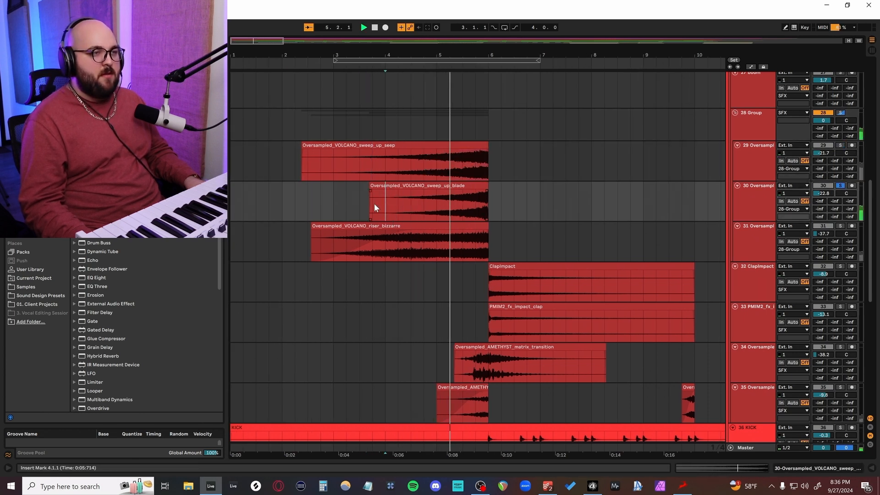
pyautogui.press('space')
pyautogui.click(402, 163)
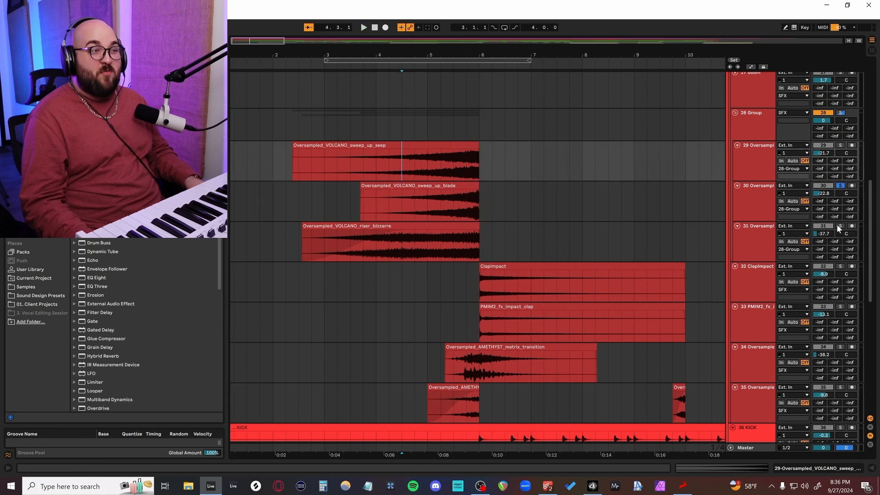
# Solo track 31 and play its VOLCANO riser_bizzarre clip from 4.2.1.
pyautogui.click(839, 226)
pyautogui.click(384, 246)
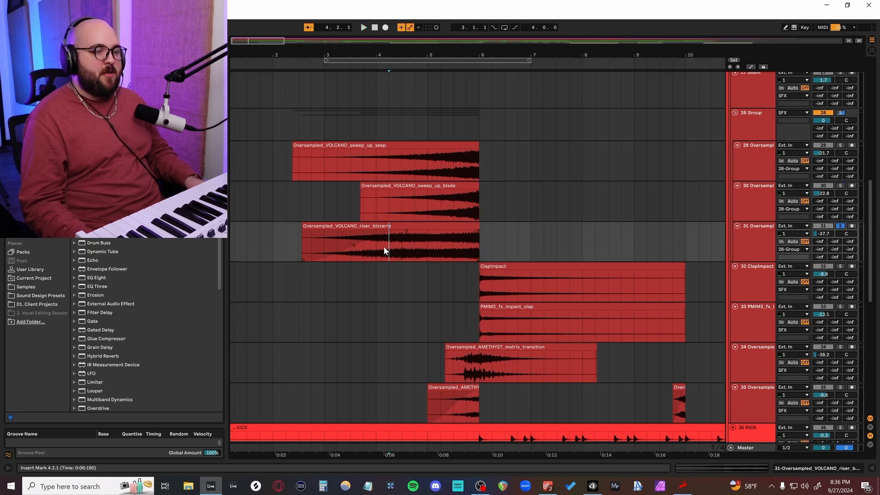
pyautogui.press('space')
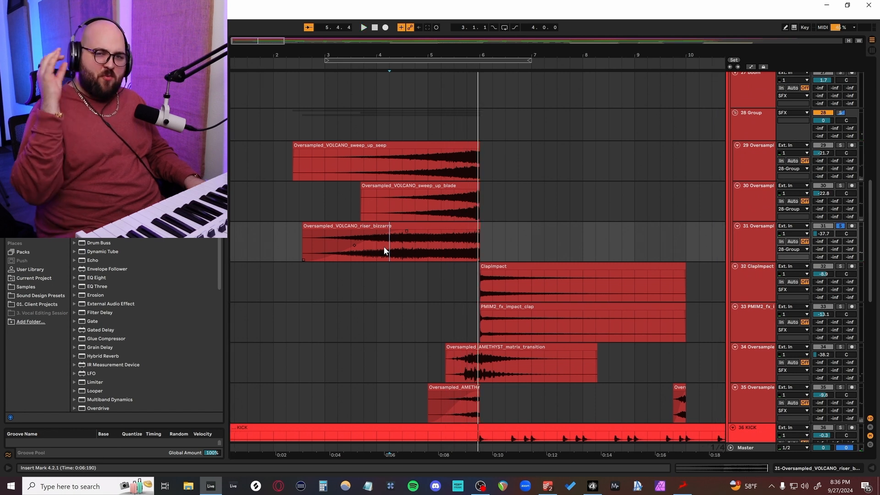
# Solo track 35 and play its AMETHYST abyssal_melody clip from 5.1.1.
pyautogui.scroll(-2, 384, 248)
pyautogui.click(515, 342)
pyautogui.scroll(-1, 486, 332)
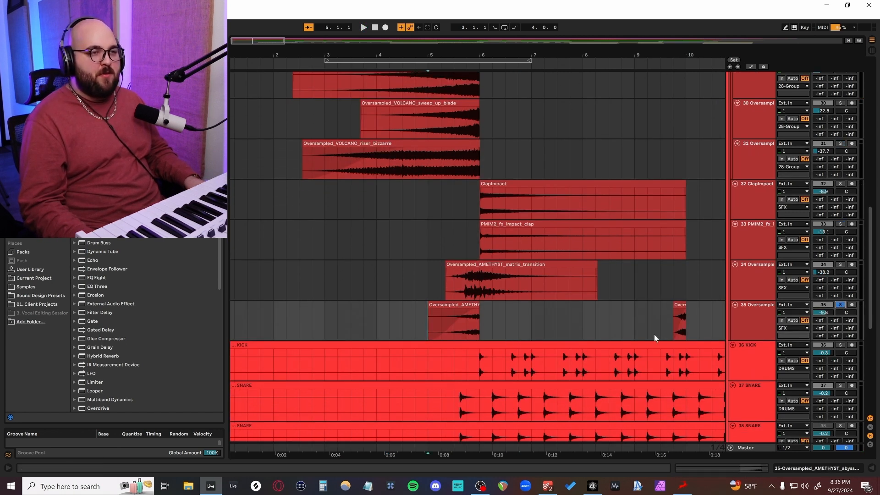
pyautogui.press('space')
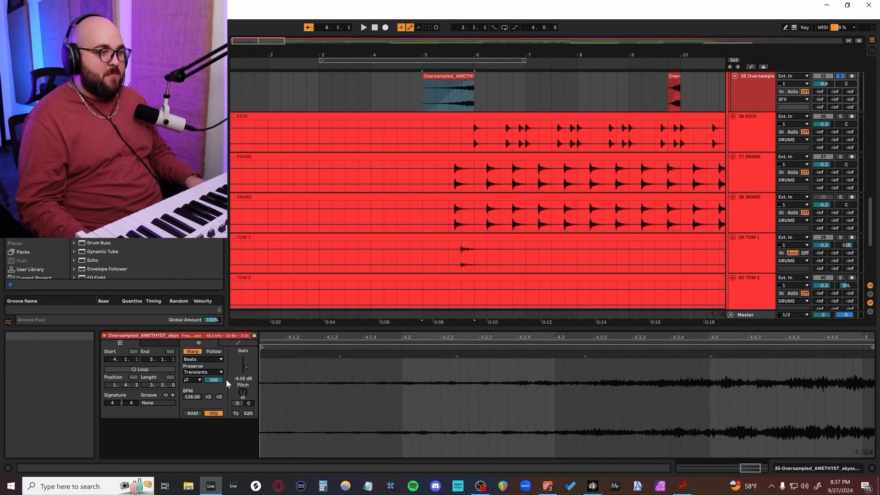
# Check the first AMETHYST abyssal_melody clip's settings on track 35, and show the track's device chain.
pyautogui.click(363, 301)
pyautogui.scroll(4, 408, 218)
pyautogui.click(434, 193)
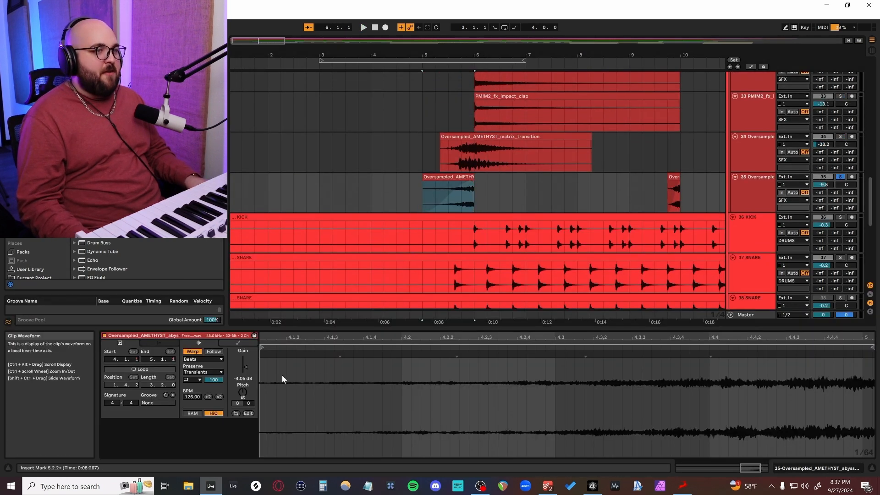
pyautogui.hotkey('shift', 'Tab')
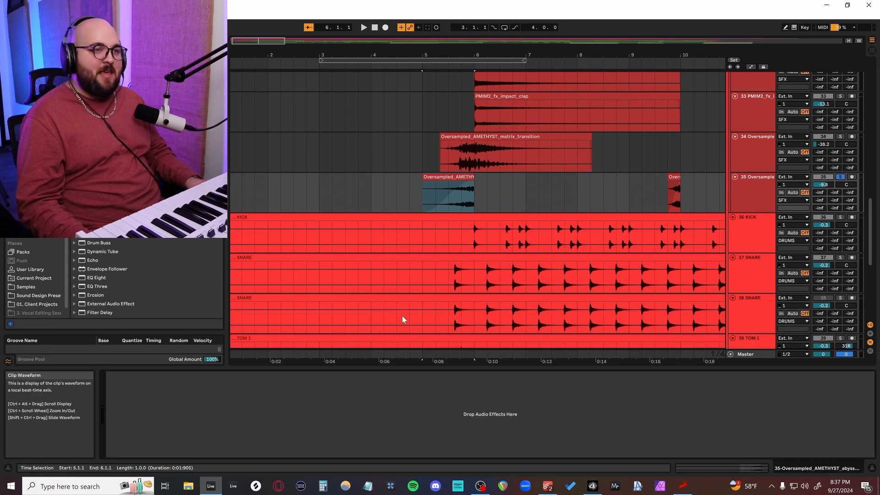
# Solo track 34 and play its AMETHYST_matrix_transition clip from 5.1.1.
pyautogui.scroll(2, 430, 212)
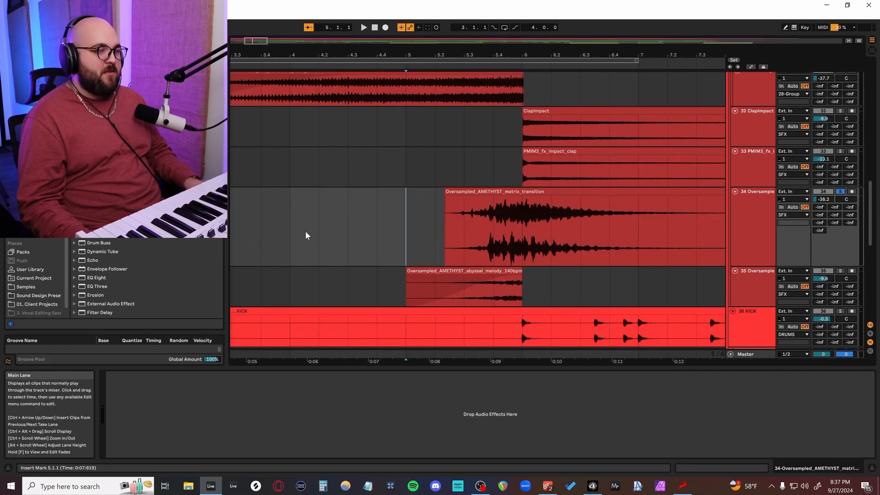
pyautogui.press('space')
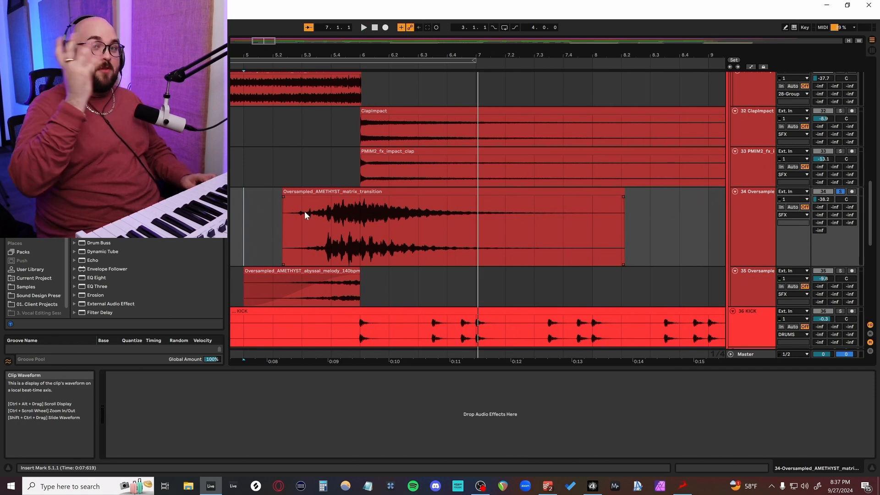
# Highlight the three VOLCANO clips together and the ClapImpact and PMIM2_fx_impact_clap clips, and clear the selection.
pyautogui.scroll(4, 259, 144)
pyautogui.hscroll(-4, 259, 144)
pyautogui.moveTo(259, 144); pyautogui.dragTo(528, 196)
pyautogui.scroll(-2, 493, 197)
pyautogui.hscroll(5, 361, 194)
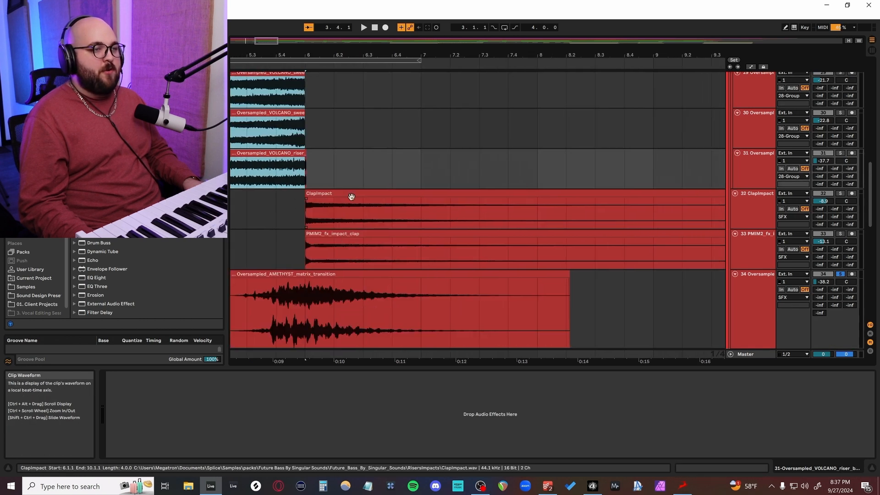
pyautogui.moveTo(310, 213); pyautogui.dragTo(596, 243)
pyautogui.hscroll(-6, 257, 237)
pyautogui.click(498, 228)
# Highlight the main swell of the AMETHYST_matrix_transition clip, and clear the selection with the insert marker at 6.4.1 on track 31.
pyautogui.scroll(-2, 498, 228)
pyautogui.hscroll(5, 498, 228)
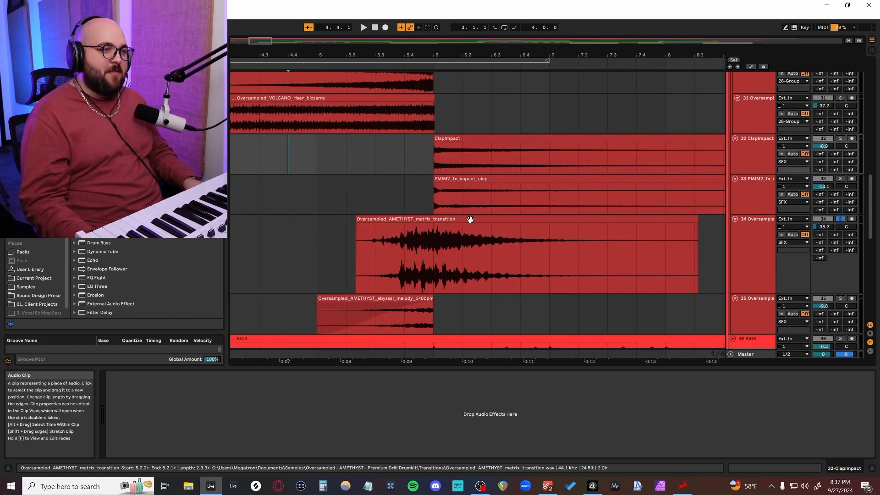
pyautogui.moveTo(386, 243); pyautogui.dragTo(510, 256)
pyautogui.scroll(2, 348, 225)
pyautogui.click(515, 158)
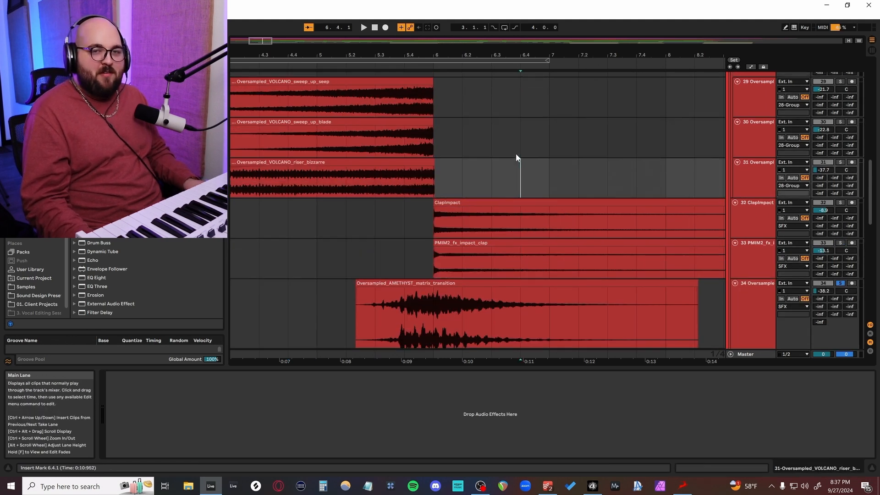
# Show the 28 Group's Mix automation and open its kHs Trance Gate, placing the plug-in window clear of the riser clips.
pyautogui.scroll(3, 516, 157)
pyautogui.click(752, 123)
pyautogui.click(378, 394)
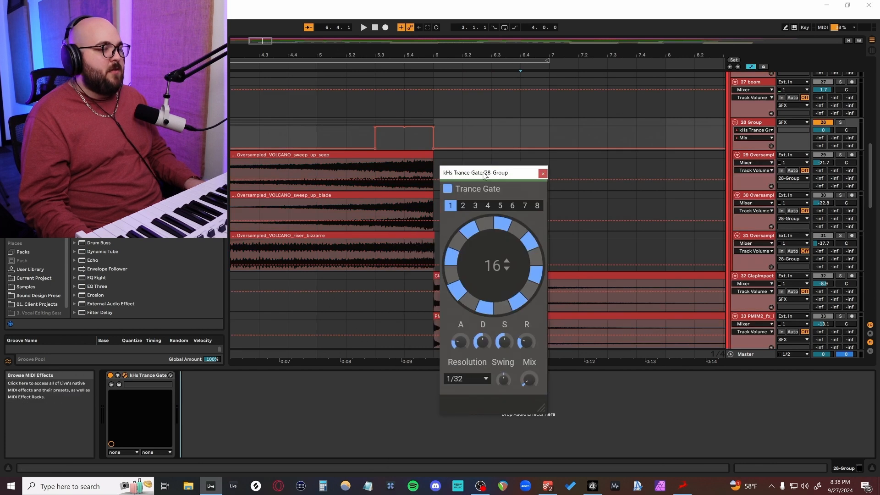
pyautogui.moveTo(487, 173); pyautogui.dragTo(563, 165)
pyautogui.hscroll(-3, 461, 183)
pyautogui.hscroll(3, 461, 186)
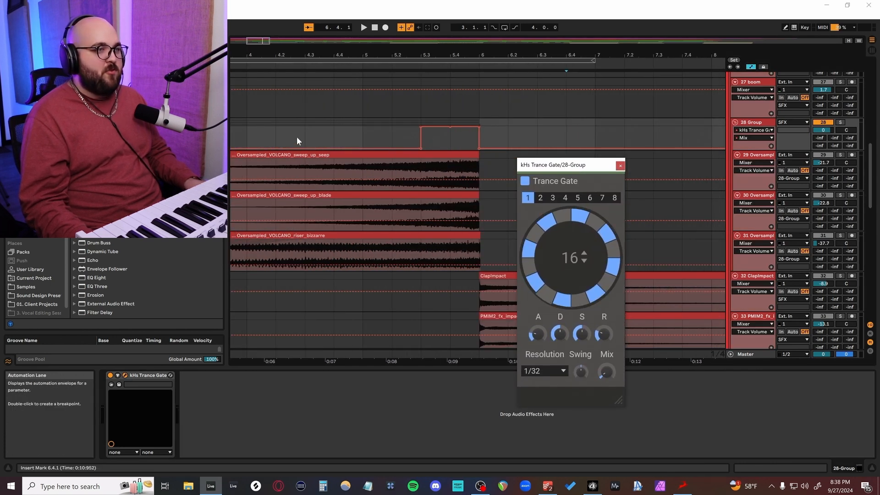
# Play the risers and impacts through the Trance Gate automation, stop playback and hide the automation lanes.
pyautogui.click(238, 136)
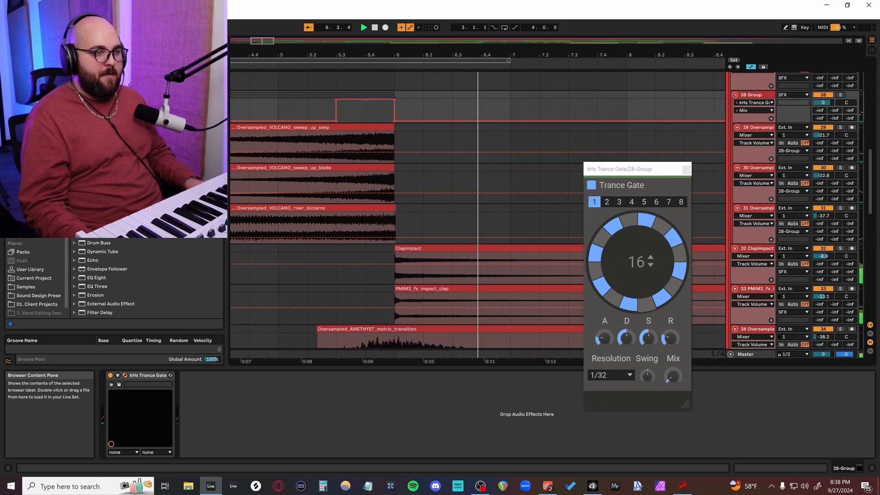
pyautogui.press('space')
pyautogui.press('a')
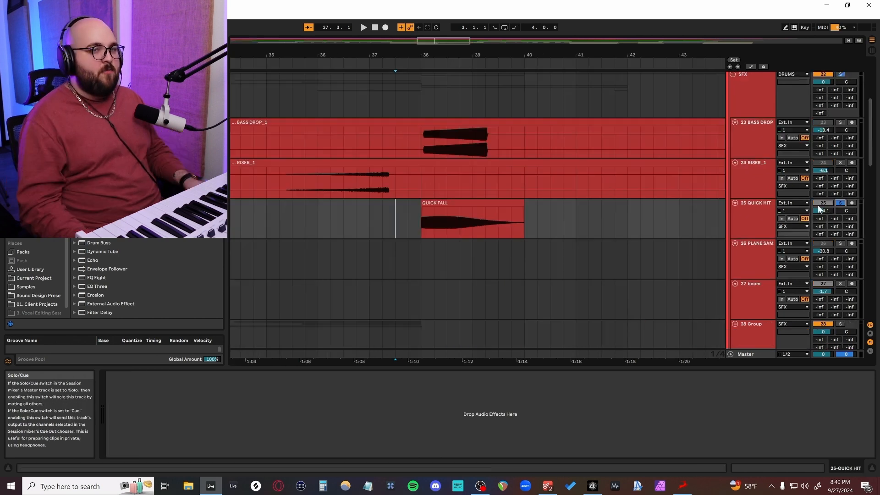
# Play the QUICK FALL clip on the soloed QUICK HIT track from 37.2.1.
pyautogui.scroll(-1, 384, 208)
pyautogui.scroll(3, 403, 212)
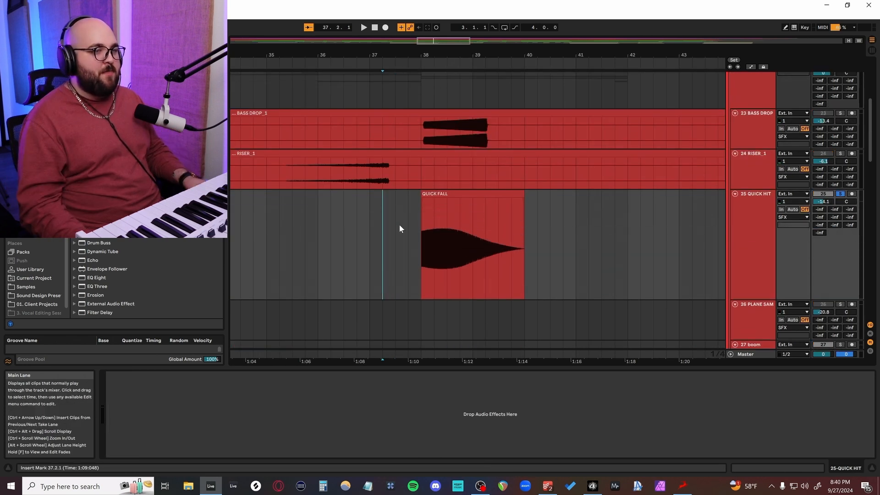
pyautogui.press('space')
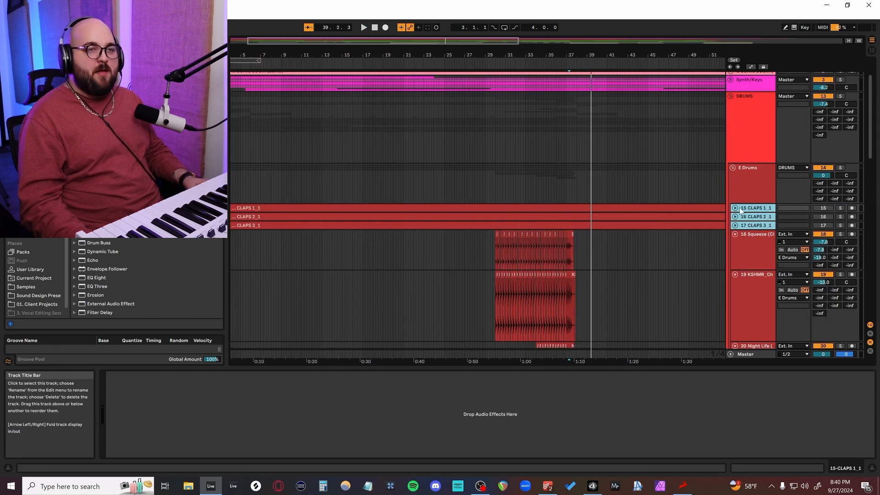
# Unfold the E Drums group and its CLAPS tracks, and play the layered clap clips from 29.3.1.
pyautogui.click(735, 207)
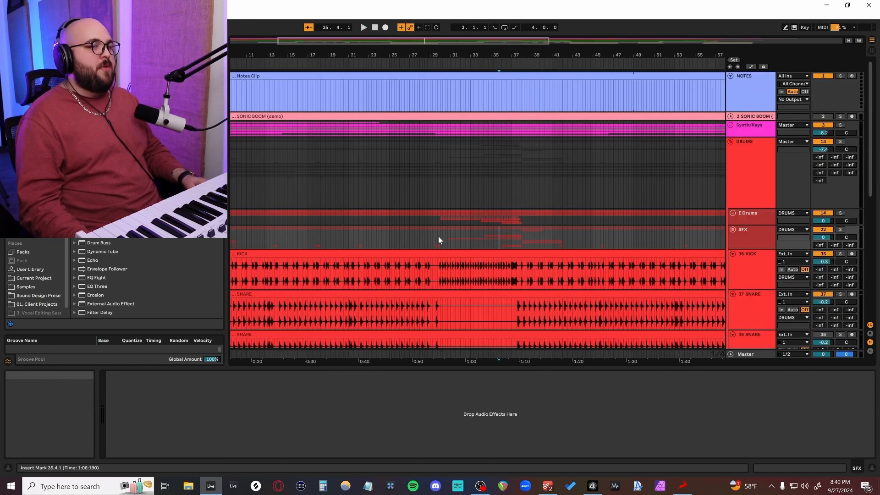
pyautogui.click(732, 213)
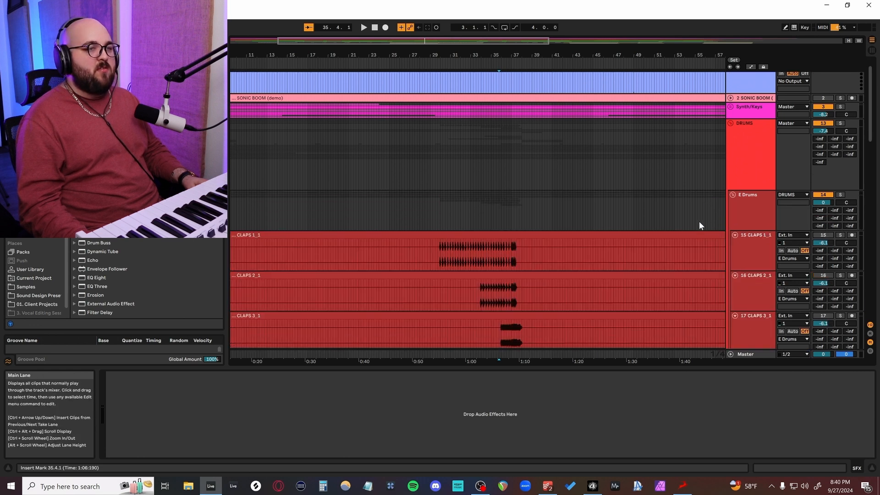
pyautogui.scroll(-2, 702, 225)
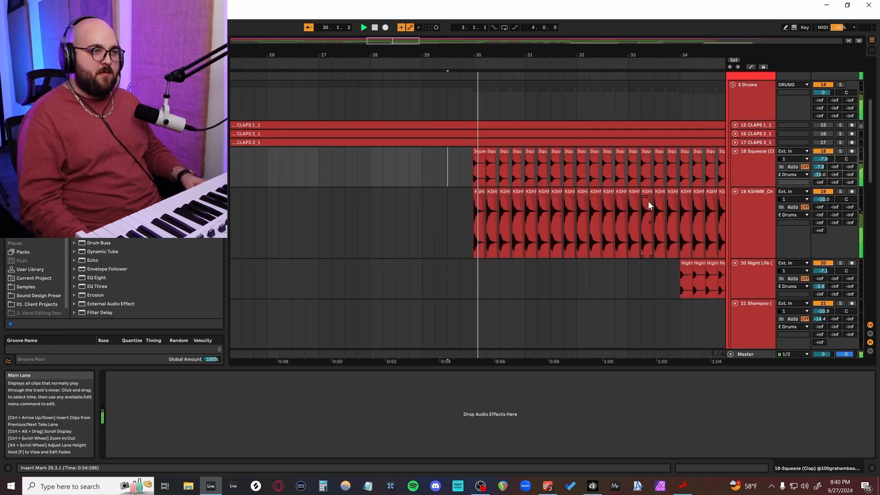
pyautogui.scroll(-1, 649, 203)
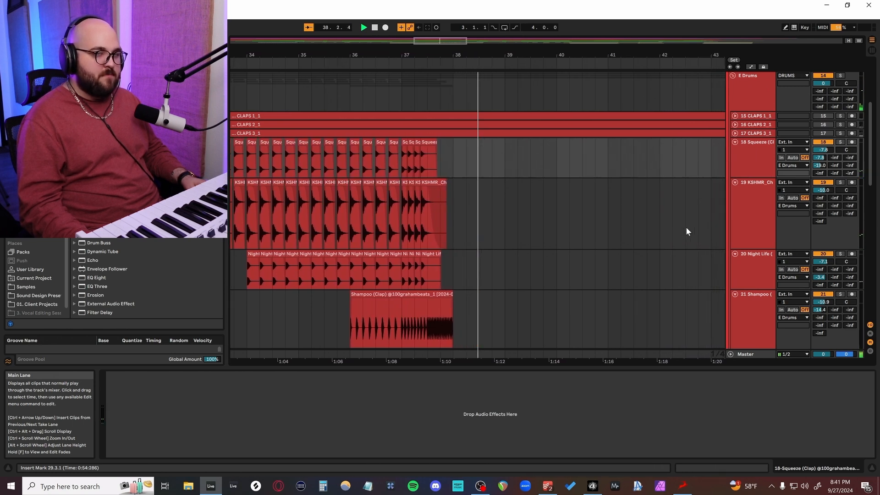
pyautogui.hscroll(-3, 639, 225)
pyautogui.press('space')
# Solo CLAPS 1_1, 2_1 and 3_1 and play them from 33.2.1, skipping ahead to 36.1.1.
pyautogui.scroll(1, 639, 225)
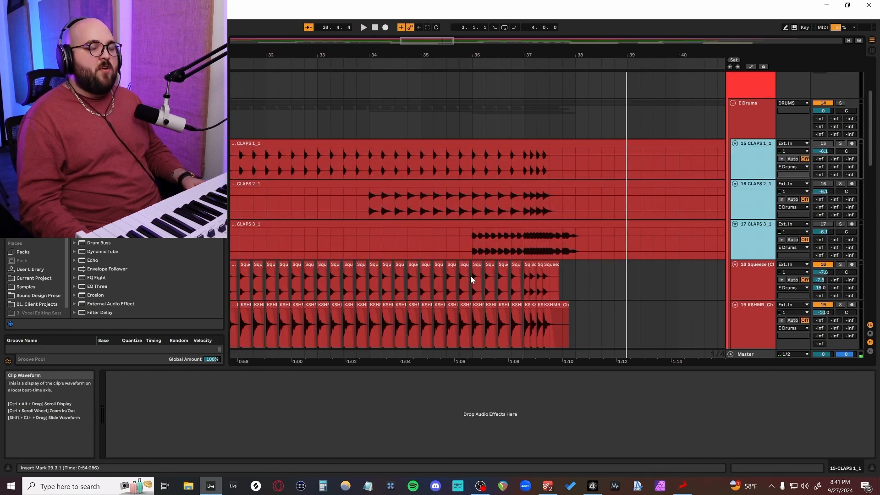
pyautogui.scroll(-3, 458, 282)
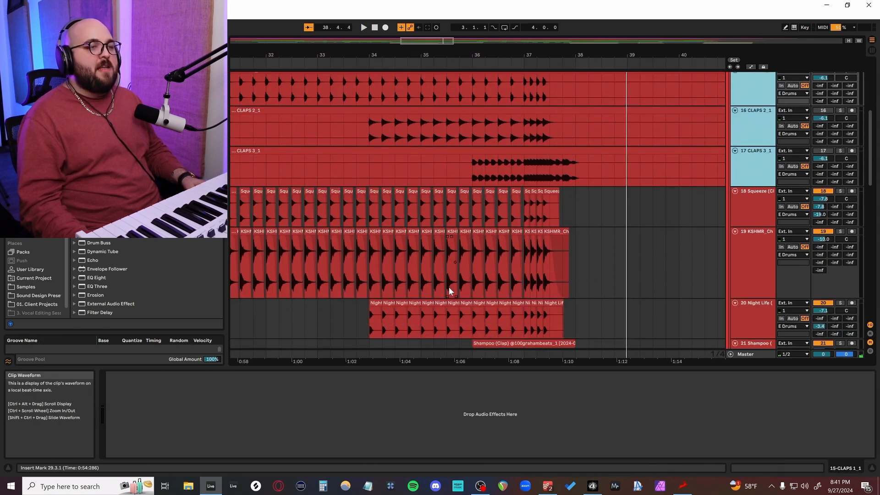
pyautogui.scroll(3, 449, 287)
pyautogui.hscroll(-3, 490, 276)
pyautogui.click(841, 135)
pyautogui.click(469, 155)
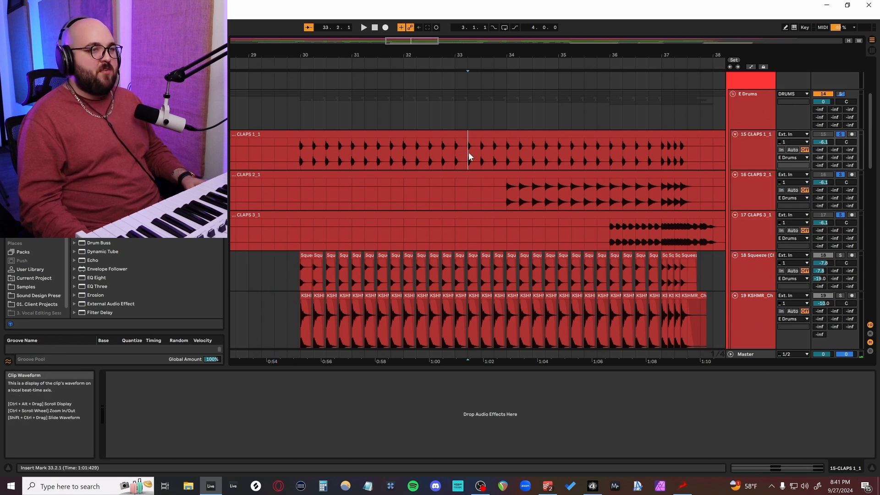
pyautogui.press('space')
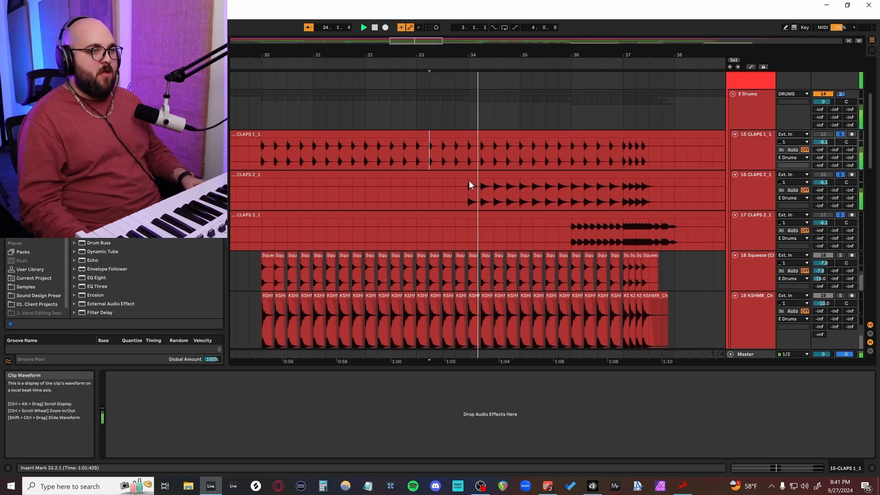
pyautogui.click(545, 151)
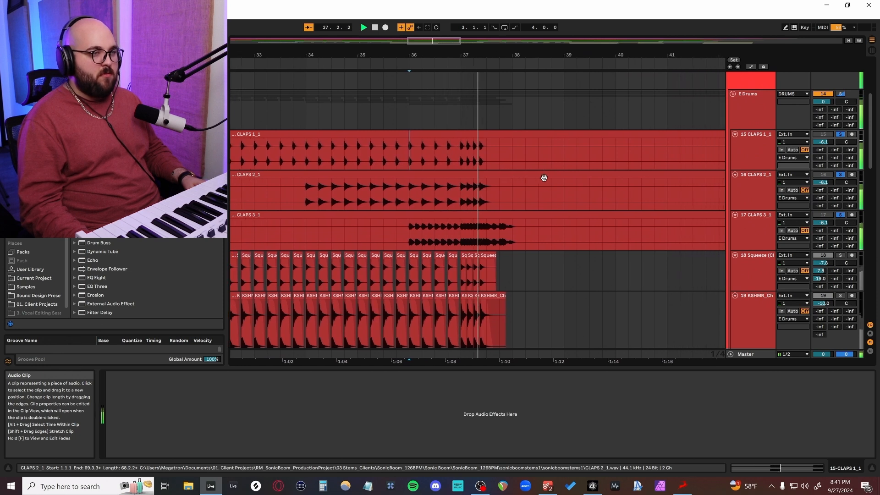
# Fold the CLAPS 1_1, CLAPS 2_1 and CLAPS 3_1 tracks together.
pyautogui.click(754, 151)
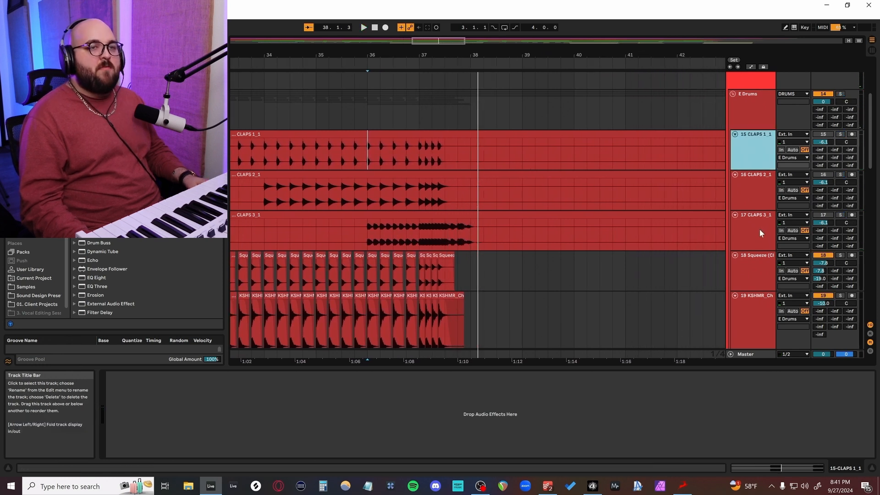
pyautogui.keyDown('shift'); pyautogui.click(760, 229); pyautogui.keyUp('shift')
pyautogui.click(734, 215)
pyautogui.scroll(-5, 504, 198)
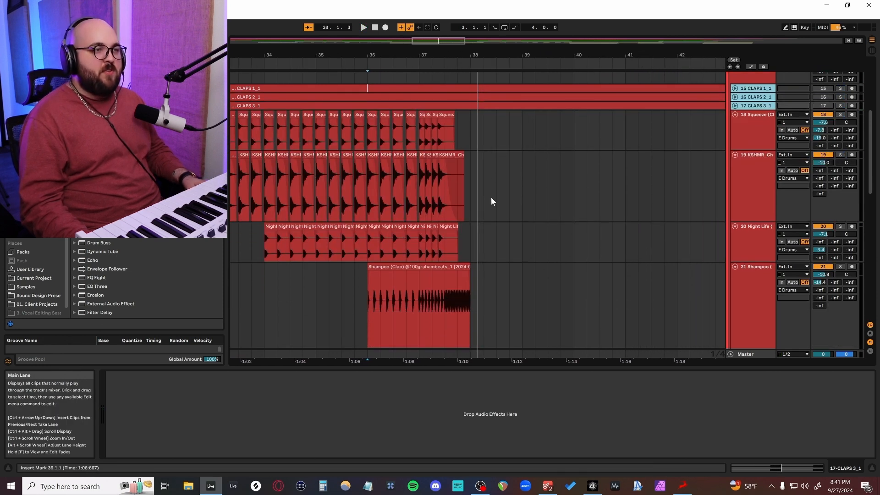
# Highlight the opening Squeeze clap clips around bars 30 to 31 on track 18 and play them soloed.
pyautogui.hscroll(-5, 414, 227)
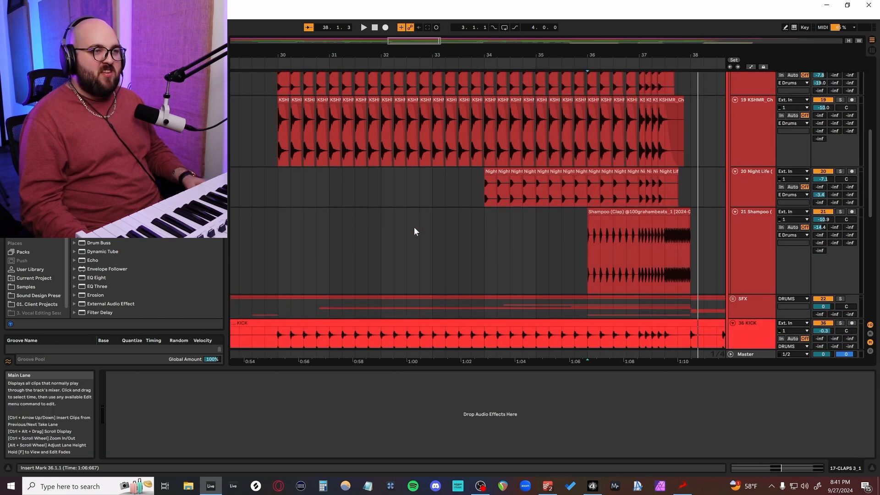
pyautogui.scroll(2, 414, 226)
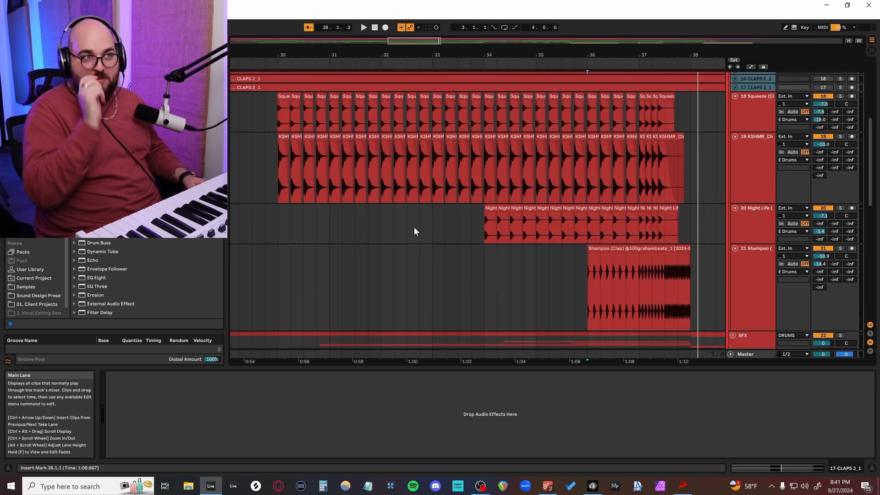
pyautogui.scroll(3, 414, 227)
pyautogui.moveTo(372, 122); pyautogui.dragTo(516, 120)
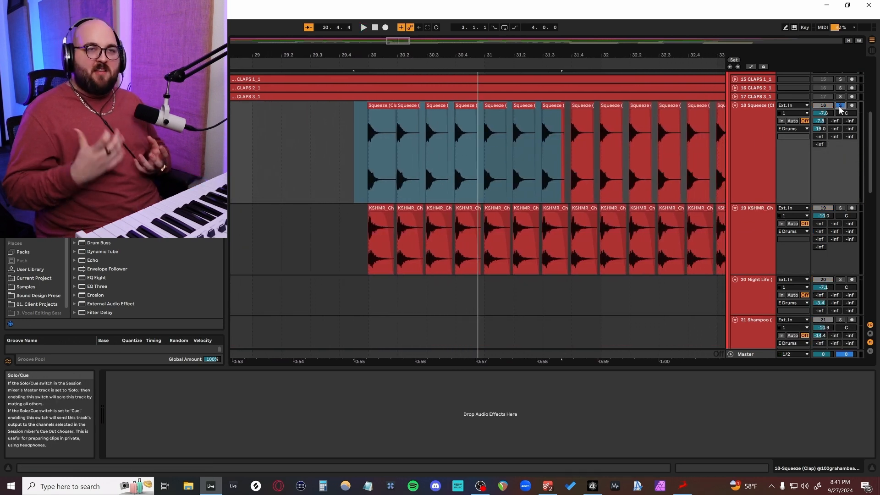
# Solo track 19 and play its KSHMR_Church_Clap_02 clips highlighted from 29.4.1 to 31.3.1.
pyautogui.click(840, 207)
pyautogui.moveTo(342, 239); pyautogui.dragTo(544, 236)
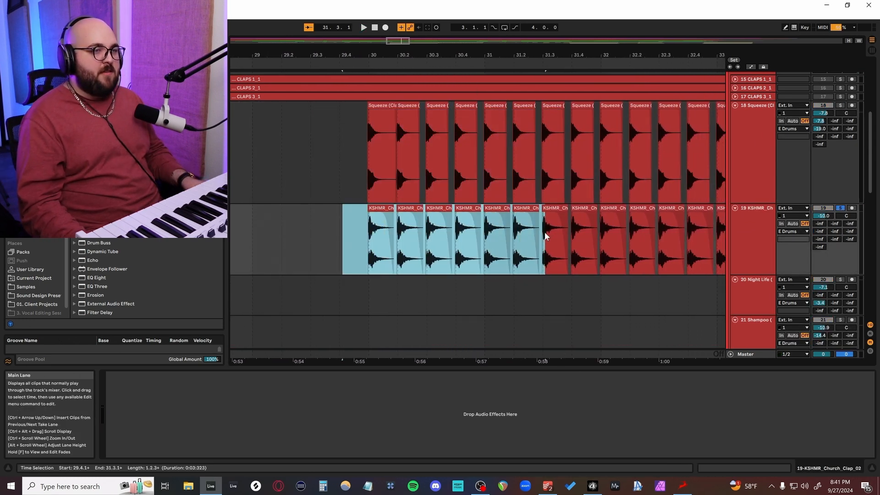
pyautogui.press('space')
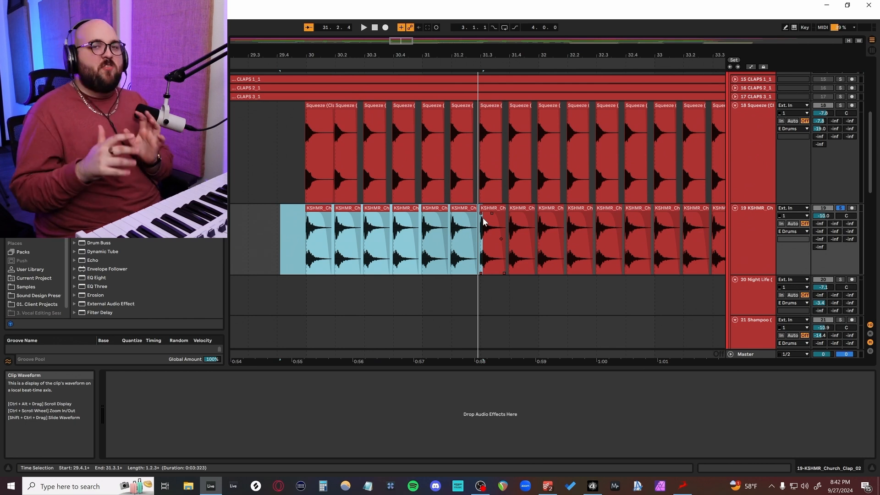
# Examine the fade-out and gap between the KSHMR_Church_Clap_02 clips just before 31.2.
pyautogui.keyDown('ctrl'); pyautogui.scroll(5, 496, 242); pyautogui.keyUp('ctrl')
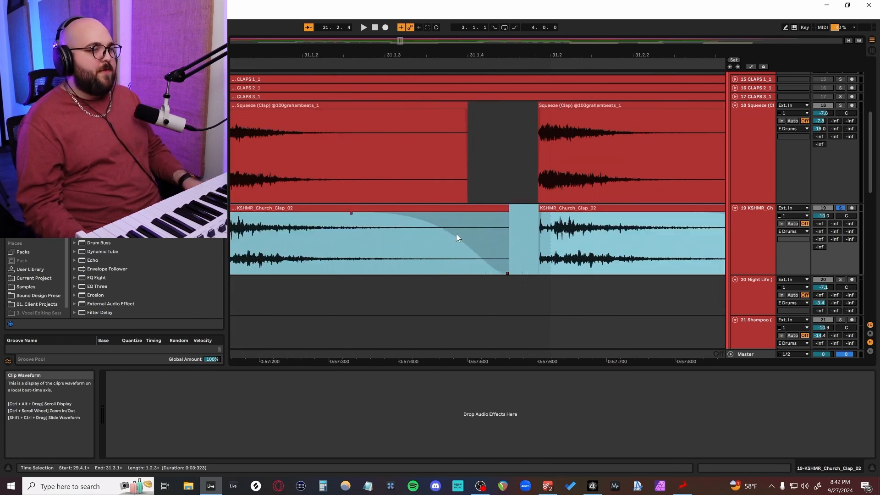
pyautogui.click(570, 228)
pyautogui.keyDown('ctrl'); pyautogui.scroll(3, 554, 235); pyautogui.keyUp('ctrl')
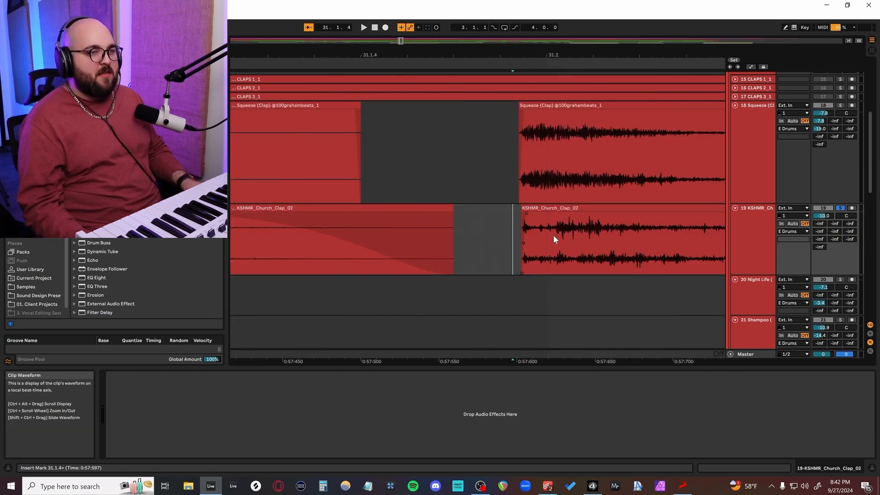
# Highlight the KSHMR clap just after 31.2, and play tracks 18 and 19 soloed together from 29.4.2.
pyautogui.moveTo(551, 233); pyautogui.dragTo(643, 231)
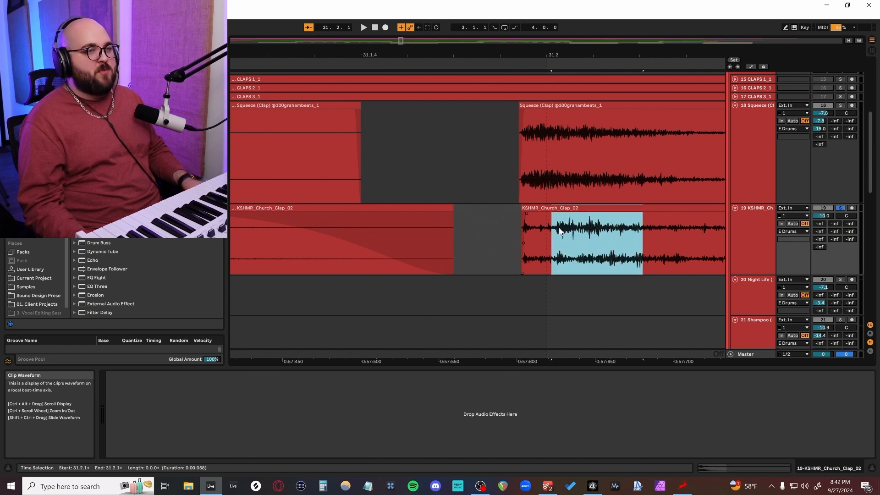
pyautogui.moveTo(494, 173); pyautogui.dragTo(570, 171)
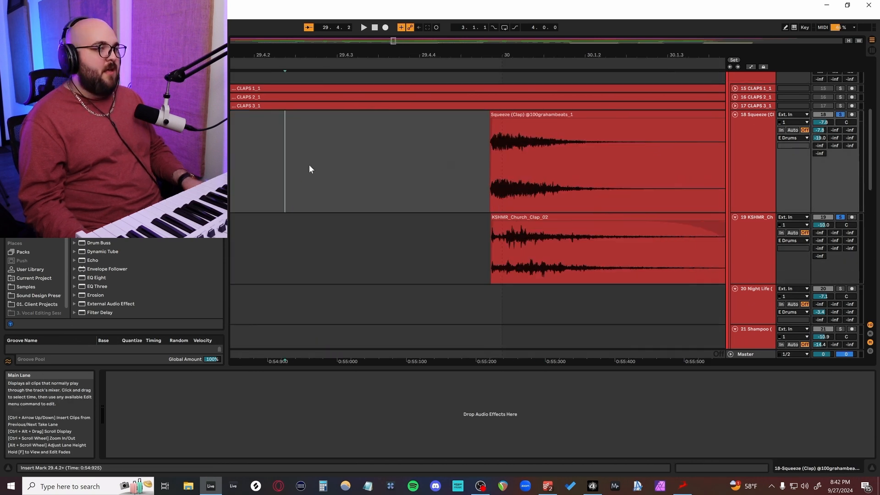
pyautogui.keyDown('ctrl'); pyautogui.scroll(-2, 309, 164); pyautogui.keyUp('ctrl')
pyautogui.click(318, 166)
pyautogui.press('space')
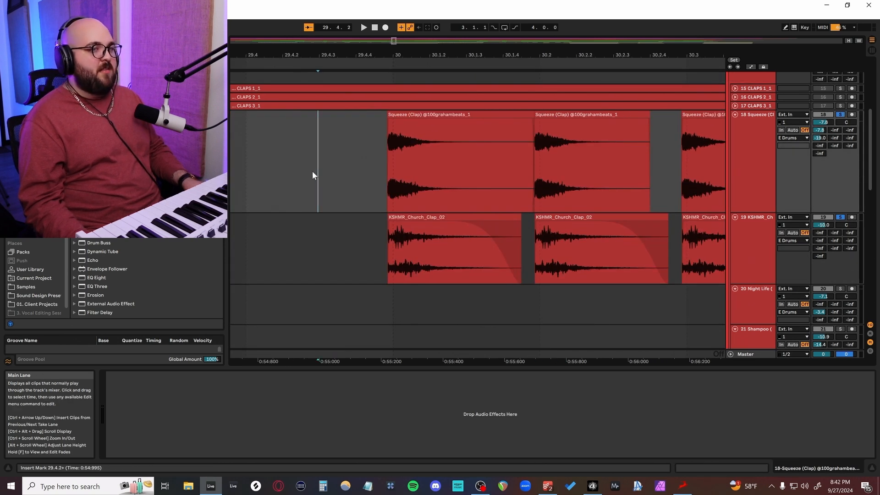
pyautogui.keyDown('ctrl'); pyautogui.scroll(-3, 312, 172); pyautogui.keyUp('ctrl')
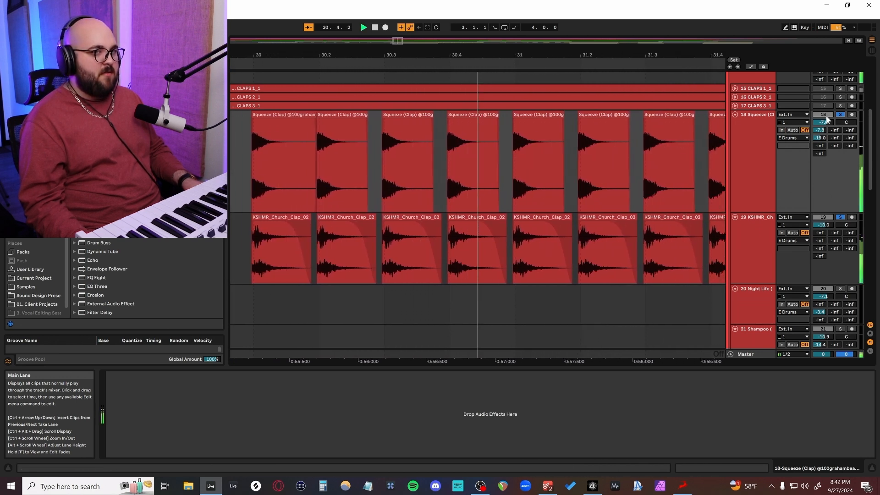
pyautogui.keyDown('ctrl'); pyautogui.scroll(-5, 688, 172); pyautogui.keyUp('ctrl')
pyautogui.hscroll(6, 537, 185)
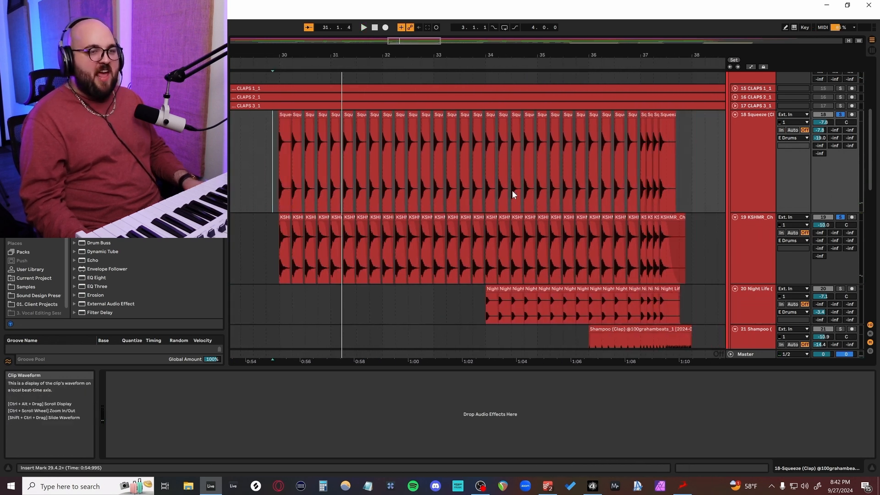
# Solo the Night Life snare on track 20, enlarge its track and play it from 33.4.3.
pyautogui.scroll(-2, 481, 202)
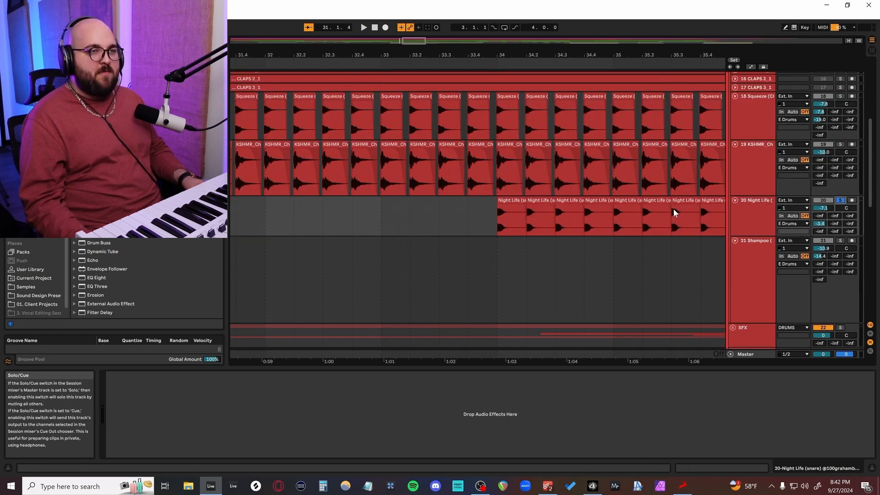
pyautogui.keyDown('alt'); pyautogui.scroll(4, 488, 217); pyautogui.keyUp('alt')
pyautogui.click(485, 232)
pyautogui.press('space')
pyautogui.keyDown('ctrl'); pyautogui.scroll(7, 483, 237); pyautogui.keyUp('ctrl')
pyautogui.keyDown('ctrl'); pyautogui.scroll(-2, 483, 238); pyautogui.keyUp('ctrl')
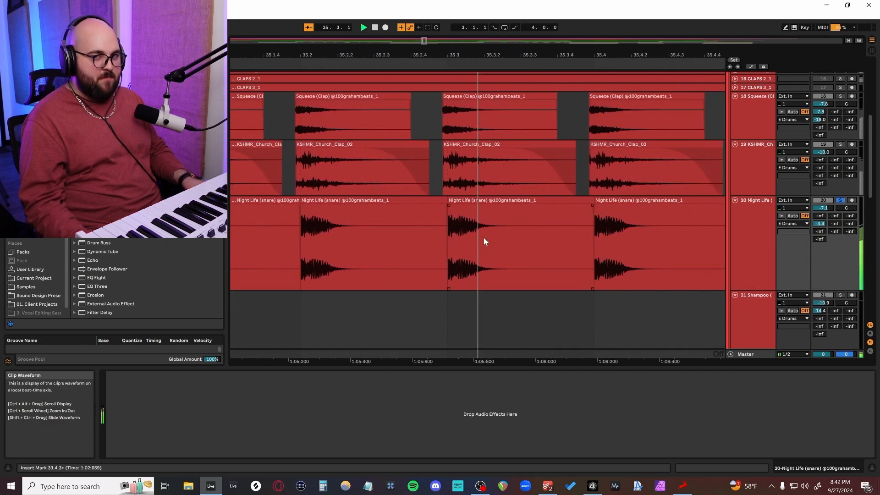
pyautogui.press('space')
pyautogui.keyDown('ctrl'); pyautogui.scroll(-3, 483, 237); pyautogui.keyUp('ctrl')
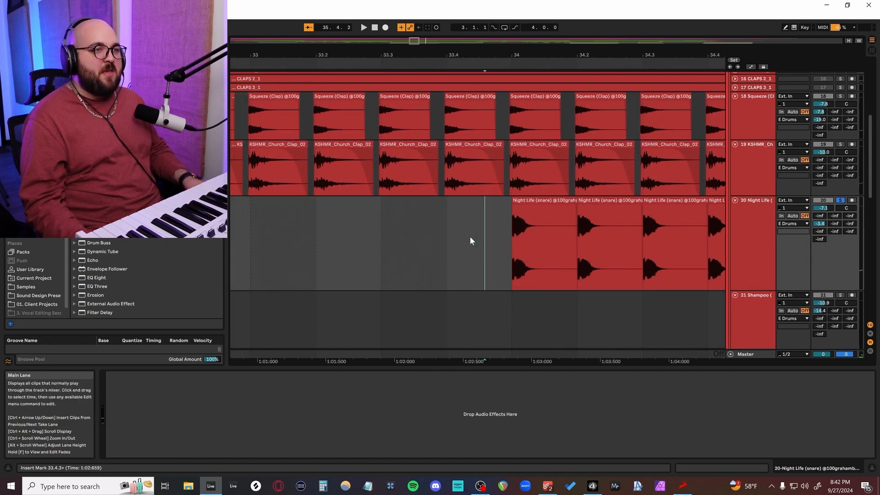
# Solo tracks 18, 19 and 20 together and play the layered claps and snare from 31.4.3.
pyautogui.click(462, 237)
pyautogui.click(760, 255)
pyautogui.keyDown('shift'); pyautogui.click(743, 125); pyautogui.keyUp('shift')
pyautogui.click(839, 97)
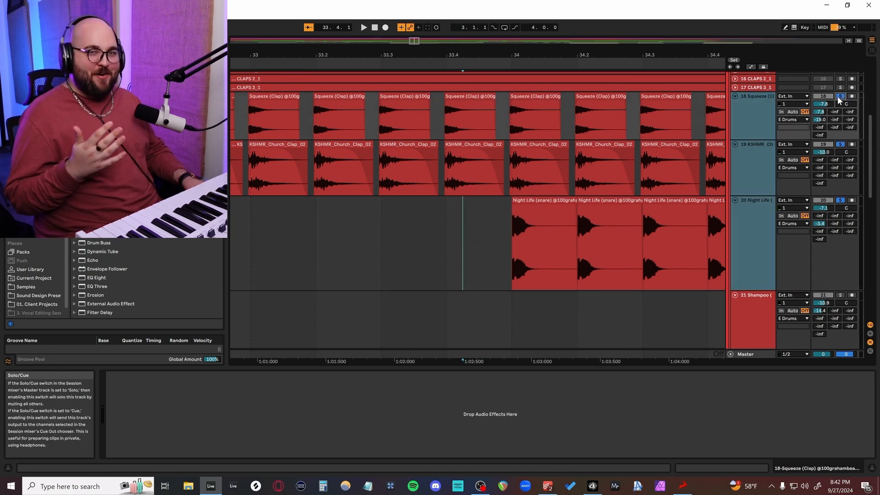
pyautogui.click(392, 249)
pyautogui.scroll(-3, 392, 249)
pyautogui.hscroll(-2, 393, 249)
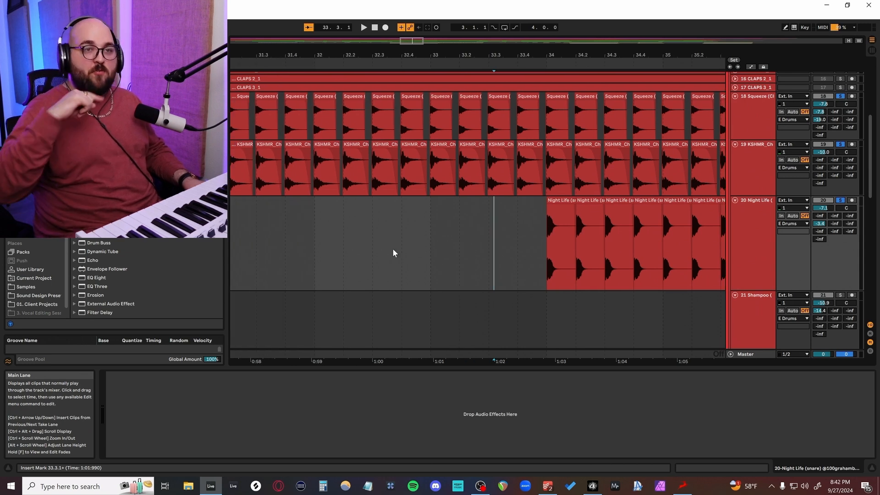
pyautogui.click(306, 250)
pyautogui.press('space')
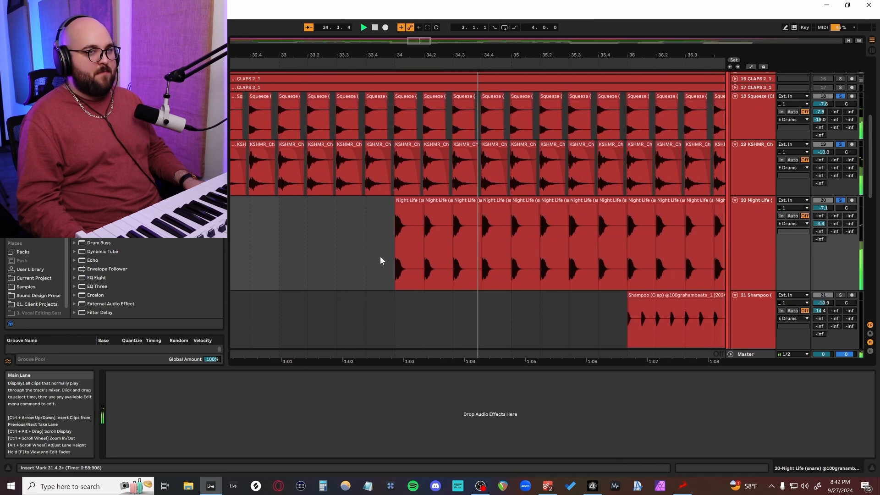
pyautogui.scroll(-1, 455, 260)
pyautogui.scroll(-3, 455, 259)
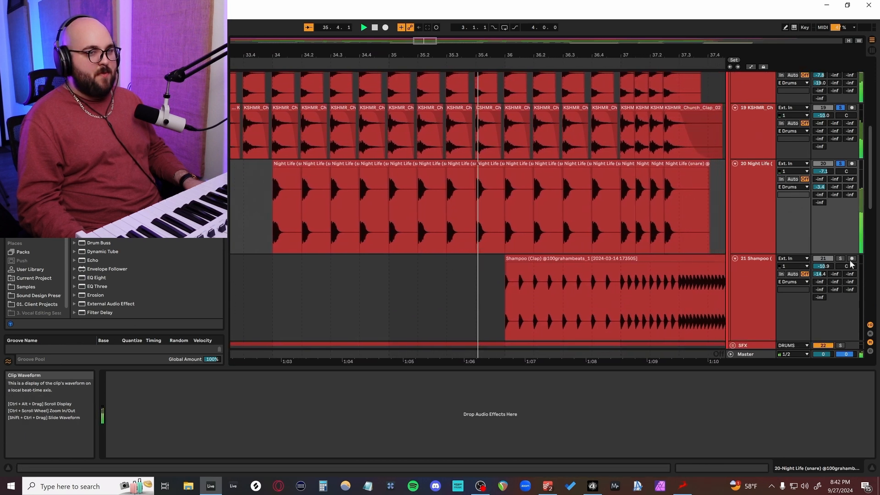
pyautogui.press('space')
# Solo track 21 and play its Shampoo clap clip from 35.4.4 through bar 38.
pyautogui.scroll(-3, 499, 261)
pyautogui.click(452, 266)
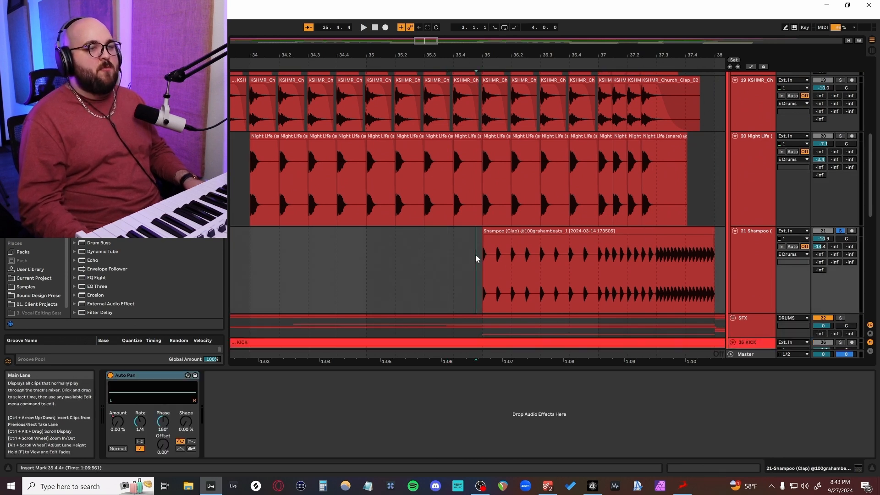
pyautogui.scroll(-6, 518, 236)
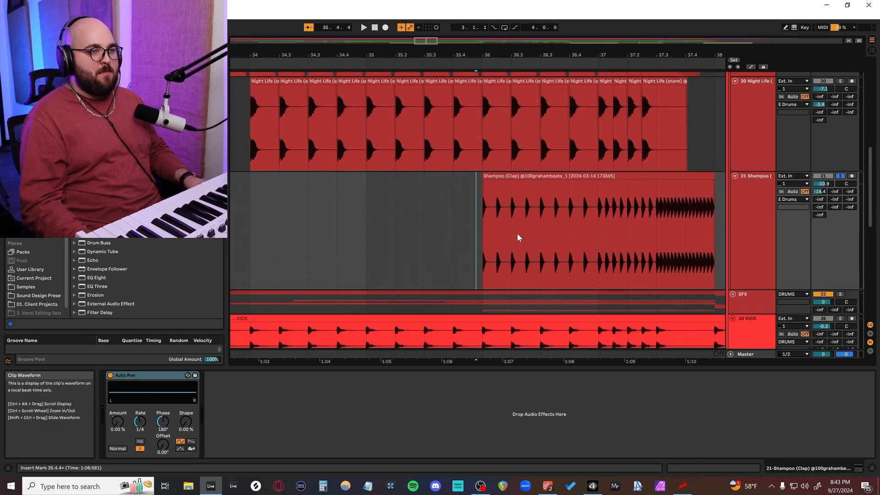
pyautogui.press('space')
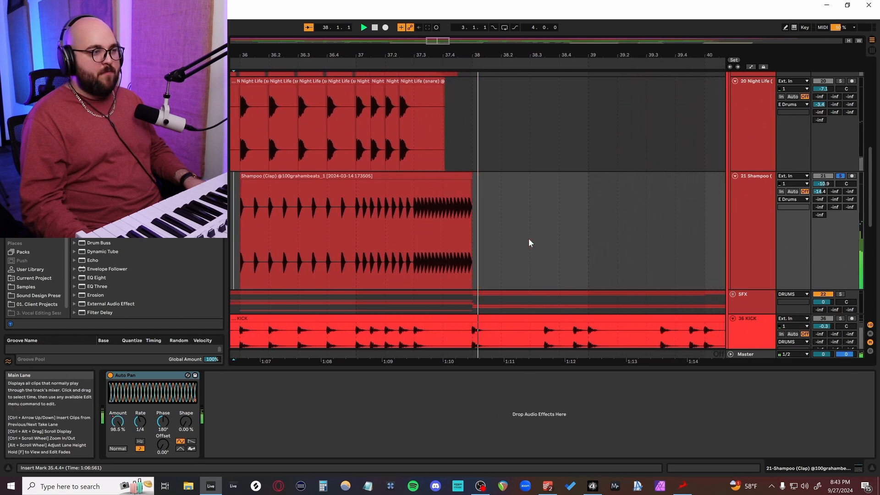
pyautogui.press('space')
# Examine the Shampoo clap's opening hits at bar 36, open the clip's Transposition envelope and play the clip.
pyautogui.click(467, 228)
pyautogui.scroll(10, 467, 228)
pyautogui.click(399, 219)
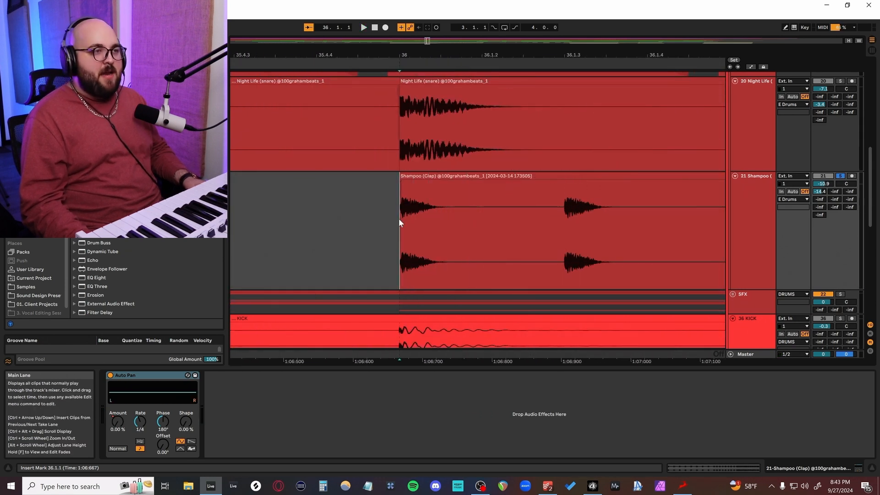
pyautogui.scroll(-10, 398, 218)
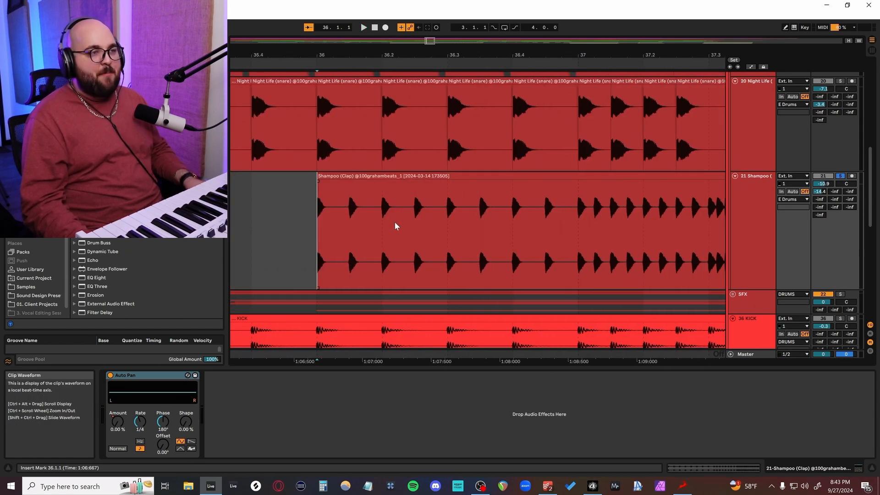
pyautogui.doubleClick(369, 176)
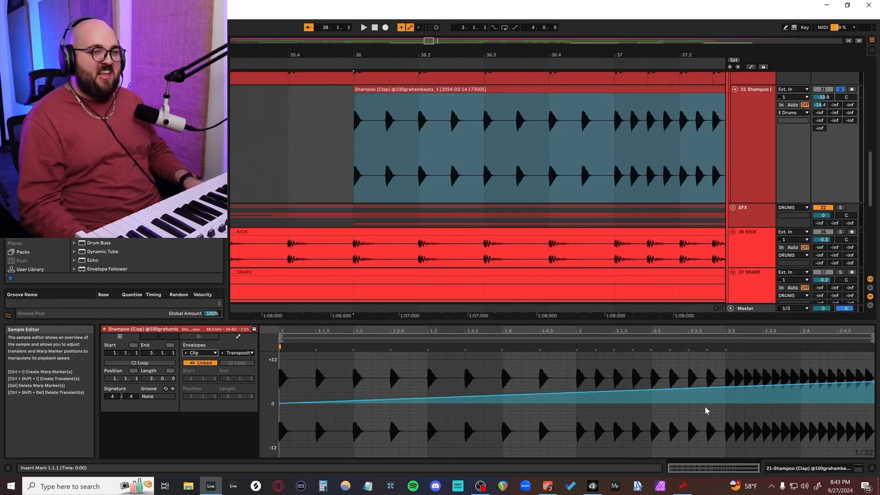
pyautogui.press('space')
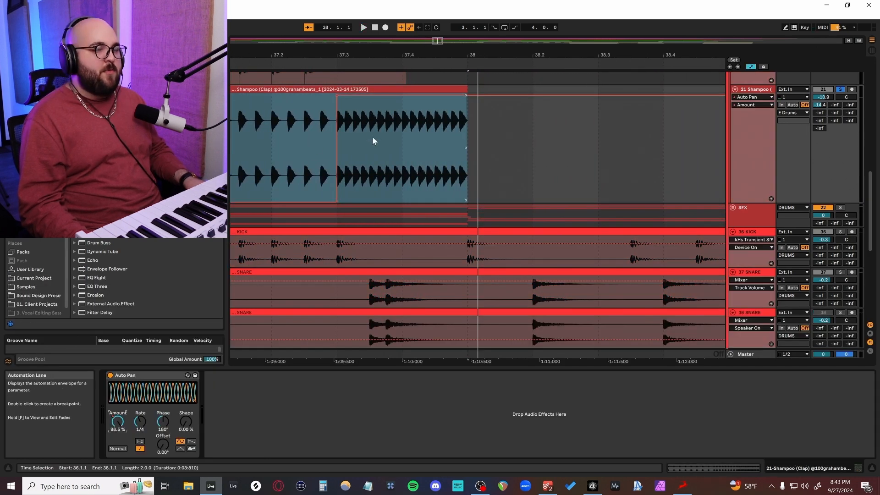
# Replay the fast Shampoo clap ending from 37.1.4 with its Auto Pan Amount automation shown, and unsolo track 21.
pyautogui.hscroll(-2, 372, 137)
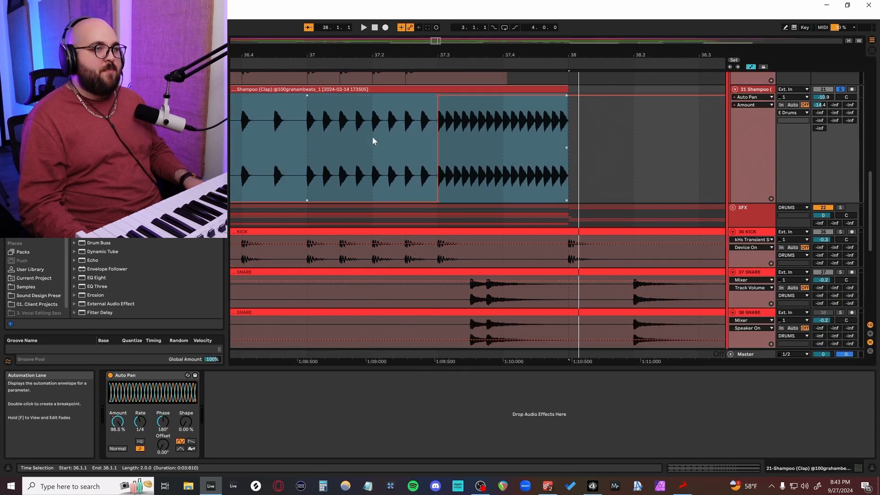
pyautogui.click(373, 136)
pyautogui.hscroll(-2, 372, 137)
pyautogui.scroll(1, 590, 213)
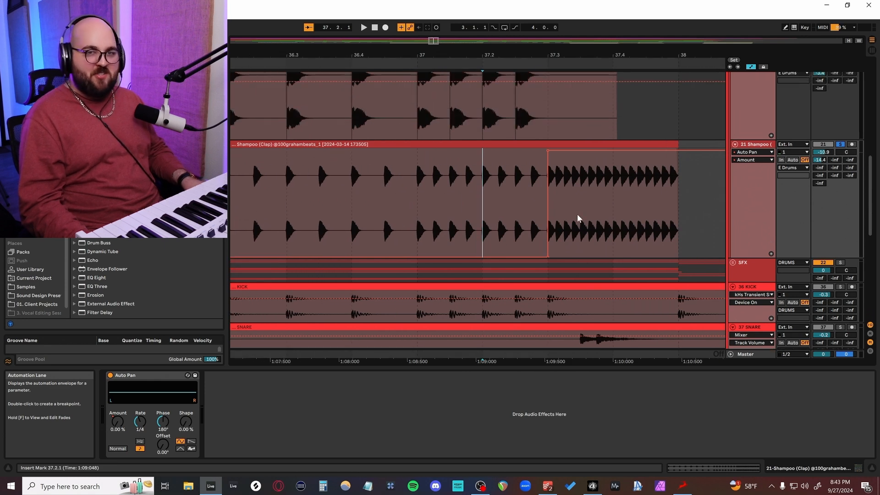
pyautogui.press('space')
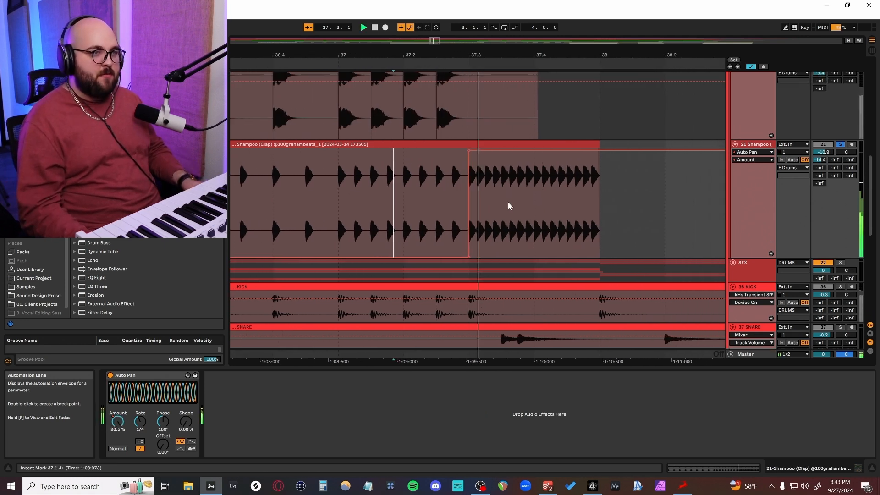
pyautogui.press('space')
pyautogui.click(840, 144)
# Play clap and snare tracks 18 to 21 soloed together from 32.4.1, and in the full mix from 29.4.2.
pyautogui.hscroll(-3, 403, 201)
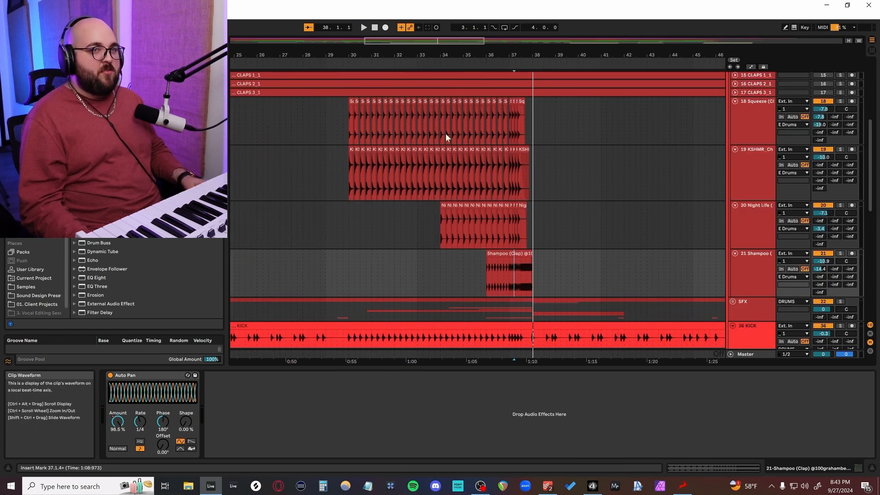
pyautogui.click(752, 121)
pyautogui.keyDown('shift'); pyautogui.click(754, 271); pyautogui.keyUp('shift')
pyautogui.click(840, 254)
pyautogui.click(416, 125)
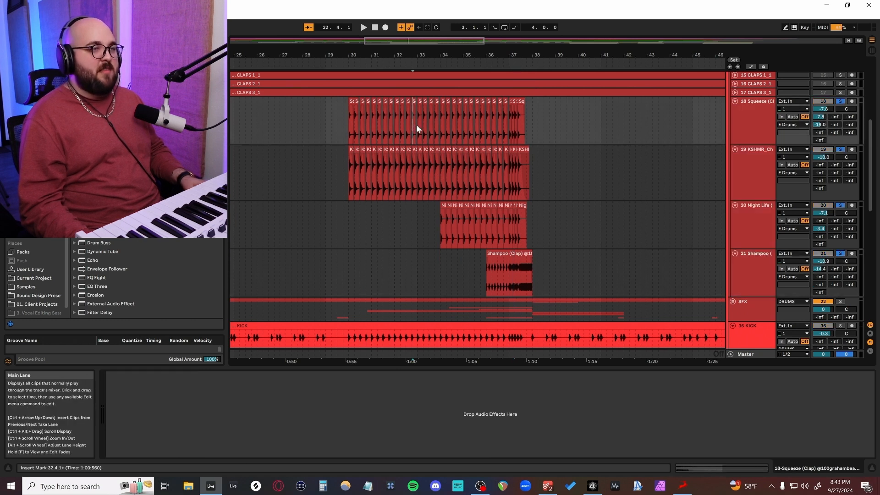
pyautogui.press('space')
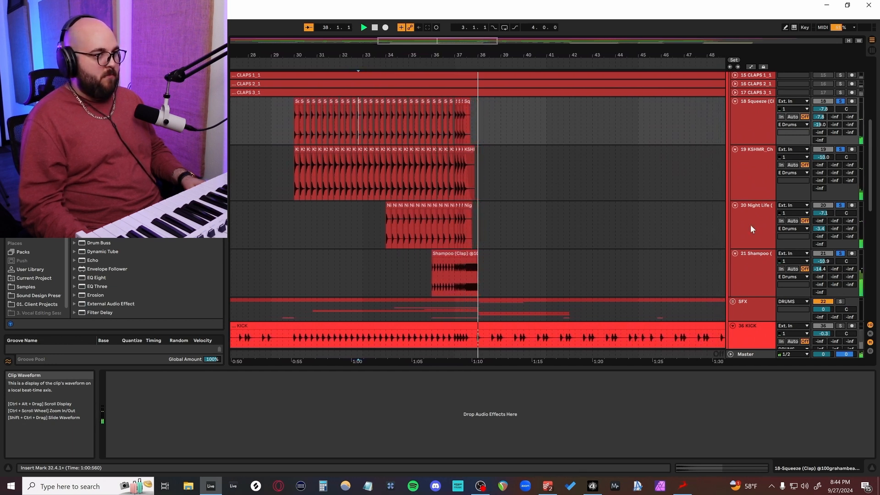
pyautogui.scroll(1, 635, 225)
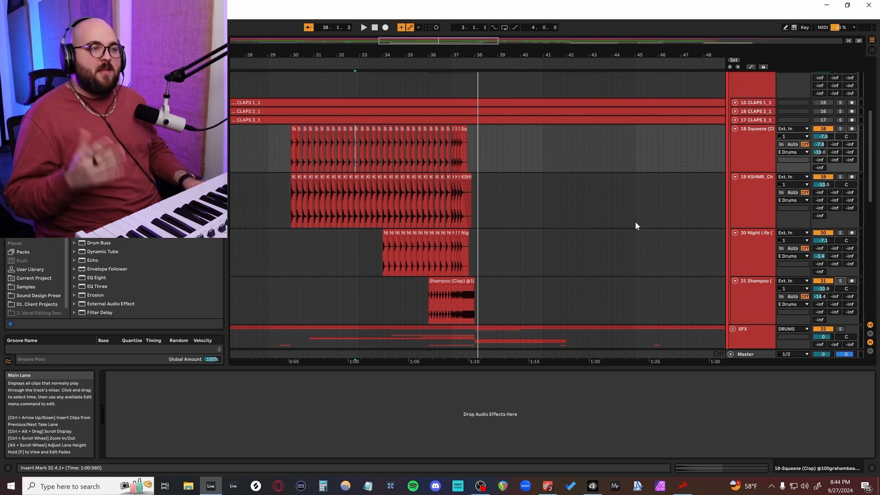
pyautogui.scroll(1, 632, 225)
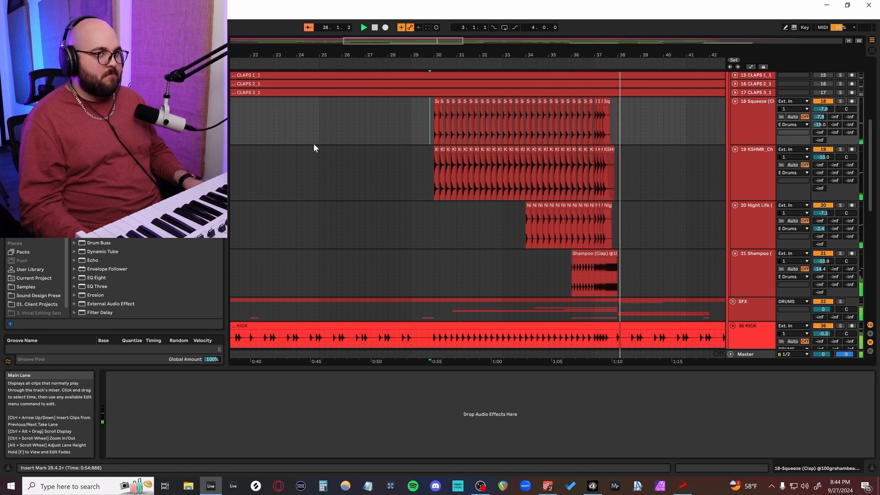
# Solo the ORGAN_1 and PIANO 2_1 tracks in the Synth/Keys group and play them from 37.2.1.
pyautogui.scroll(4, 733, 199)
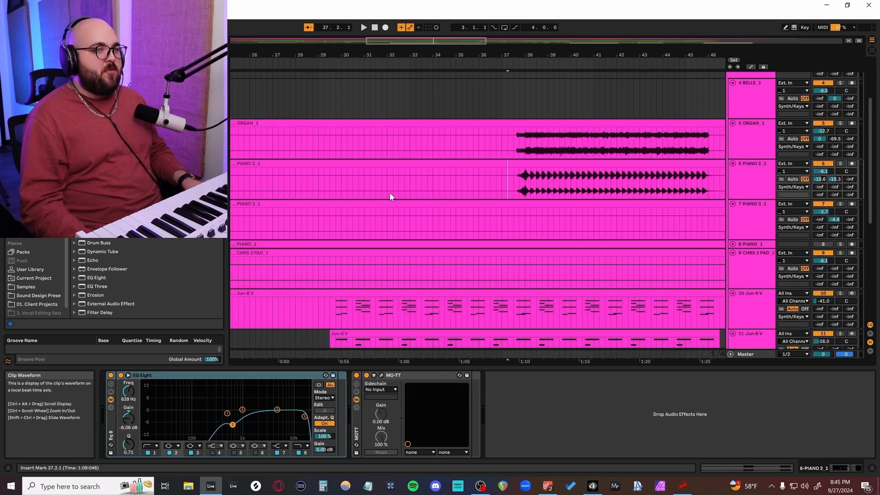
pyautogui.scroll(-3, 391, 195)
pyautogui.scroll(1, 391, 195)
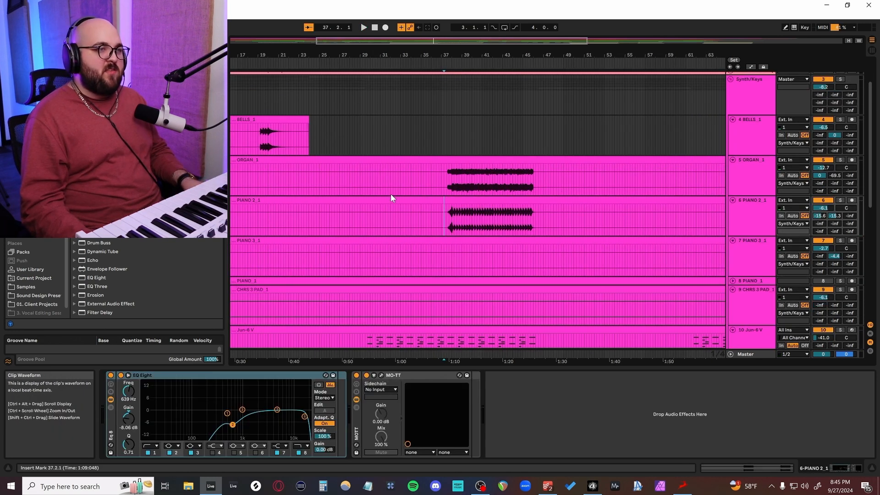
pyautogui.click(759, 219)
pyautogui.keyDown('shift'); pyautogui.click(745, 187); pyautogui.keyUp('shift')
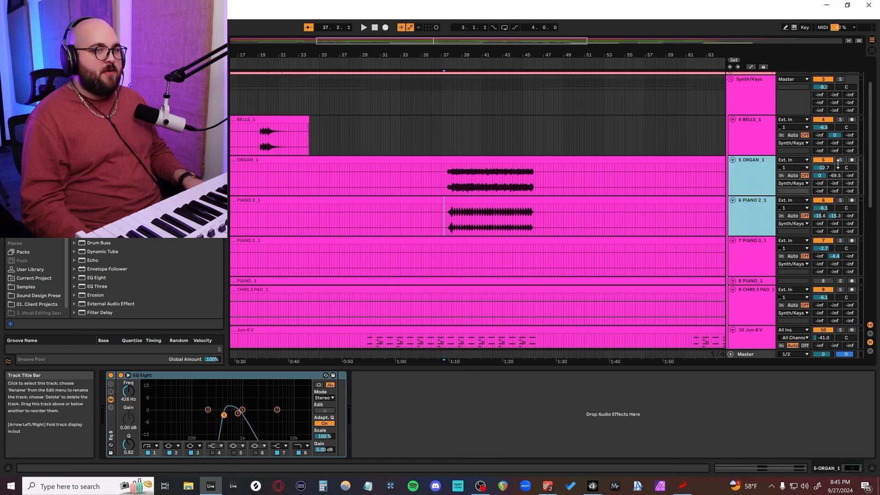
pyautogui.click(840, 161)
pyautogui.scroll(5, 497, 174)
pyautogui.press('space')
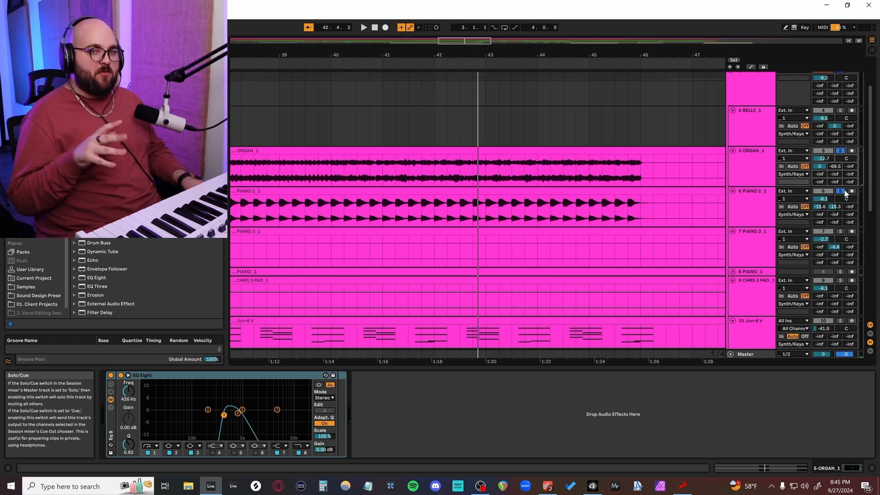
# Solo the two Jun-6 V tracks and the Vital track together and play them from 29.2.1.
pyautogui.scroll(-8, 581, 193)
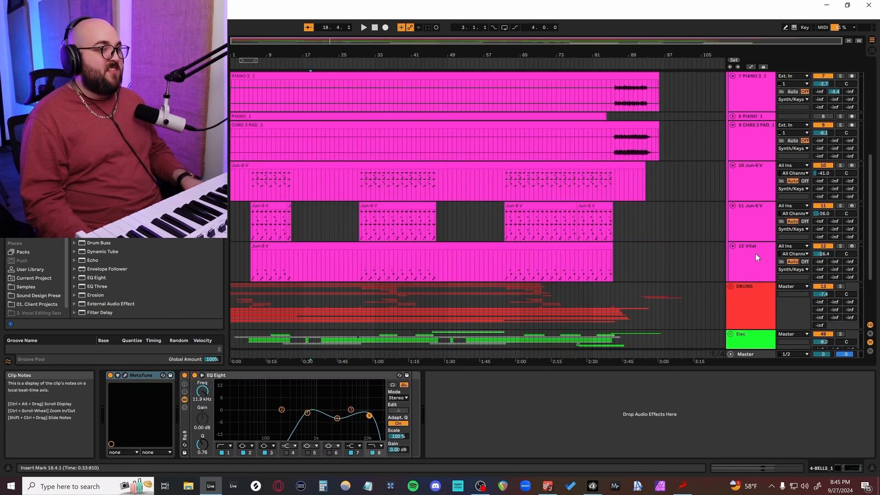
pyautogui.click(743, 261)
pyautogui.keyDown('shift'); pyautogui.click(760, 169); pyautogui.keyUp('shift')
pyautogui.scroll(4, 472, 211)
pyautogui.hscroll(-6, 473, 211)
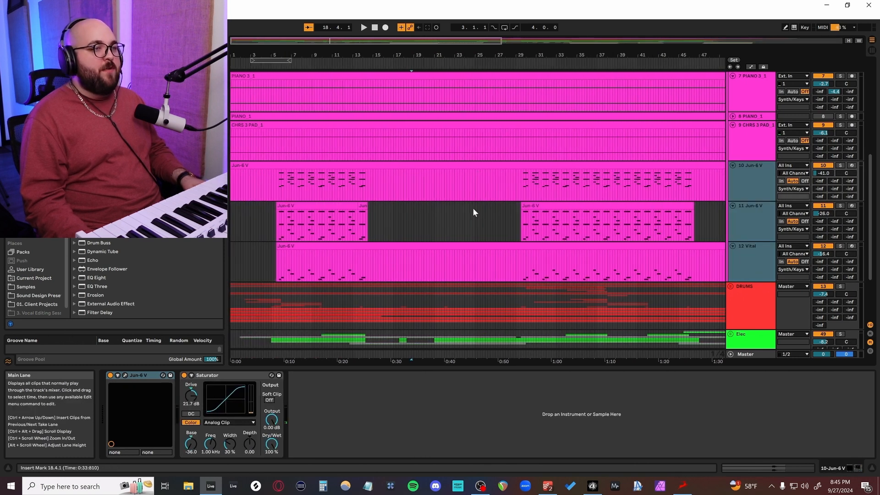
pyautogui.scroll(4, 514, 216)
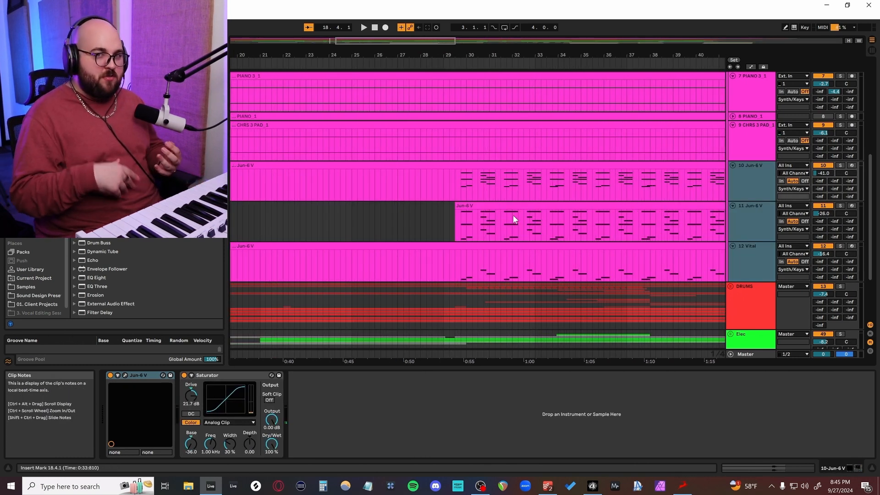
pyautogui.click(452, 185)
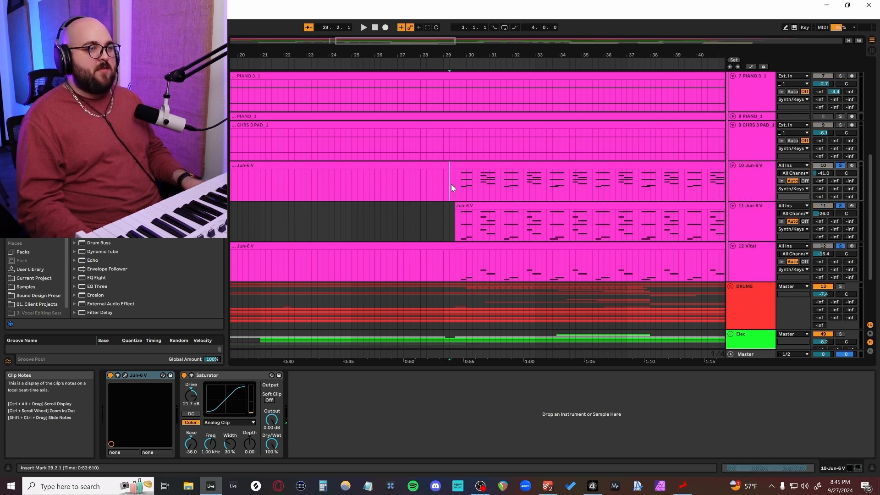
pyautogui.press('space')
pyautogui.scroll(4, 461, 195)
pyautogui.hscroll(-1, 531, 237)
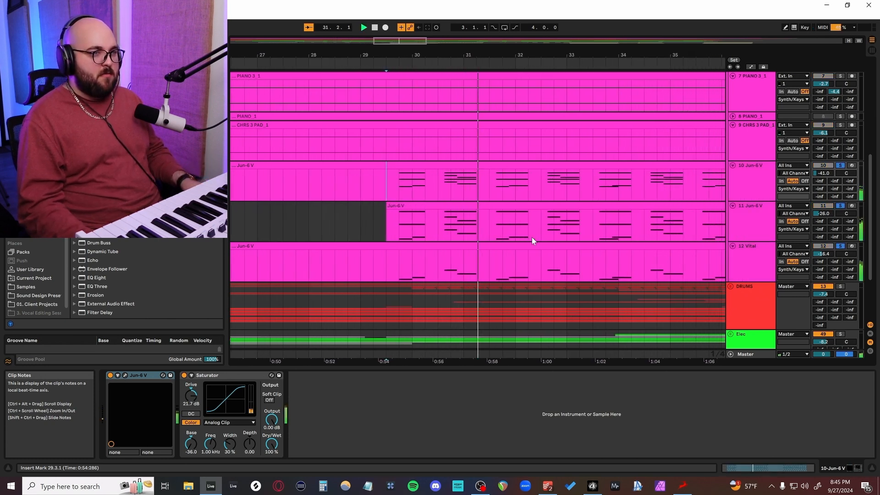
pyautogui.click(680, 187)
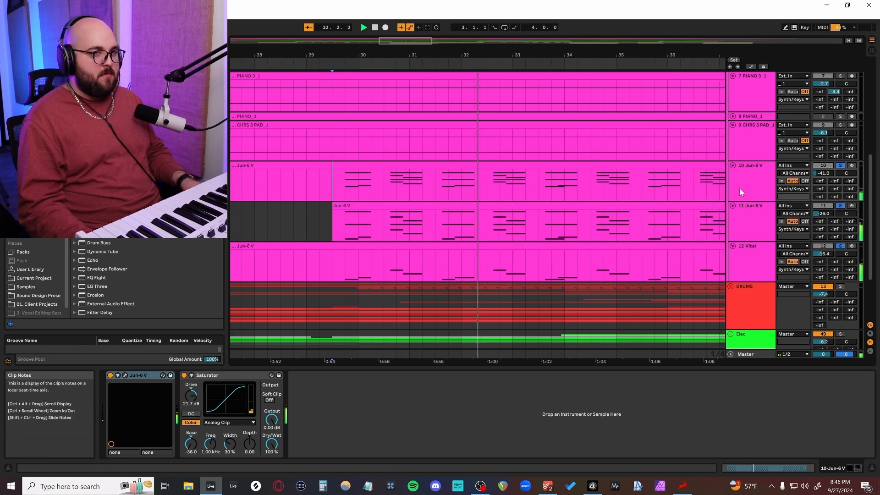
pyautogui.press('space')
# Solo only the two Jun-6 V tracks 10 and 11 and play them from their first notes before bar 30.
pyautogui.click(754, 187)
pyautogui.keyDown('shift'); pyautogui.click(761, 223); pyautogui.keyUp('shift')
pyautogui.click(839, 206)
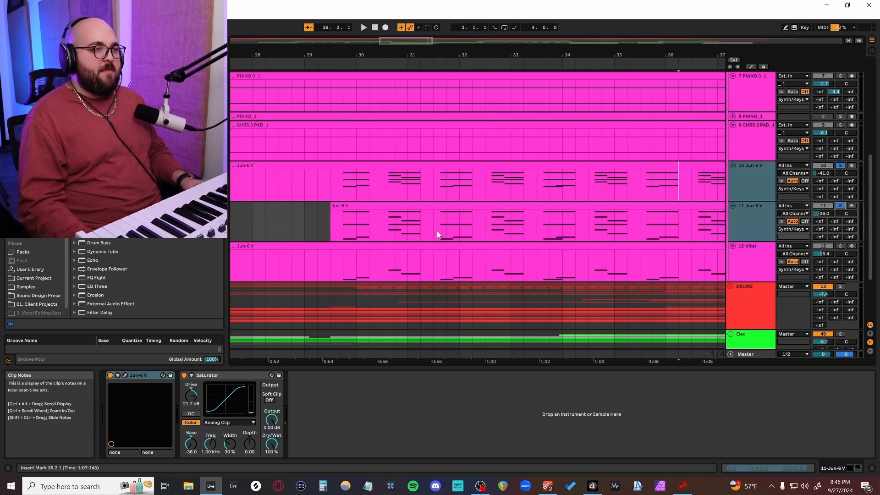
pyautogui.click(338, 235)
pyautogui.press('space')
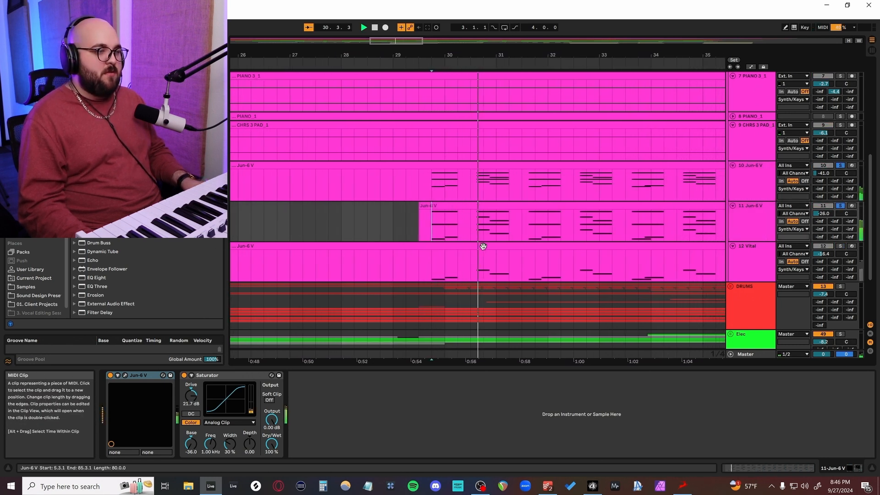
# Stop playback, open the Jun-6 V synth window on track 10 and reposition it for viewing.
pyautogui.click(475, 189)
pyautogui.press('space')
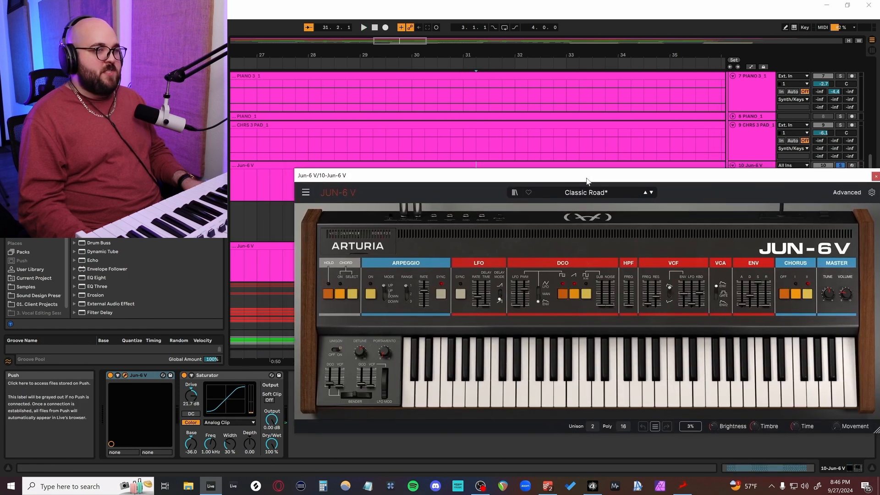
pyautogui.moveTo(589, 176); pyautogui.dragTo(544, 163)
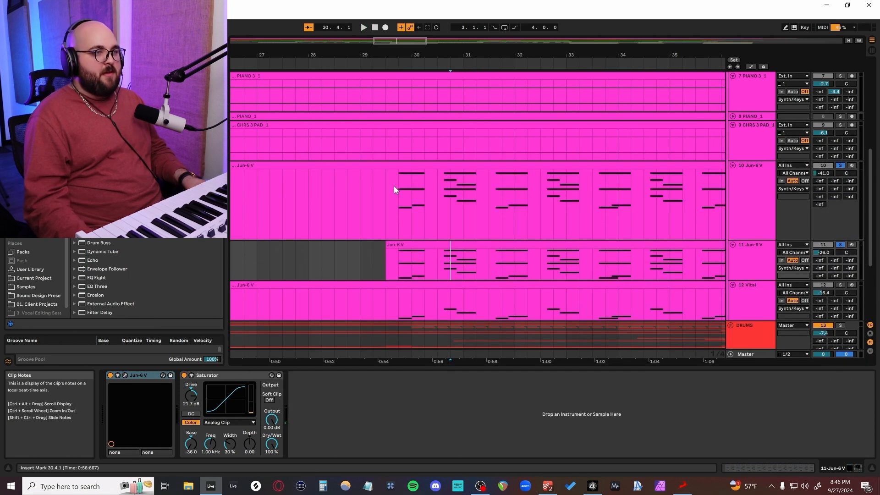
# Play track 10's Jun-6 V soloed from 29.4.1 with its volume raised to -11.8, and restore the volume to -41.0.
pyautogui.click(395, 186)
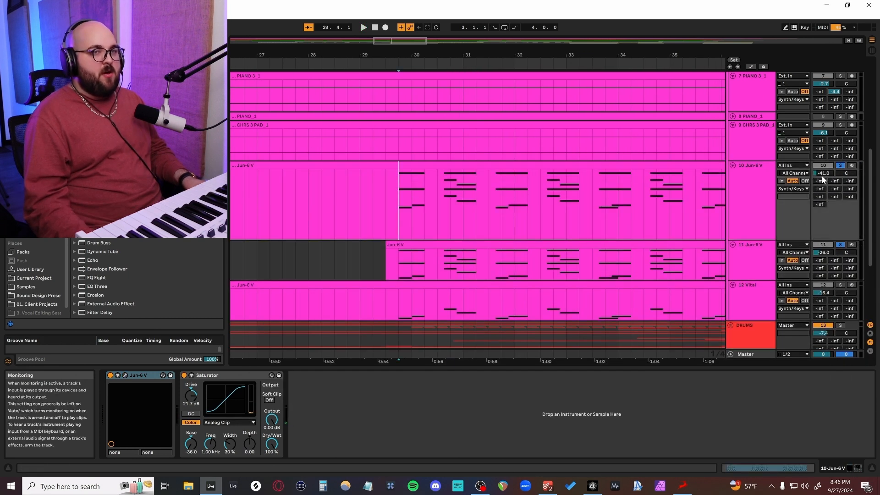
pyautogui.click(844, 166)
pyautogui.click(844, 166)
pyautogui.moveTo(824, 173); pyautogui.dragTo(824, 158)
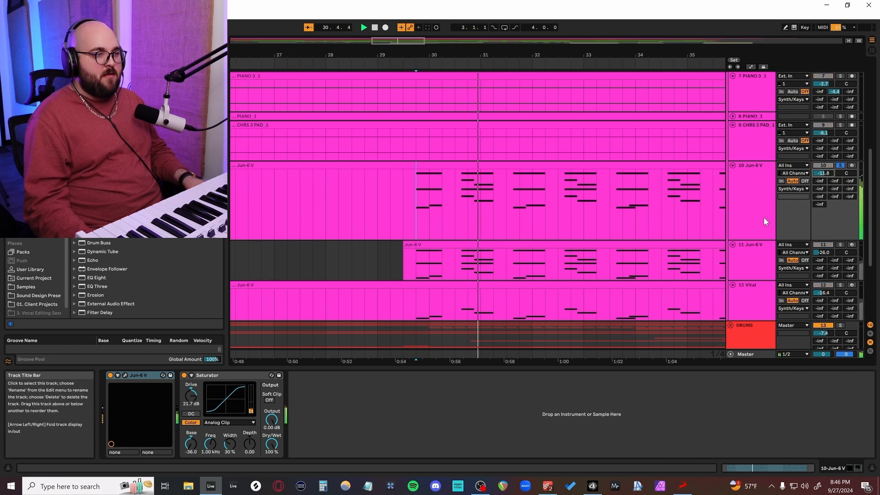
pyautogui.press('space')
pyautogui.click(737, 213)
pyautogui.keyDown('shift'); pyautogui.click(746, 262); pyautogui.keyUp('shift')
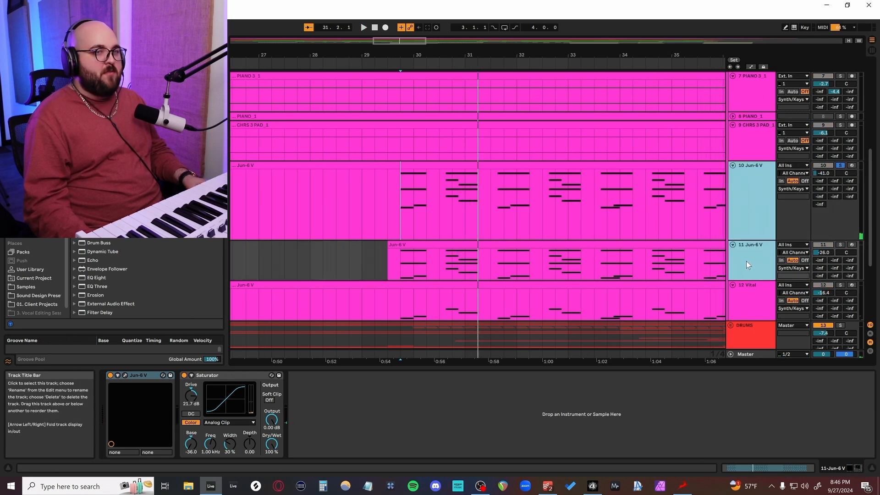
pyautogui.click(227, 376)
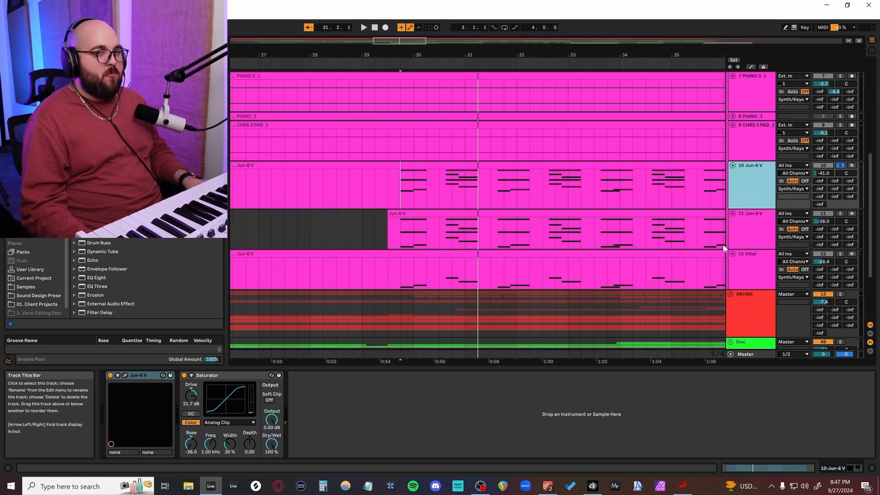
# Enlarge the Vital track, select 29.3.1 to 31.1.1 in its clip and play the track soloed.
pyautogui.click(413, 253)
pyautogui.scroll(5, 396, 282)
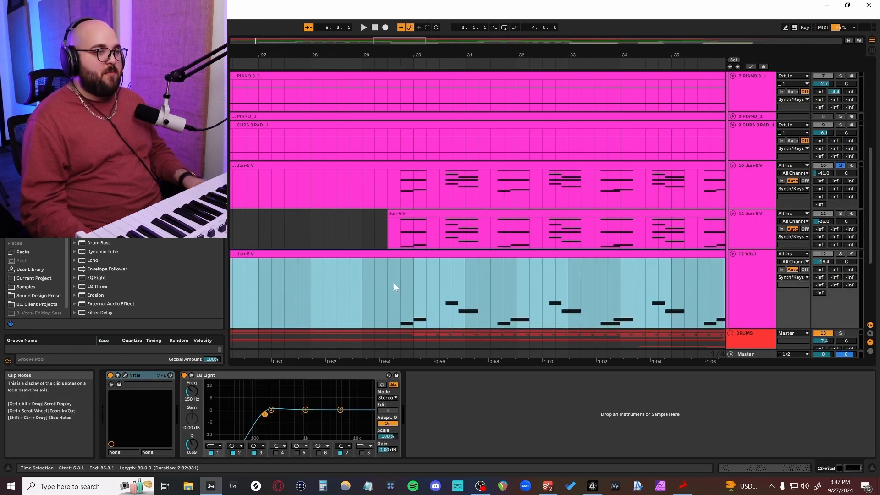
pyautogui.click(395, 284)
pyautogui.scroll(-2, 393, 282)
pyautogui.moveTo(387, 268); pyautogui.dragTo(470, 265)
pyautogui.click(840, 217)
pyautogui.press('space')
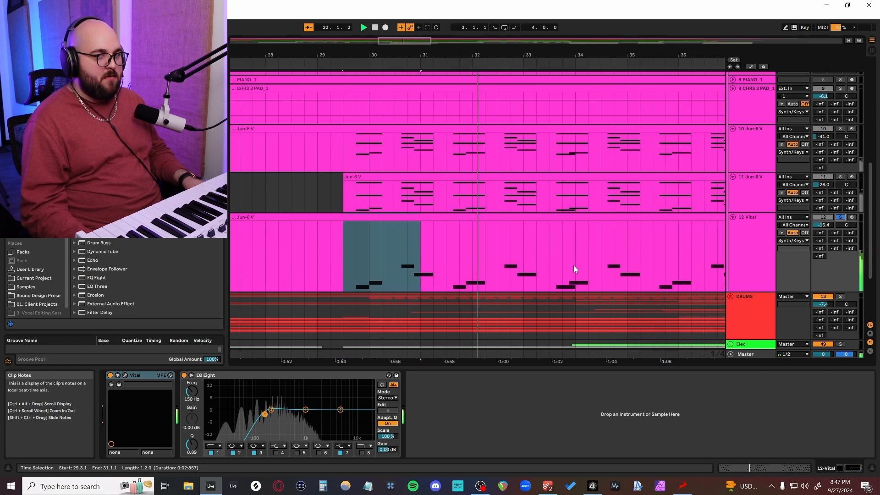
# Open the Vital synth on track 12, play its reese bass while viewing the voice and effects settings, and close it.
pyautogui.click(125, 375)
pyautogui.moveTo(497, 113); pyautogui.dragTo(501, 65)
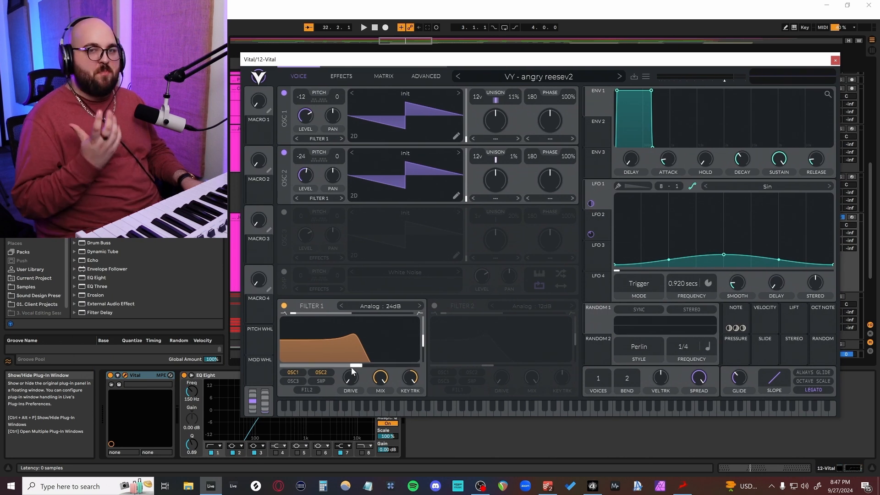
pyautogui.press('space')
pyautogui.press('space')
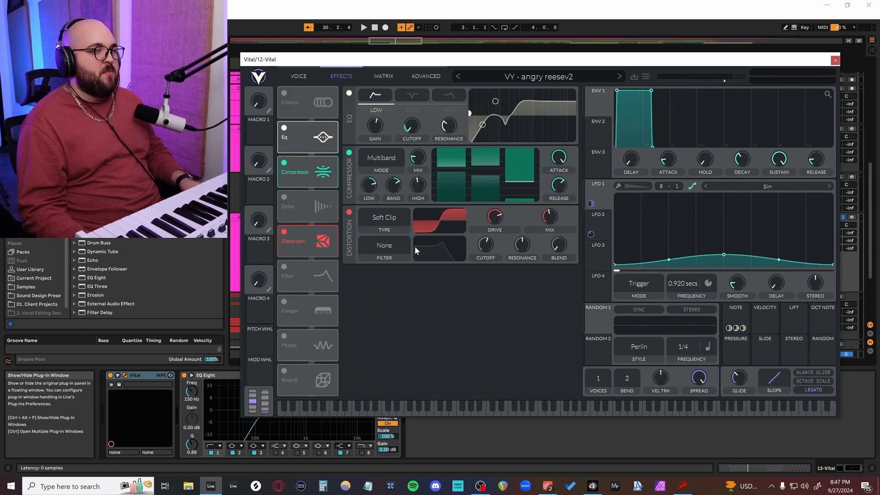
pyautogui.click(833, 61)
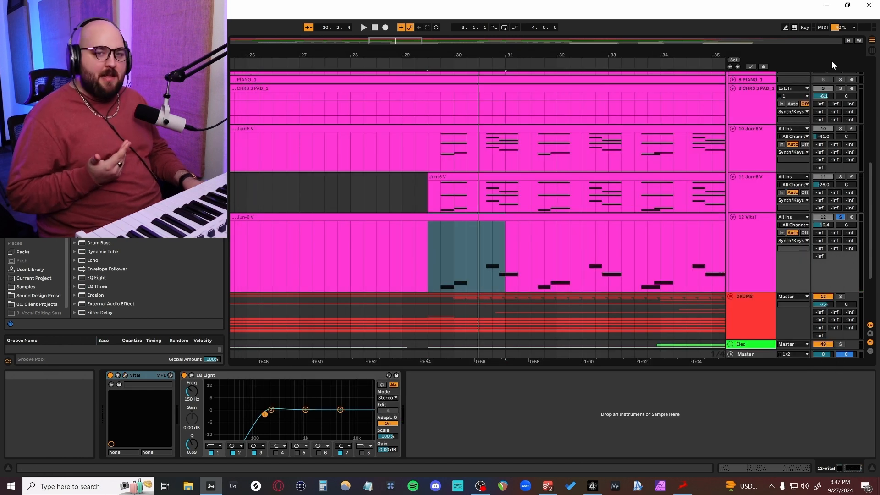
# Play the two Jun-6 V tracks and the Vital track soloed together from 29.3.1.
pyautogui.click(428, 282)
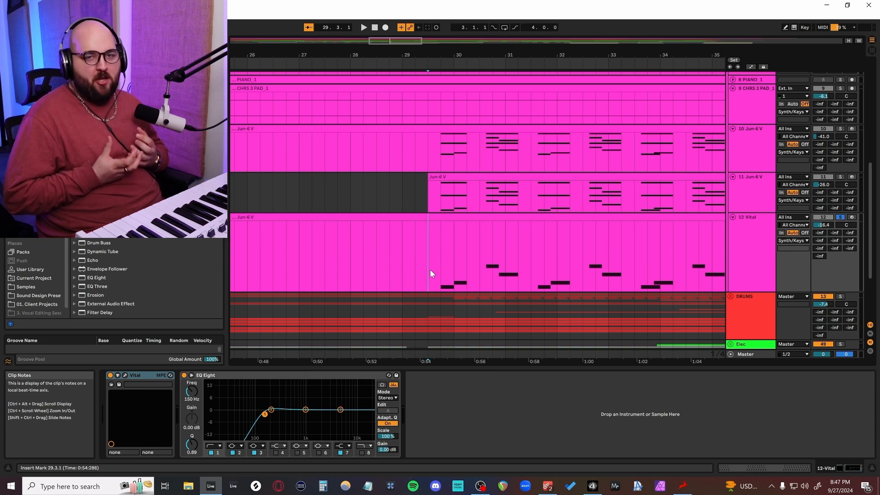
pyautogui.press('space')
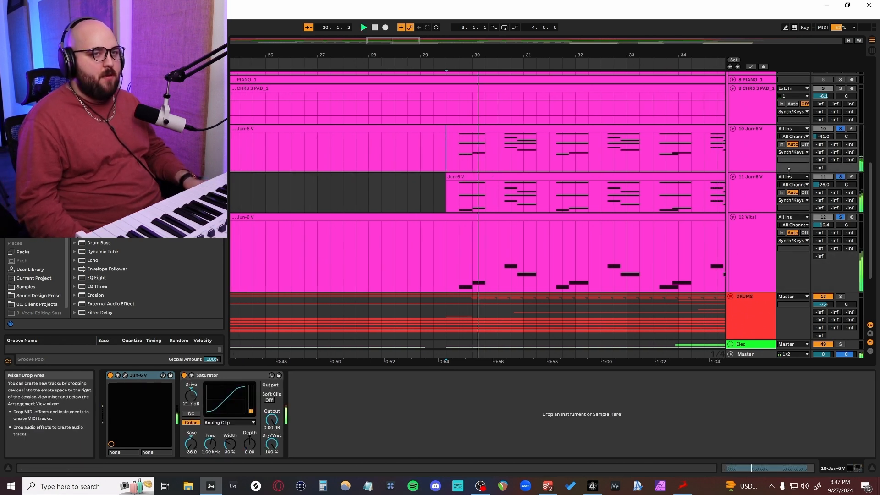
pyautogui.keyDown('shift'); pyautogui.click(811, 161); pyautogui.keyUp('shift')
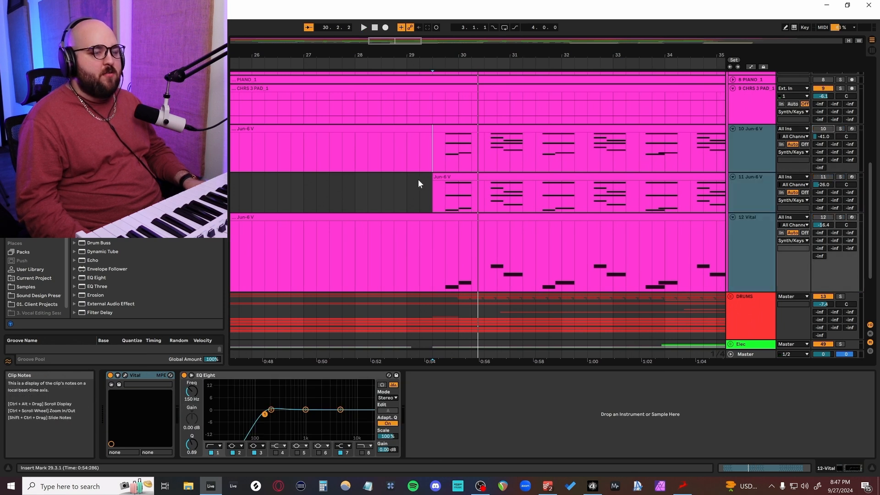
# Play the full mix from 29.2.1 with synth tracks 10, 11 and 12 unsoloed and deactivated.
pyautogui.press('space')
pyautogui.click(423, 186)
pyautogui.click(420, 163)
pyautogui.press('space')
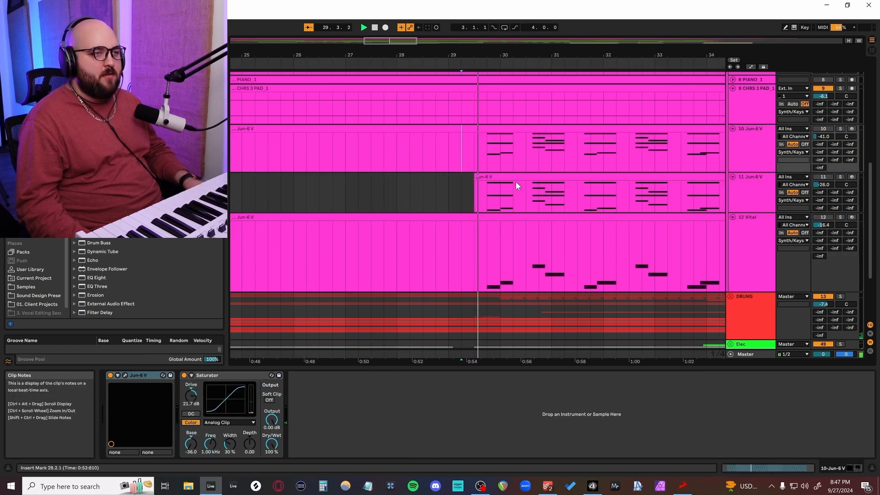
pyautogui.press('space')
# Reactivate synth tracks 10 to 12, play the full mix with them, and return to 29.3.1.
pyautogui.click(740, 266)
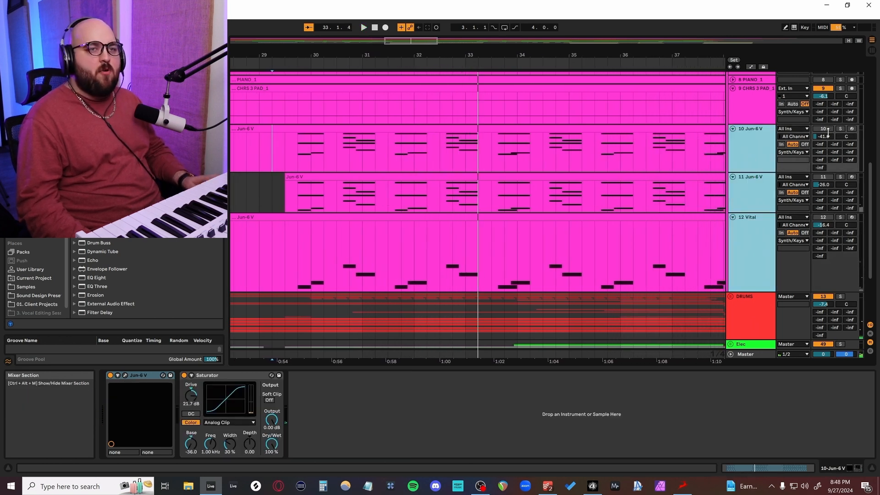
pyautogui.keyDown('shift'); pyautogui.click(737, 145); pyautogui.keyUp('shift')
pyautogui.press('space')
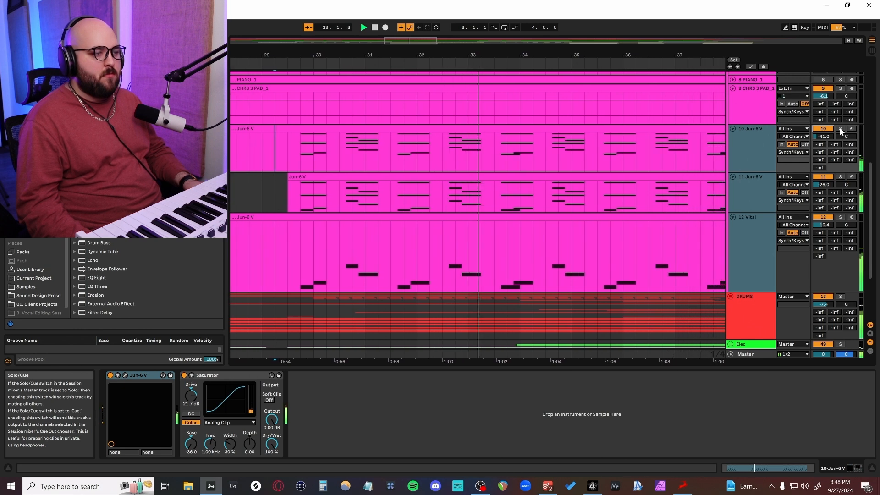
pyautogui.press('space')
pyautogui.click(434, 197)
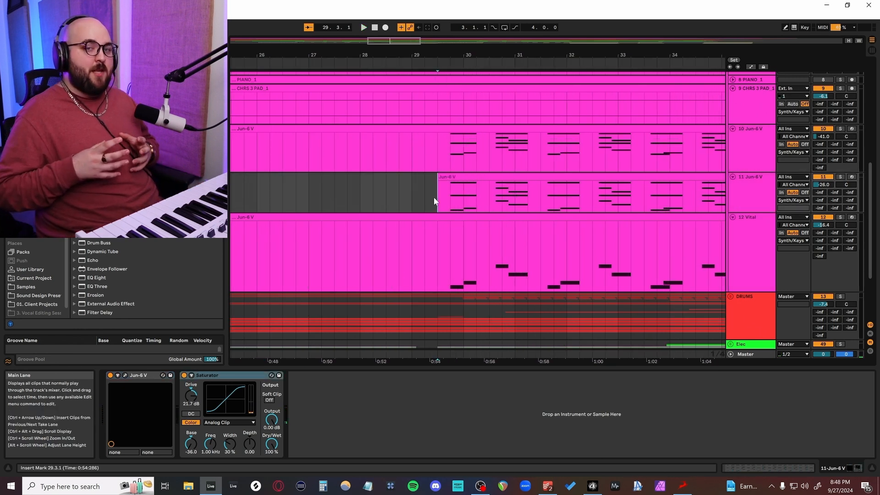
# Go to the Main vocal group, show its device chain and open the Decapitator plug-in.
pyautogui.scroll(-5, 553, 255)
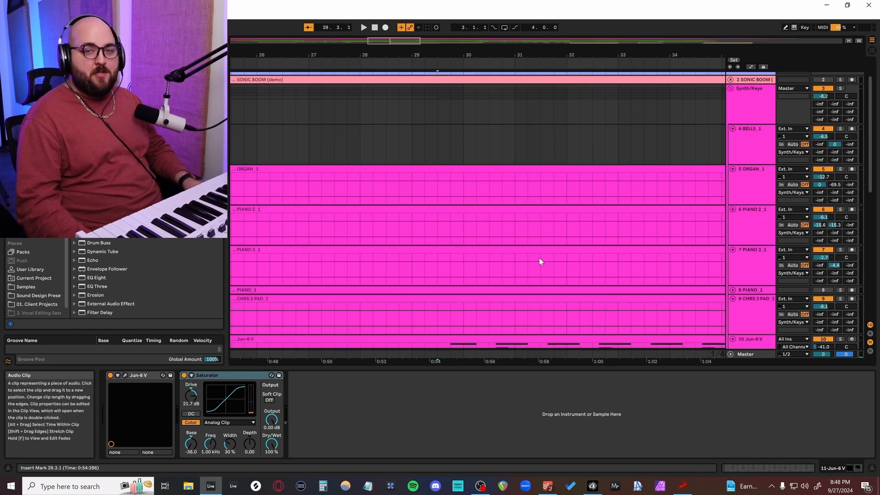
pyautogui.scroll(3, 524, 261)
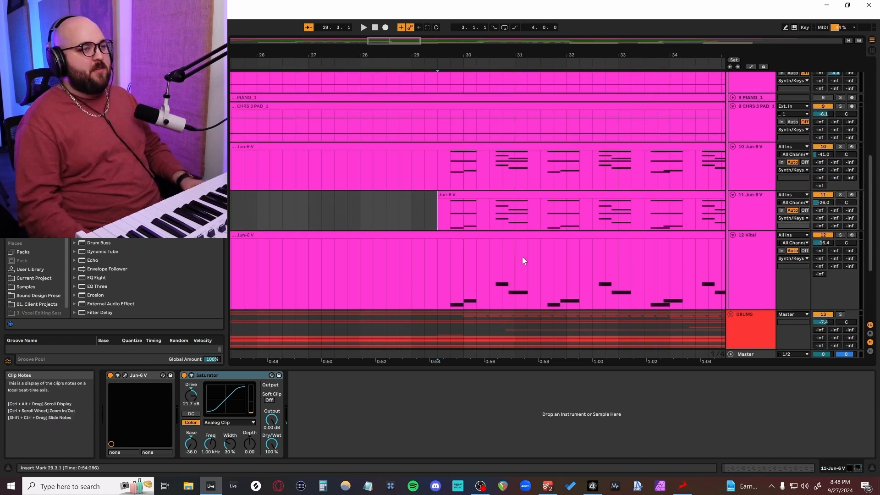
pyautogui.moveTo(437, 178); pyautogui.dragTo(601, 250)
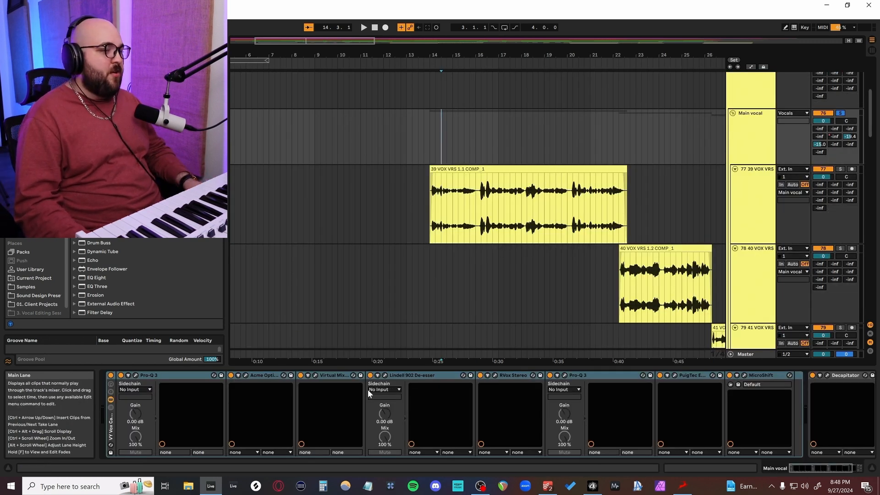
pyautogui.click(367, 390)
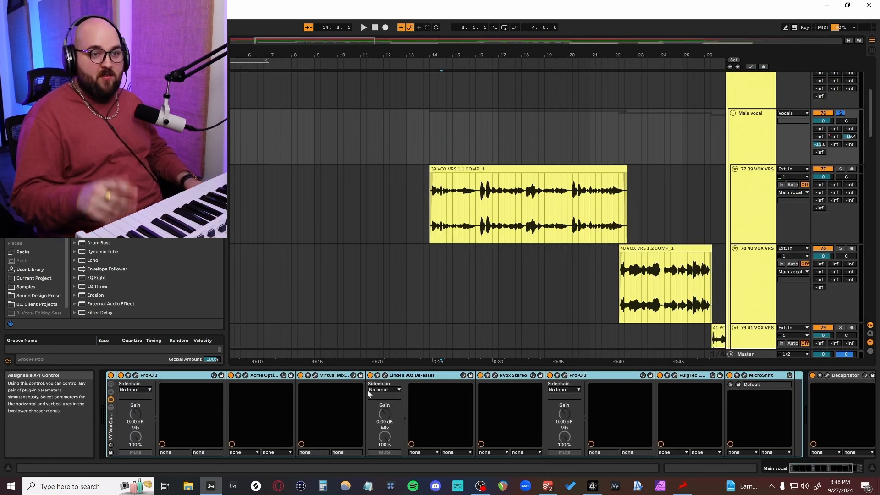
pyautogui.scroll(-3, 367, 389)
pyautogui.click(706, 377)
pyautogui.moveTo(431, 219)
pyautogui.mouseDown()
pyautogui.moveTo(416, 248)
pyautogui.moveTo(421, 217)
pyautogui.mouseUp()
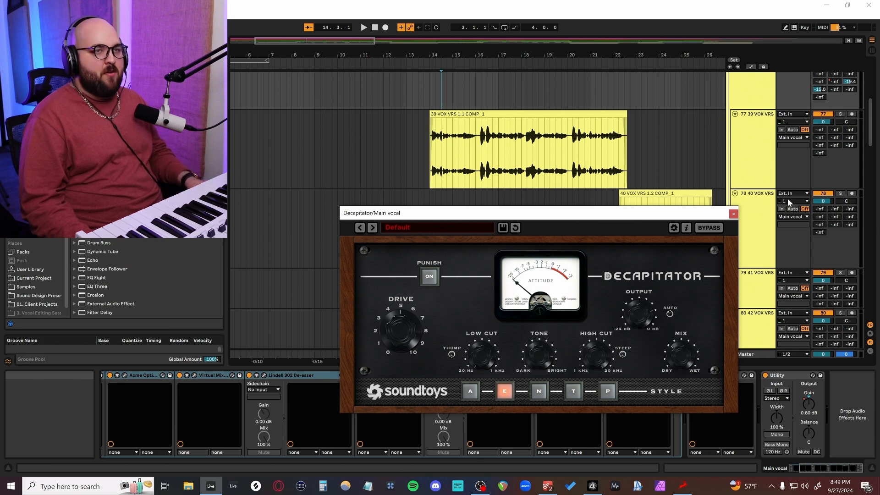
# Play the soloed Main vocal group from 28.1.1 into the chorus clip and show its Decapitator settings.
pyautogui.scroll(1, 786, 198)
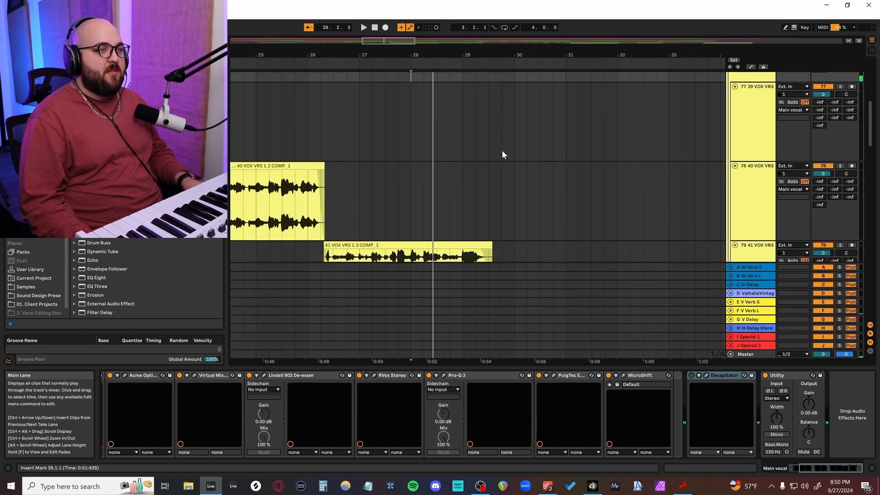
pyautogui.scroll(-2, 472, 96)
pyautogui.scroll(-5, 499, 164)
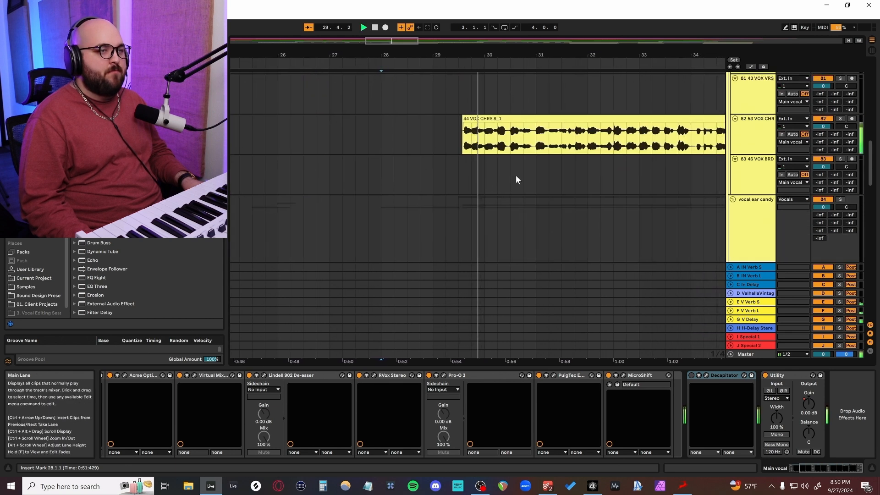
pyautogui.scroll(2, 547, 217)
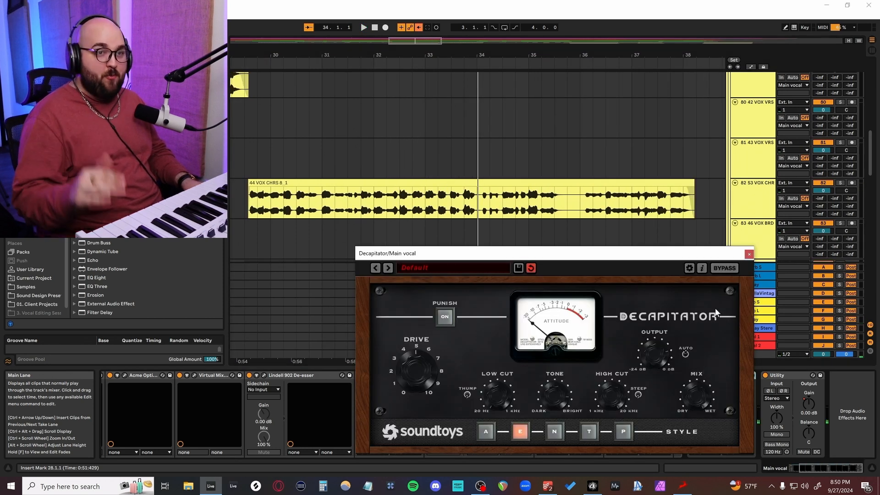
pyautogui.press('space')
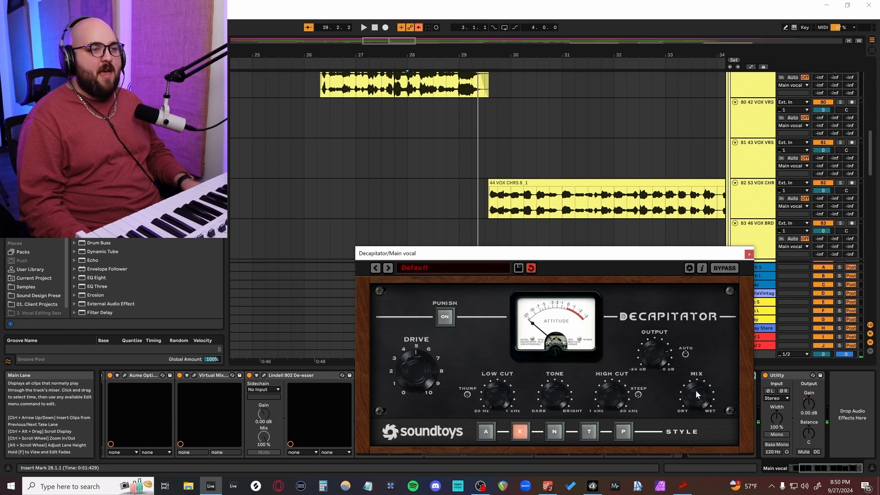
# Play the Main vocal's chorus clip with the Decapitator window open, and close the plug-in.
pyautogui.press('space')
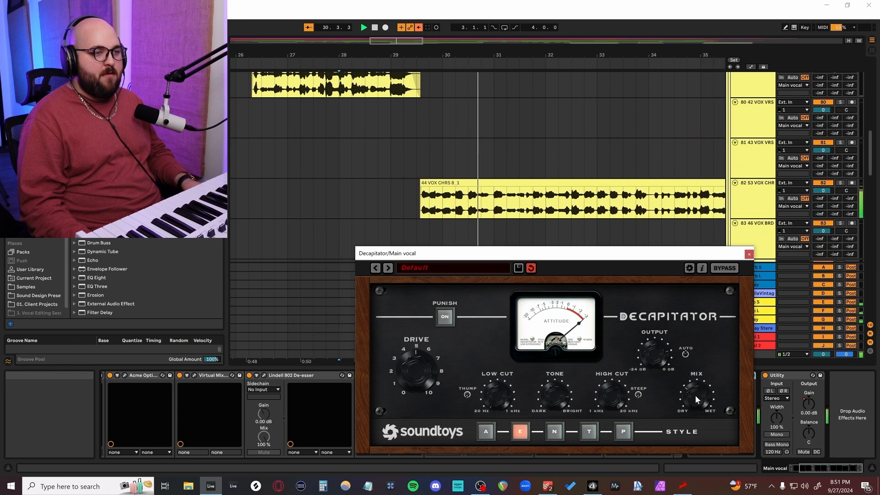
pyautogui.moveTo(665, 255); pyautogui.dragTo(659, 206)
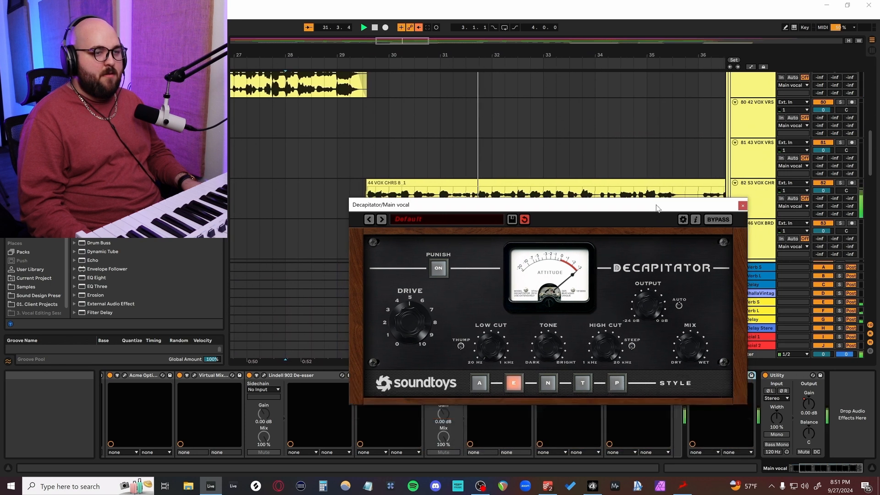
pyautogui.click(743, 206)
# Examine the vocal ear candy group's tracks and clips, from the upper vocal tracks down to Format Hi, Format Low and dub.
pyautogui.scroll(5, 696, 164)
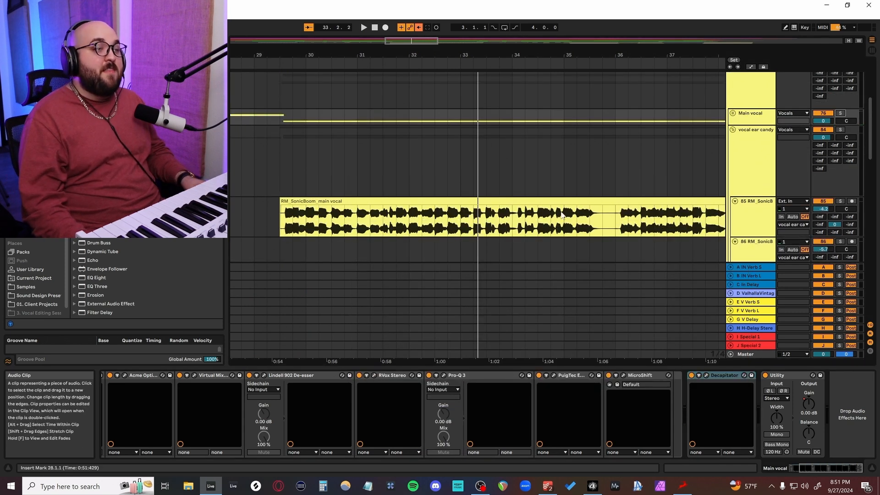
pyautogui.scroll(-4, 553, 223)
pyautogui.scroll(-4, 410, 210)
pyautogui.hscroll(-10, 411, 210)
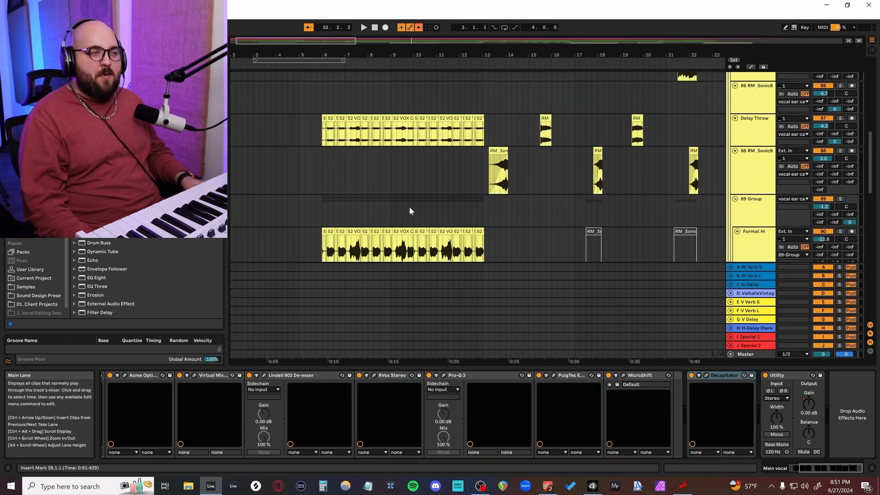
pyautogui.scroll(3, 409, 207)
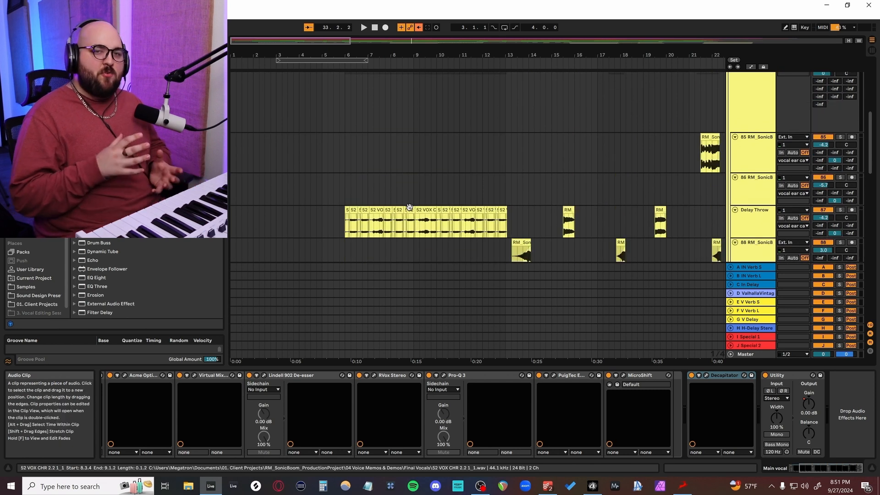
pyautogui.scroll(5, 409, 207)
pyautogui.hscroll(10, 409, 207)
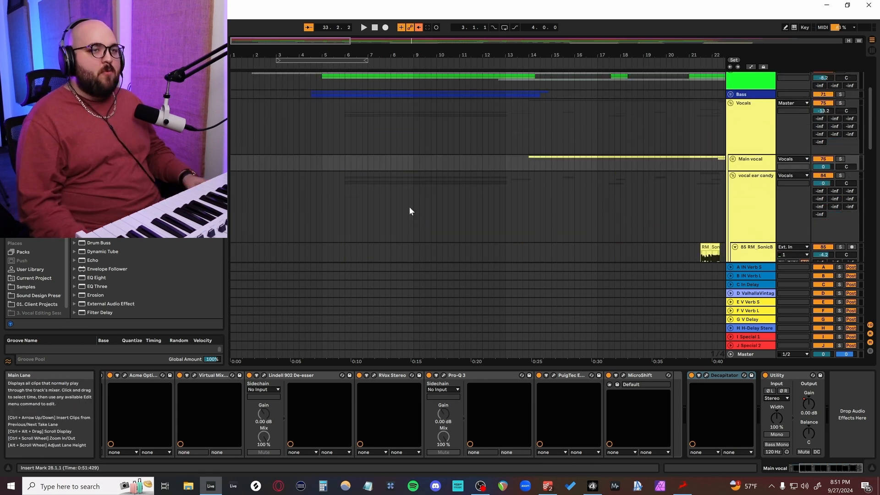
pyautogui.scroll(-3, 736, 191)
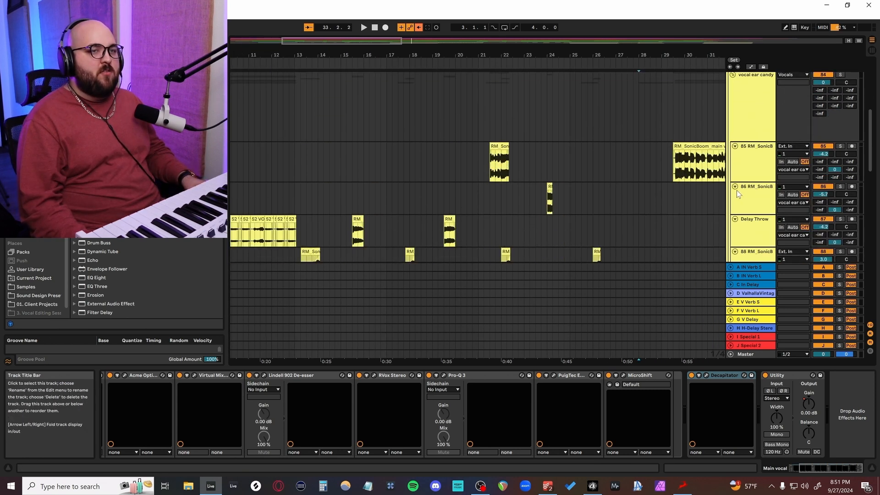
pyautogui.press('w')
pyautogui.scroll(2, 753, 179)
pyautogui.scroll(-8, 754, 179)
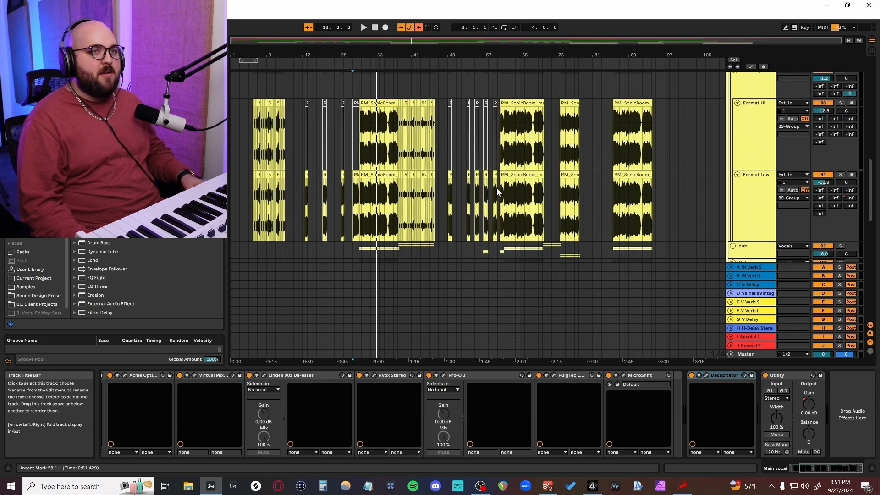
pyautogui.scroll(-5, 497, 191)
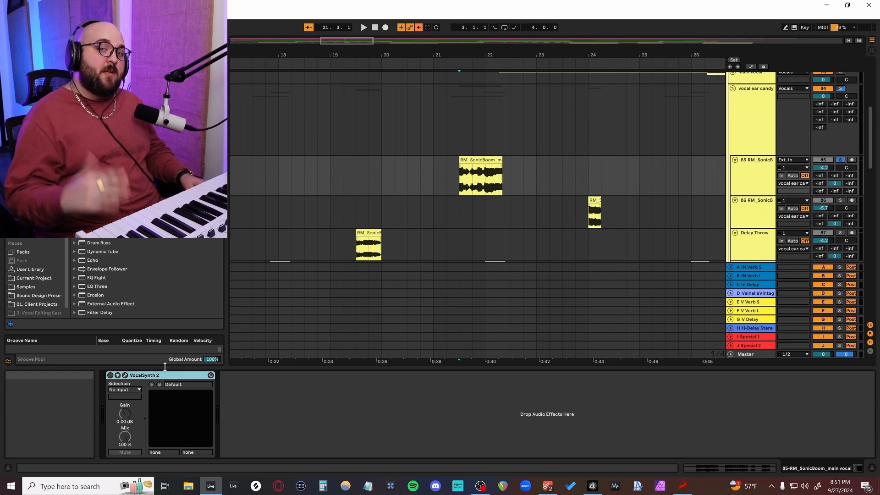
# Play the soloed ear candy track 85 and place the insert marker at 12.4.1 in its lane.
pyautogui.scroll(5, 448, 175)
pyautogui.click(825, 268)
pyautogui.press('space')
pyautogui.scroll(-3, 706, 159)
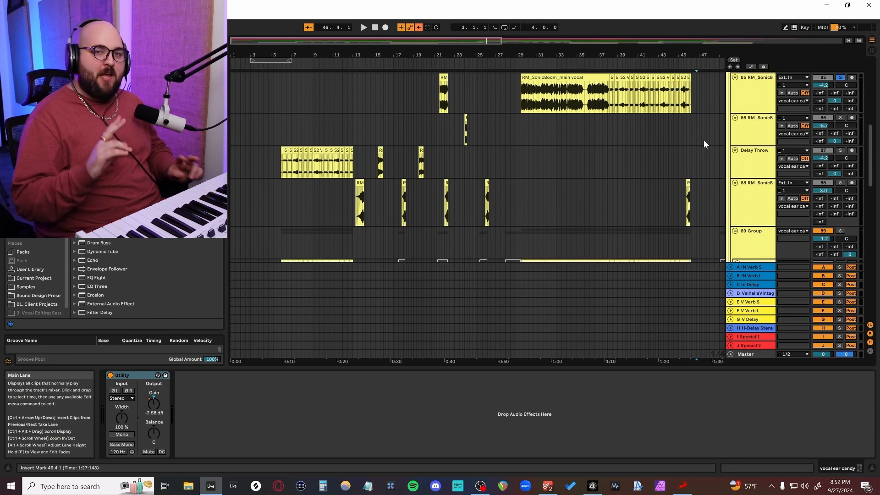
pyautogui.moveTo(706, 93); pyautogui.dragTo(281, 102)
pyautogui.click(346, 103)
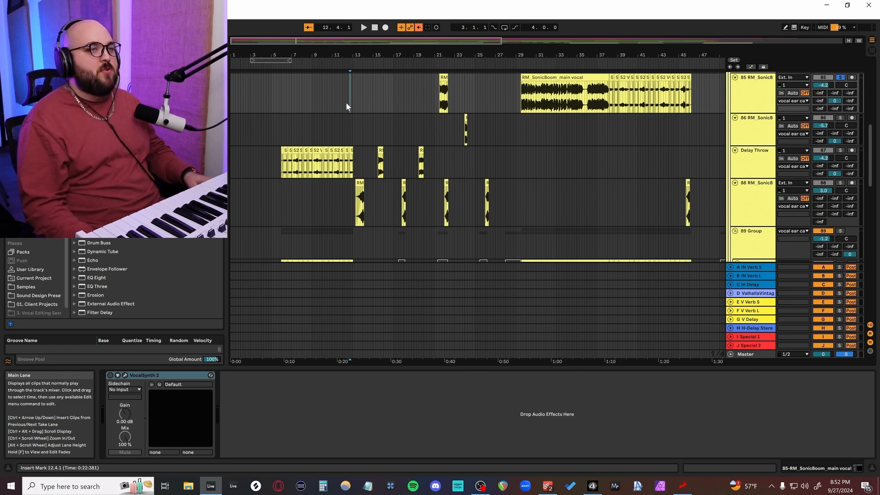
# Fold and unfold 89 Group, and hide the In/Out section, the return tracks and the device view.
pyautogui.scroll(3, 426, 165)
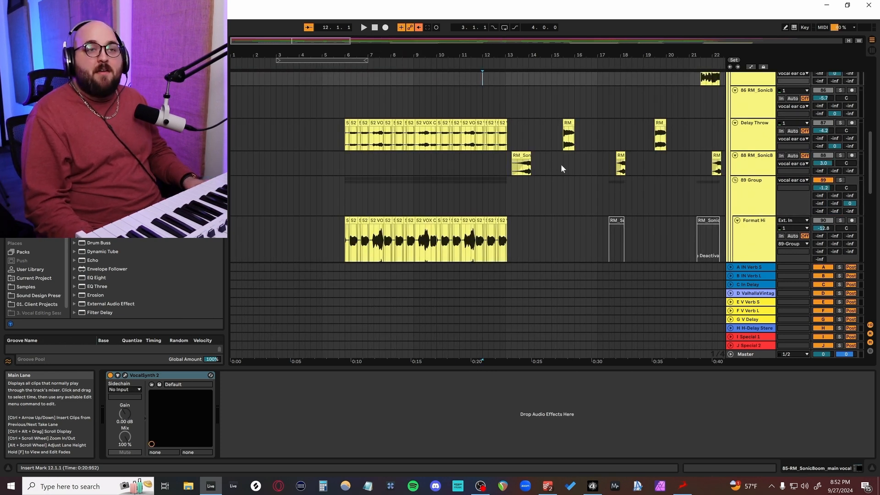
pyautogui.click(734, 182)
pyautogui.scroll(2, 593, 212)
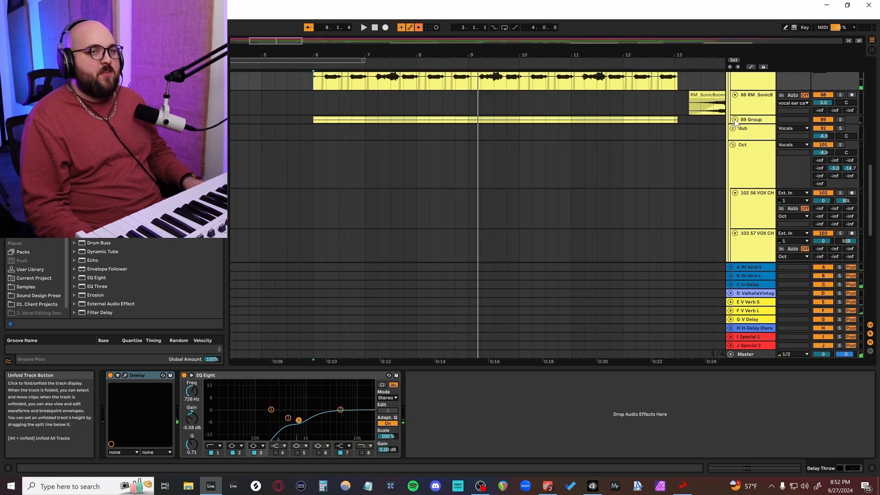
pyautogui.click(735, 119)
pyautogui.click(870, 342)
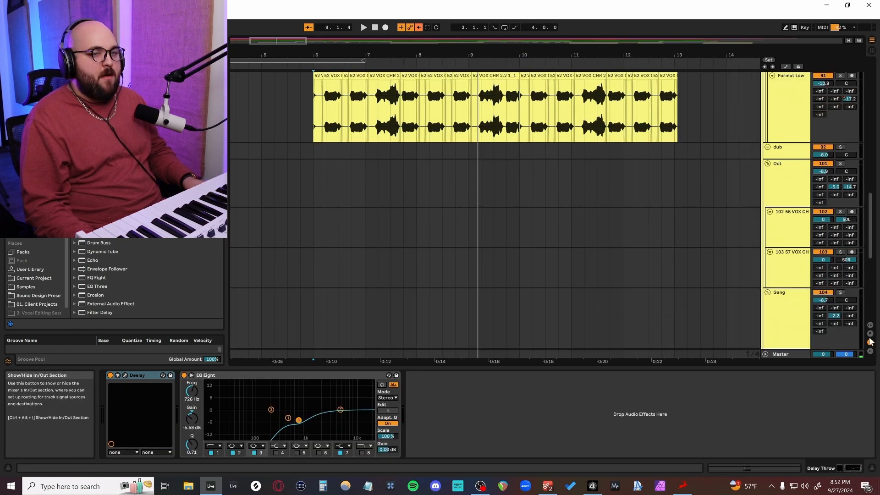
pyautogui.click(872, 469)
pyautogui.scroll(6, 605, 371)
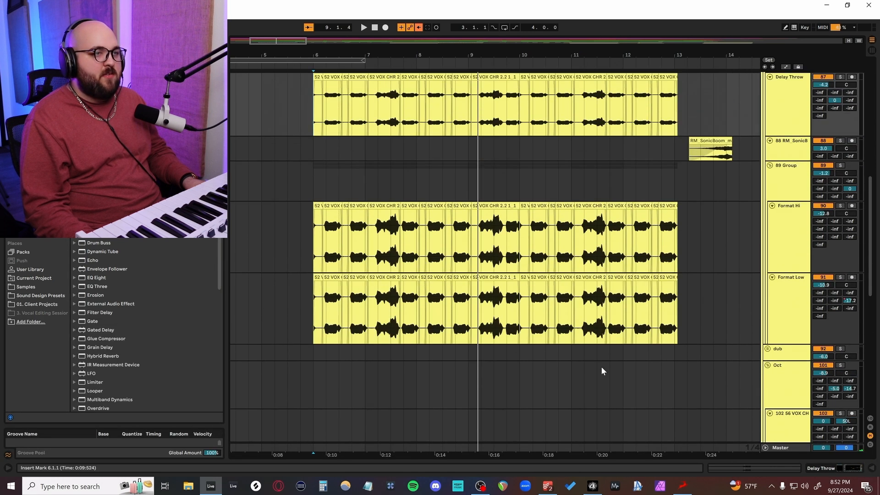
# Play the vocal ear candy layers from 6.1.1 and select 89 Group.
pyautogui.click(316, 224)
pyautogui.press('space')
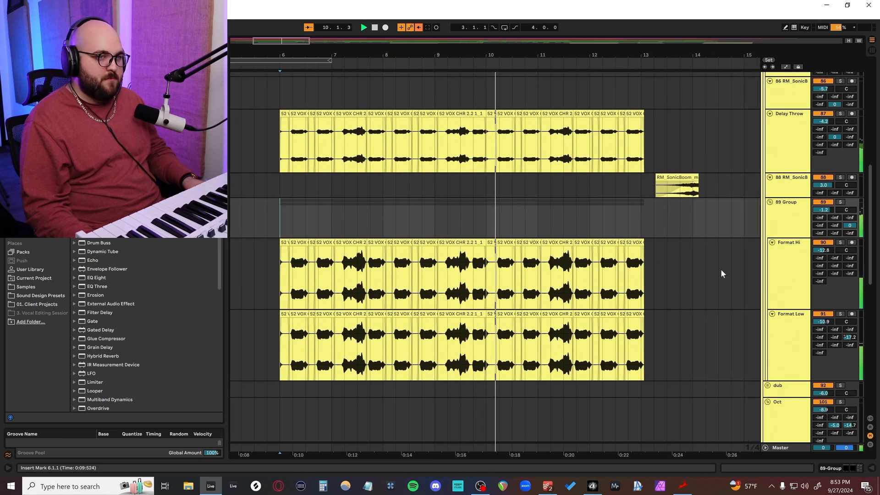
pyautogui.press('space')
pyautogui.click(783, 226)
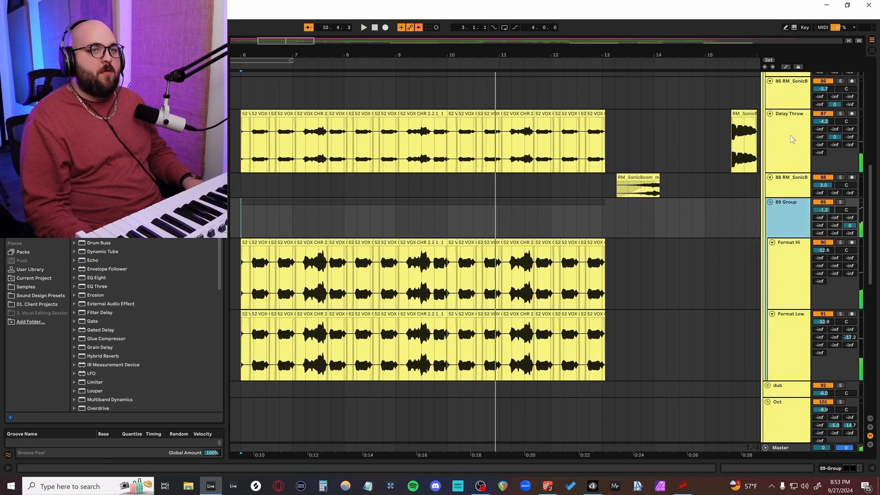
# Solo the Delay Throw track, play its opening chopped vocal clips and select the range 5.4.1 to 8.4.1.
pyautogui.click(795, 139)
pyautogui.press('s')
pyautogui.hscroll(-5, 674, 174)
pyautogui.scroll(3, 541, 162)
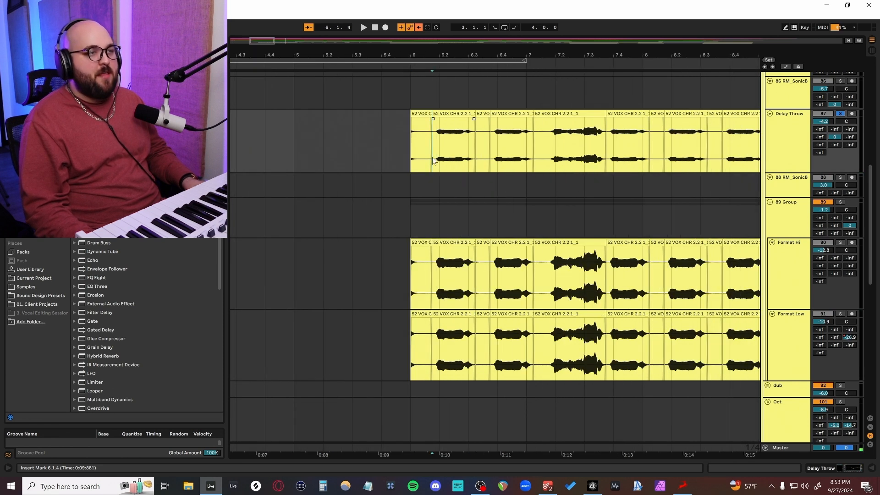
pyautogui.press('space')
pyautogui.moveTo(426, 144); pyautogui.dragTo(706, 148)
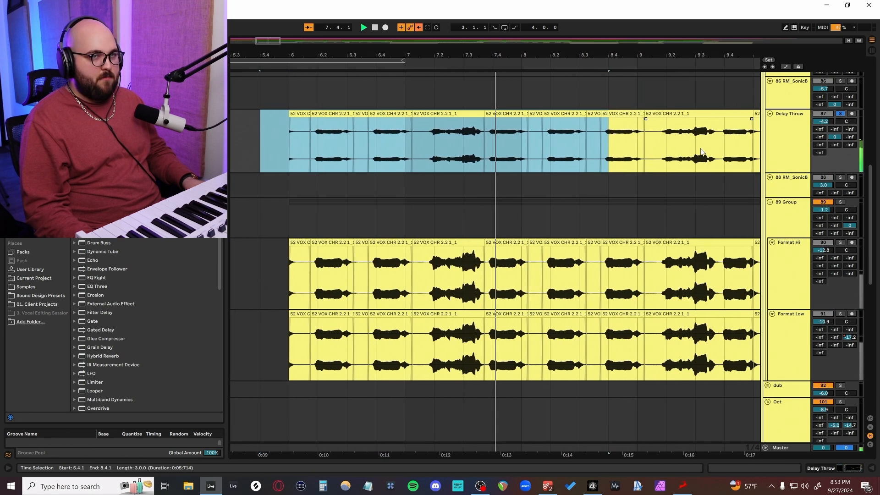
# Show the Delay Throw track's devices, open its Deelay plug-in to view the settings, and close it.
pyautogui.doubleClick(794, 138)
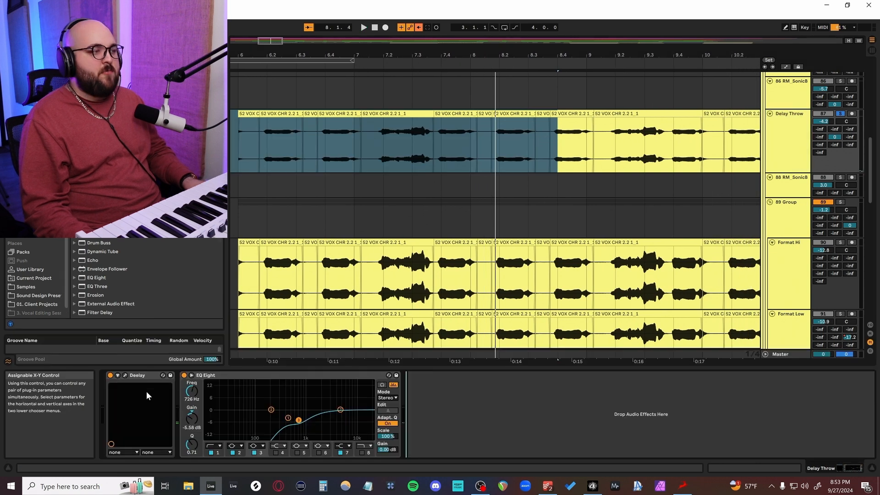
pyautogui.click(125, 375)
pyautogui.moveTo(413, 158); pyautogui.dragTo(455, 170)
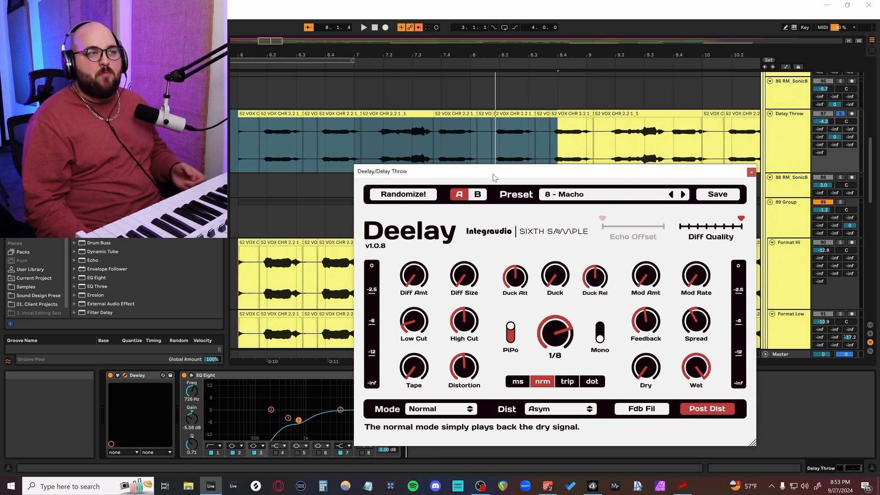
pyautogui.click(752, 172)
# Select and solo 89 Group, and play its Format Hi and Format Low layers from 6.1.1.
pyautogui.hscroll(-4, 417, 160)
pyautogui.click(449, 161)
pyautogui.scroll(-2, 642, 161)
pyautogui.click(790, 160)
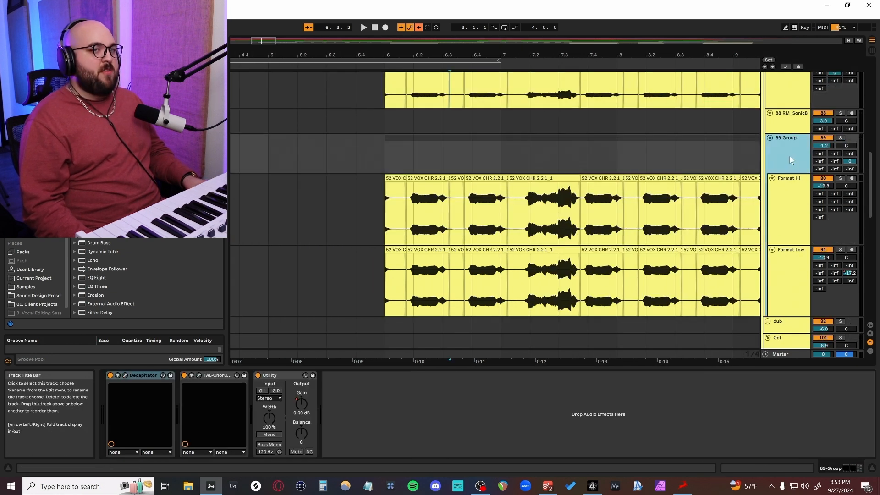
pyautogui.scroll(-1, 537, 309)
pyautogui.hscroll(3, 535, 305)
pyautogui.click(841, 130)
pyautogui.click(302, 211)
pyautogui.press('space')
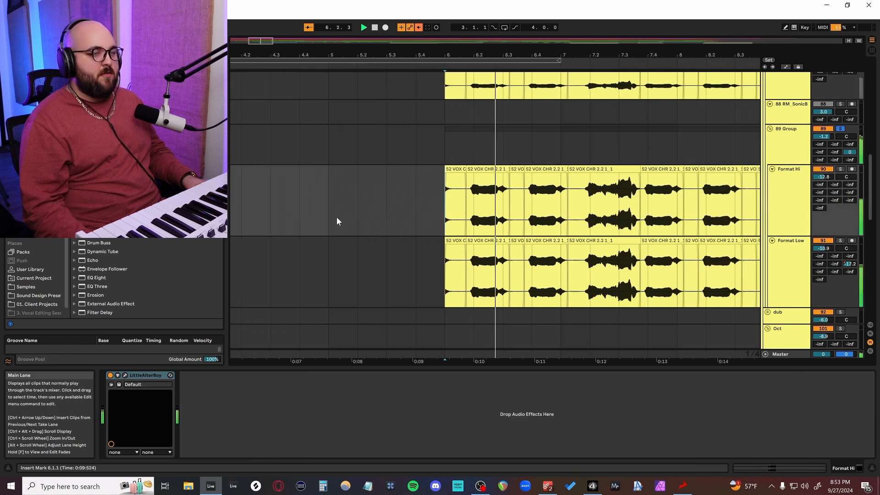
pyautogui.scroll(-1, 336, 221)
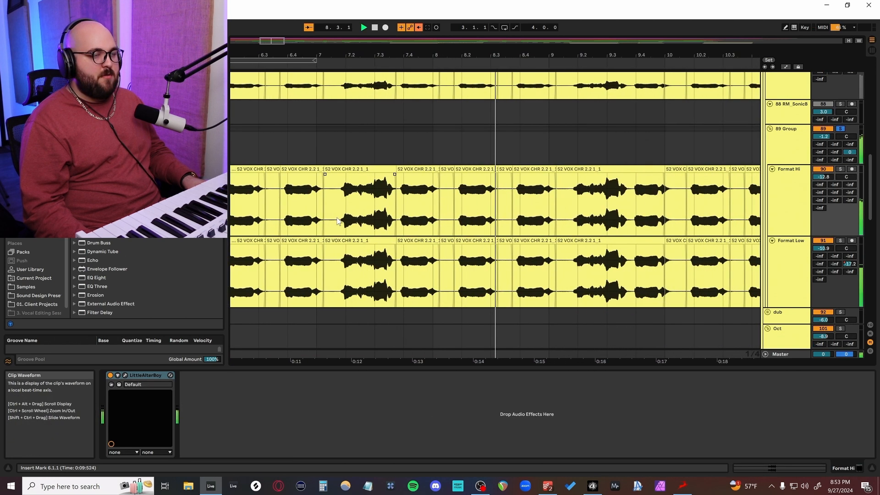
pyautogui.scroll(-1, 339, 221)
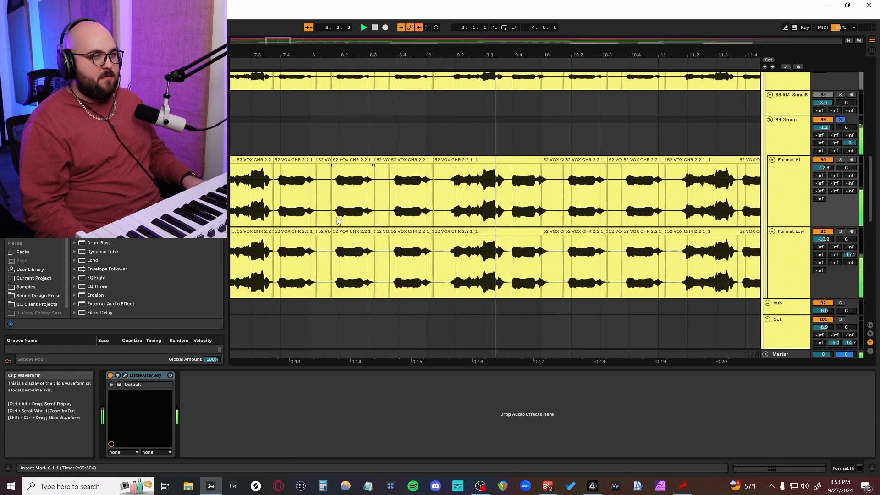
pyautogui.press('space')
# Solo the Format Hi track and deactivate the Decapitator and TAL-Chorus devices on 89 Group.
pyautogui.click(840, 160)
pyautogui.click(840, 160)
pyautogui.click(788, 120)
pyautogui.click(218, 378)
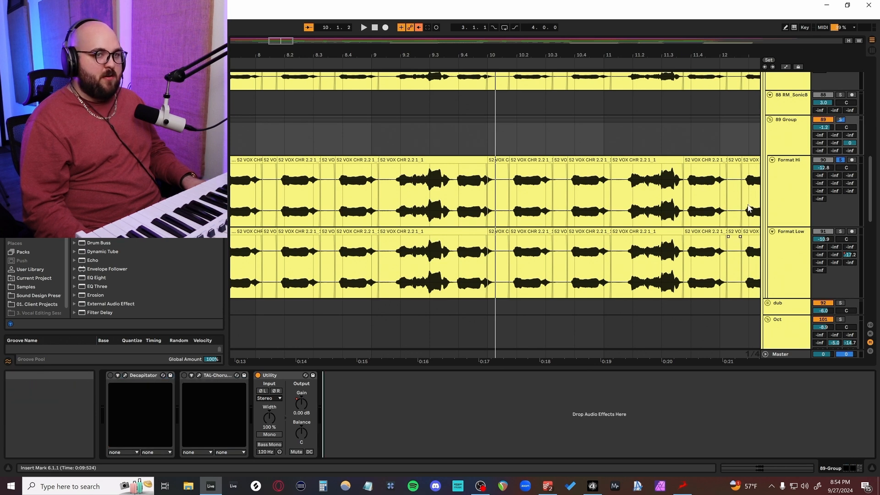
# Open Format Hi's LittleAlterBoy plug-in to show its pitch and formant settings, and play the range 6.1.1 to 8.1.1.
pyautogui.click(785, 197)
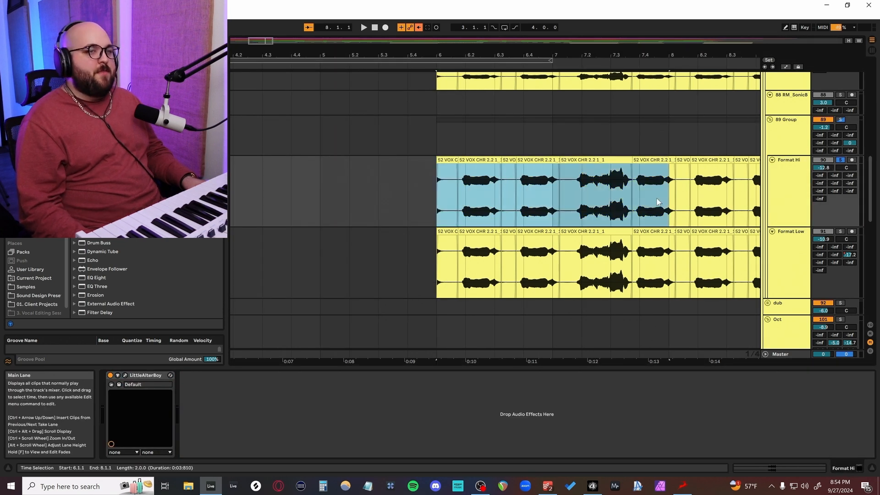
pyautogui.click(125, 375)
pyautogui.moveTo(175, 48); pyautogui.dragTo(513, 280)
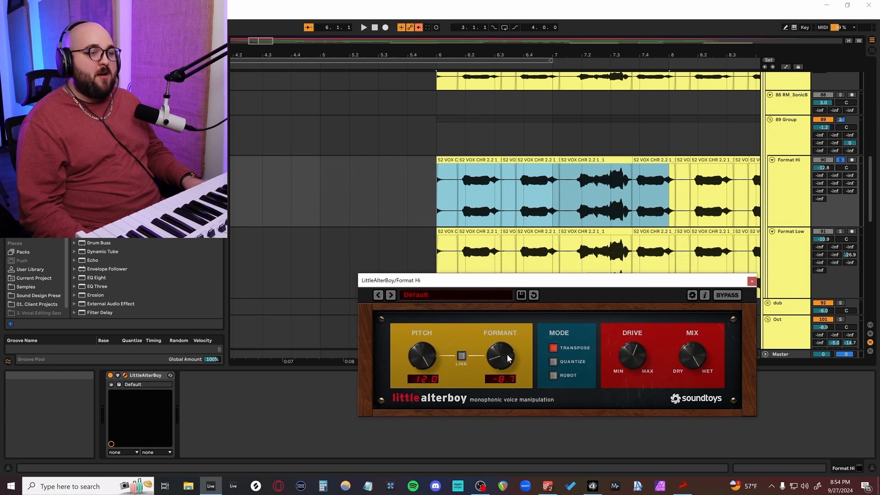
pyautogui.press('space')
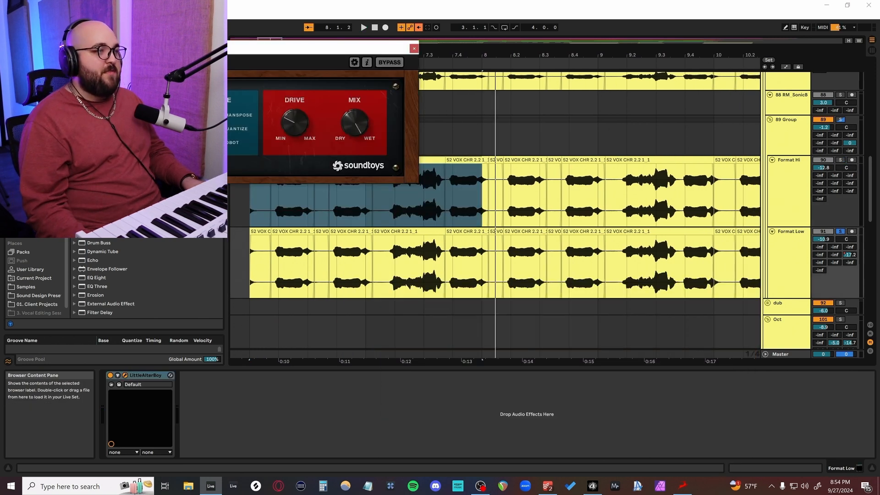
# Show Format Low's LittleAlterBoy settings, play the soloed track from 6.1.1 and close the plug-in.
pyautogui.moveTo(180, 48); pyautogui.dragTo(530, 234)
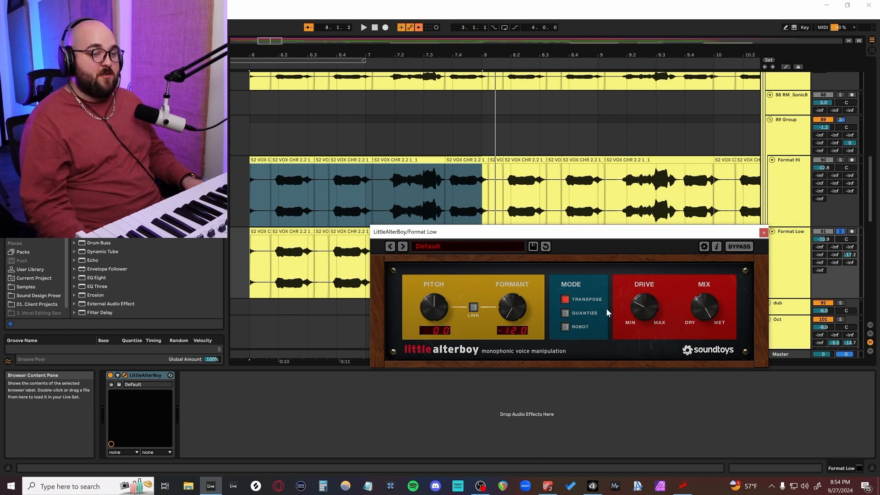
pyautogui.click(640, 310)
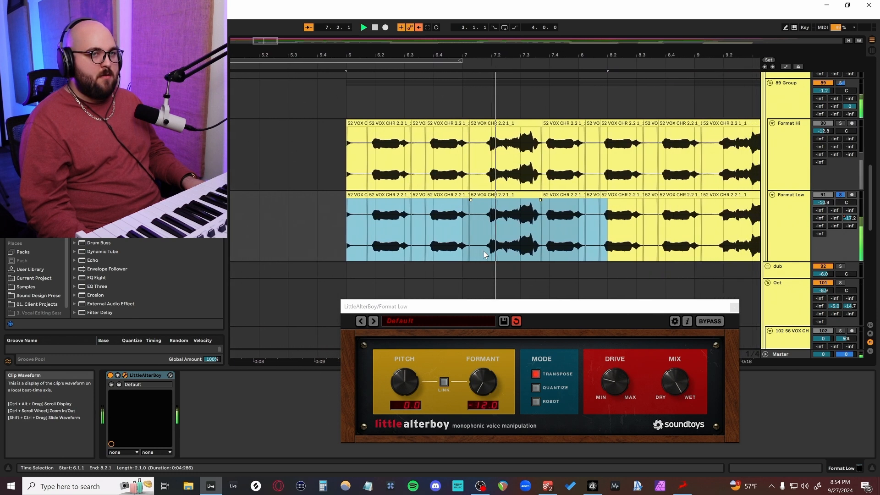
pyautogui.press('space')
pyautogui.click(735, 307)
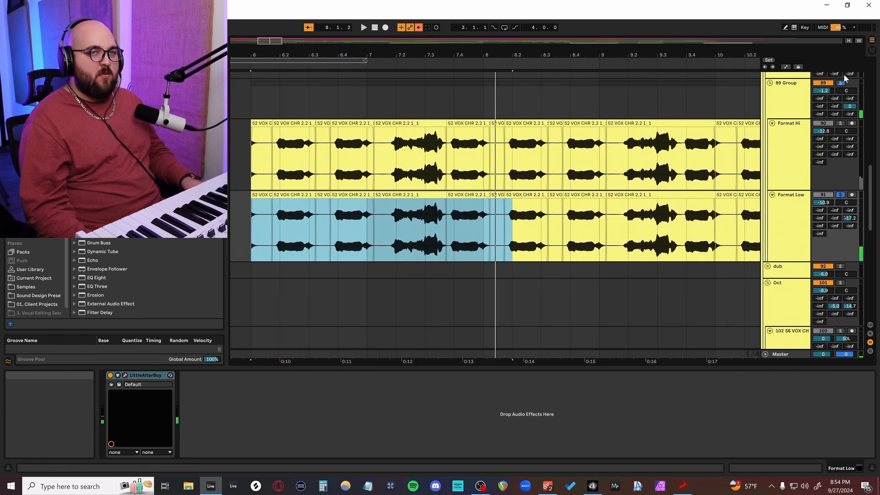
# Unsolo Format Low, play both format tracks together from 6.1.1 with 89 Group soloed, and show the group's devices.
pyautogui.click(842, 85)
pyautogui.keyDown('shift'); pyautogui.click(635, 172); pyautogui.keyUp('shift')
pyautogui.press('space')
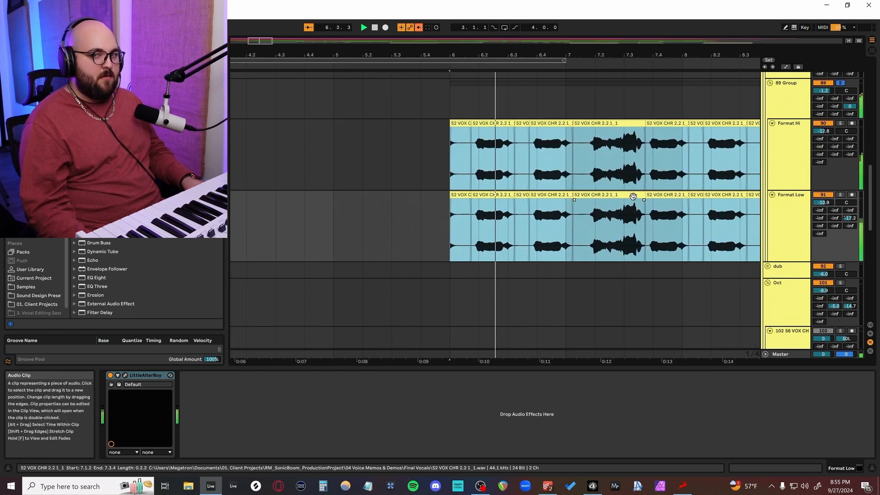
pyautogui.scroll(2, 664, 193)
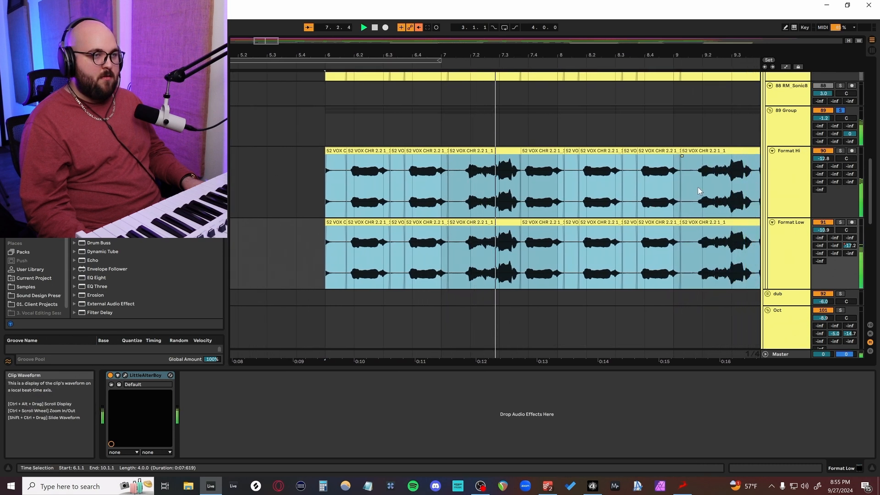
pyautogui.click(791, 131)
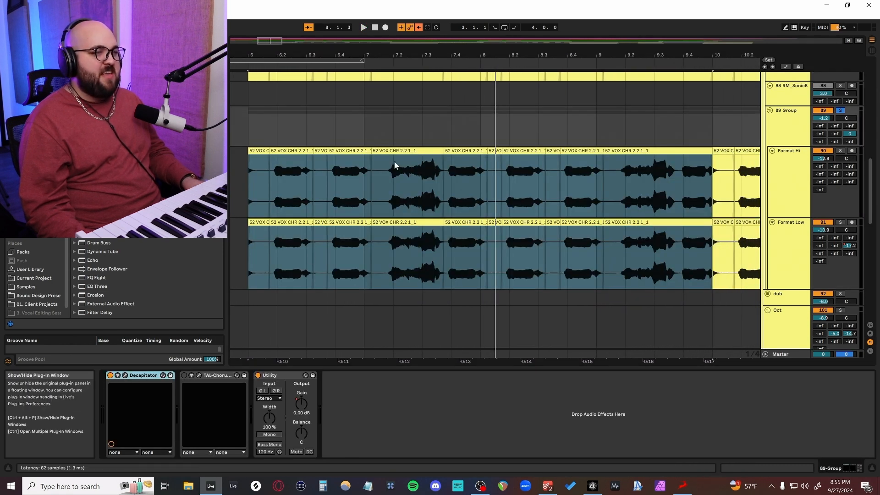
# Show Decapitator on 89 Group during playback and close it, activate TAL-Chorus-LX with its window open, and play the group again.
pyautogui.moveTo(2, 206); pyautogui.dragTo(531, 259)
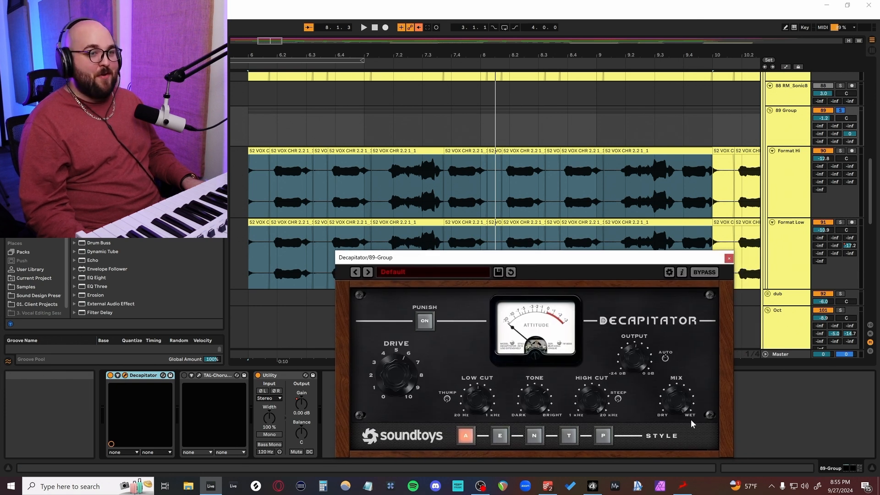
pyautogui.press('space')
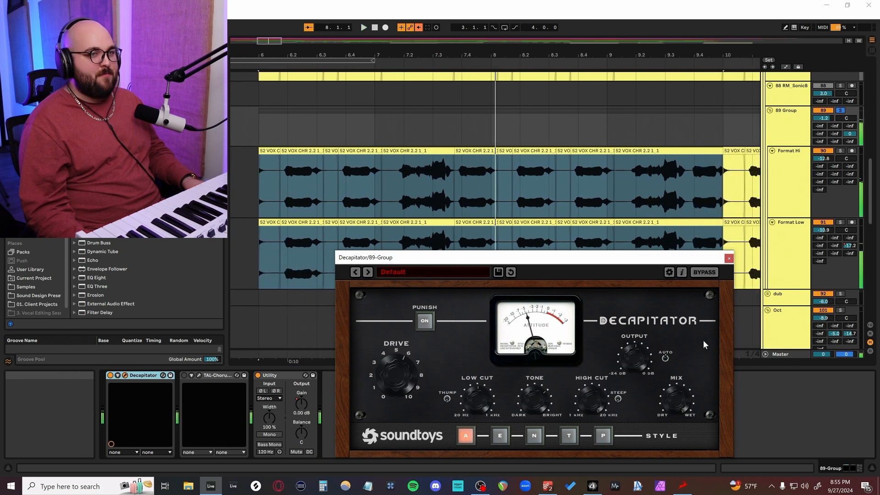
pyautogui.hotkey('ctrl', 'alt', 'p')
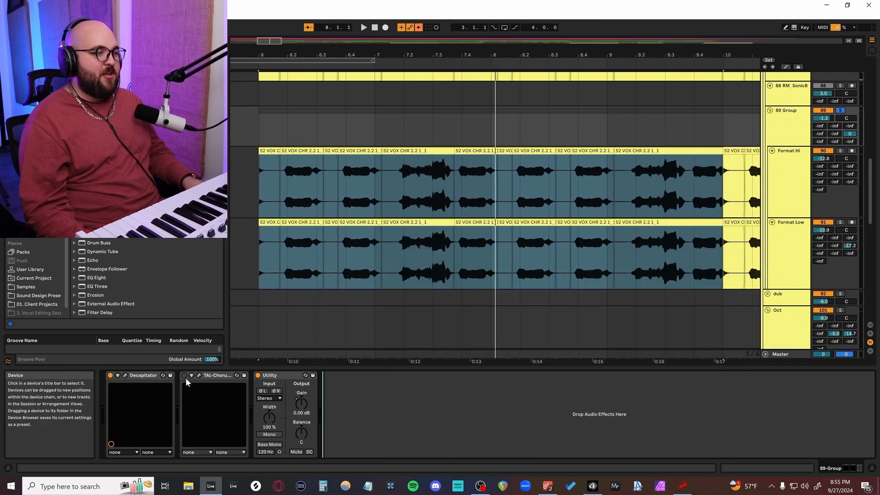
pyautogui.click(199, 376)
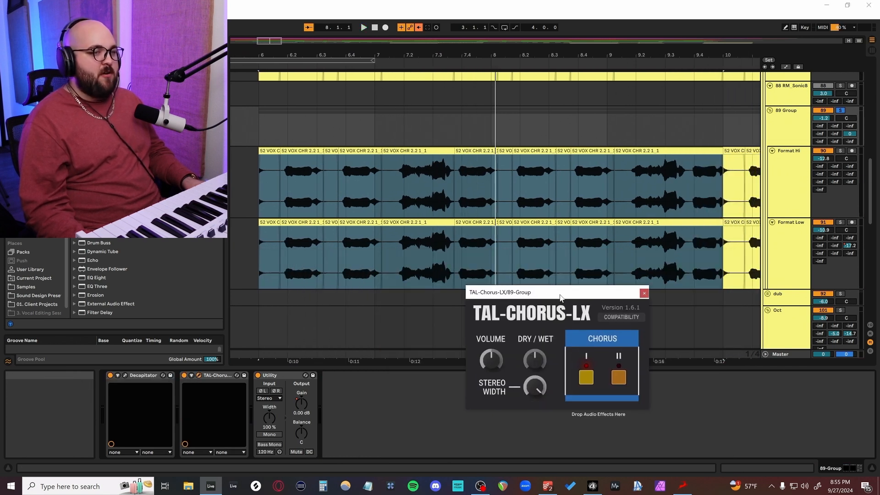
pyautogui.press('space')
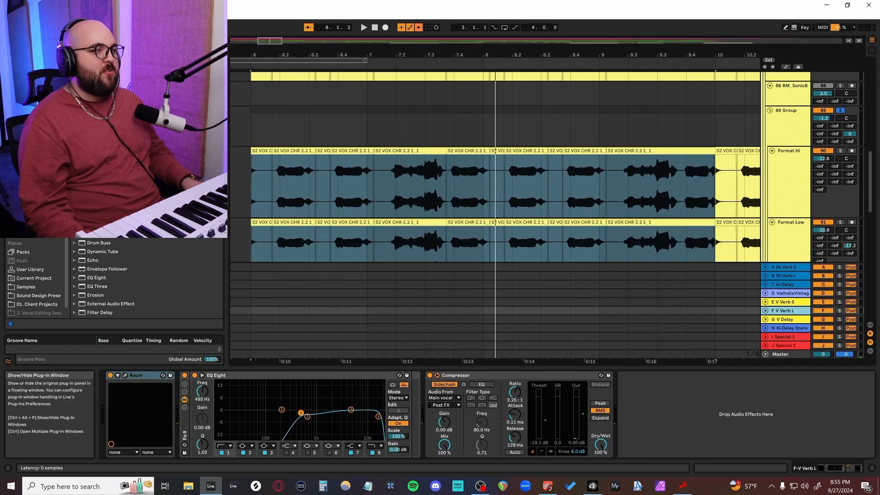
# Show the Raum reverb settings on the F V Verb L return, play the format tracks through it and close the plug-in.
pyautogui.click(124, 375)
pyautogui.moveTo(488, 7); pyautogui.dragTo(526, 260)
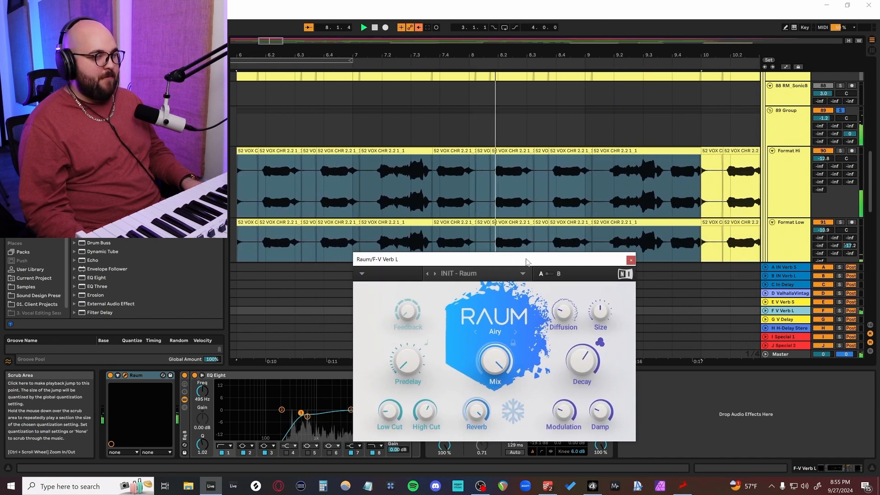
pyautogui.press('space')
pyautogui.click(631, 261)
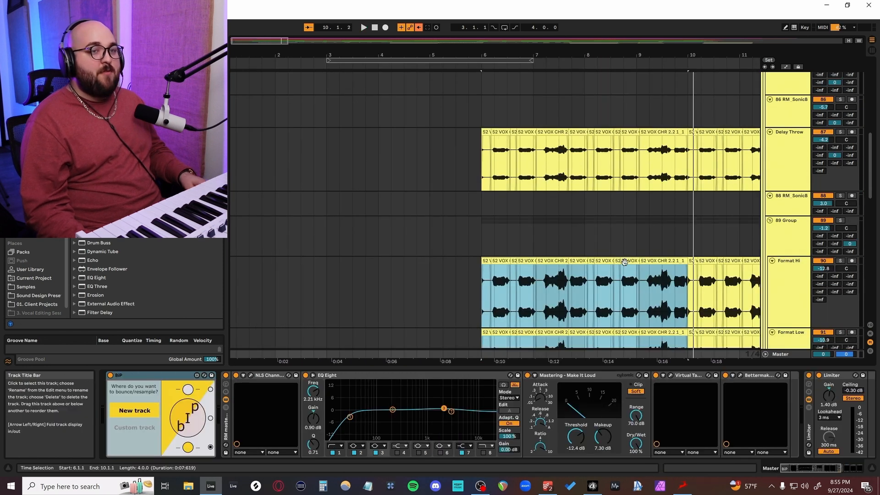
# Play the arrangement from 5.4.1 with 89 Group unsoloed to hear the Format Hi and Format Low layers in context.
pyautogui.scroll(-5, 586, 278)
pyautogui.scroll(5, 586, 277)
pyautogui.click(465, 286)
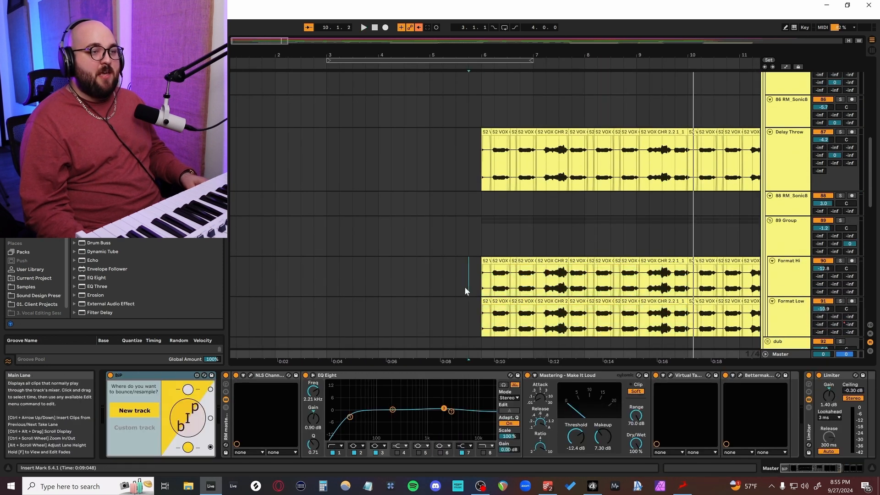
pyautogui.press('space')
pyautogui.scroll(-2, 461, 283)
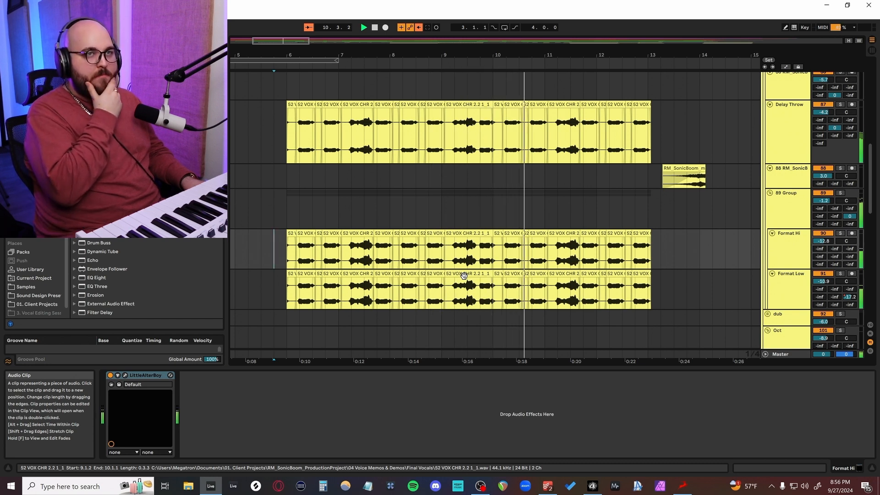
# Enlarge track 88, solo it and play its reversed main vocal clip from 13.1.1.
pyautogui.moveTo(792, 189); pyautogui.dragTo(792, 211)
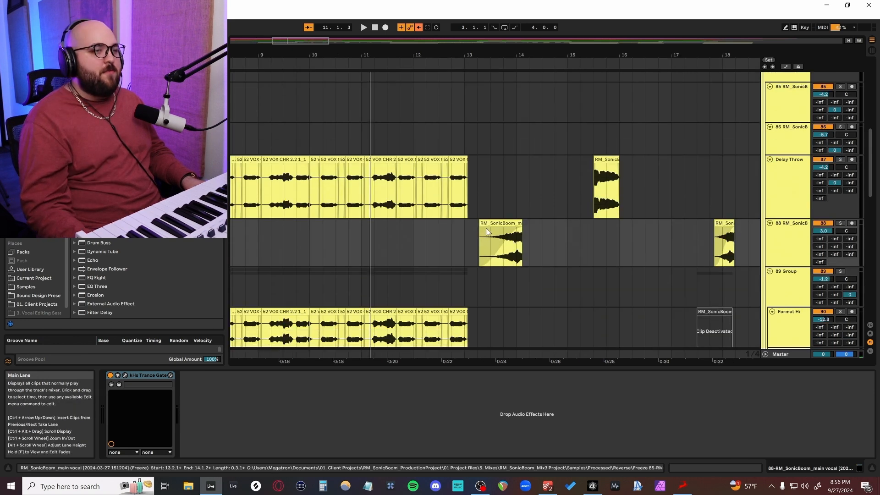
pyautogui.click(455, 240)
pyautogui.scroll(1, 479, 248)
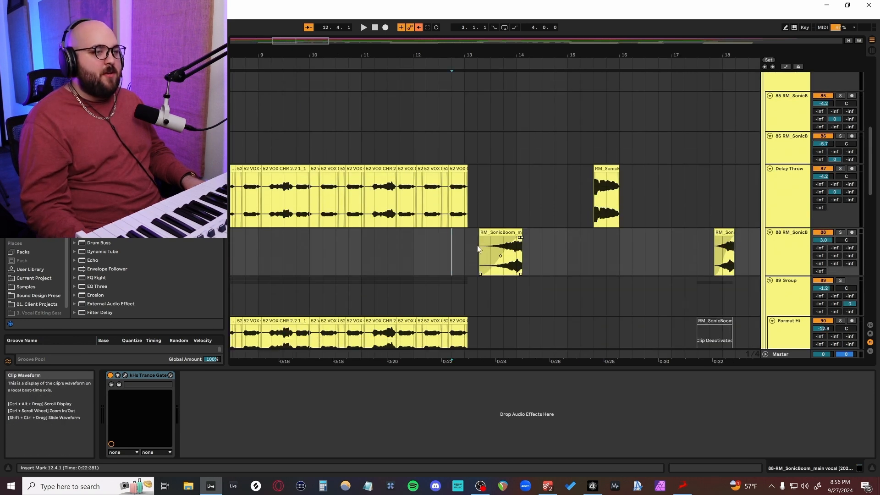
pyautogui.scroll(3, 470, 248)
pyautogui.click(457, 246)
pyautogui.scroll(-1, 470, 248)
pyautogui.click(840, 223)
pyautogui.press('space')
pyautogui.scroll(-2, 511, 233)
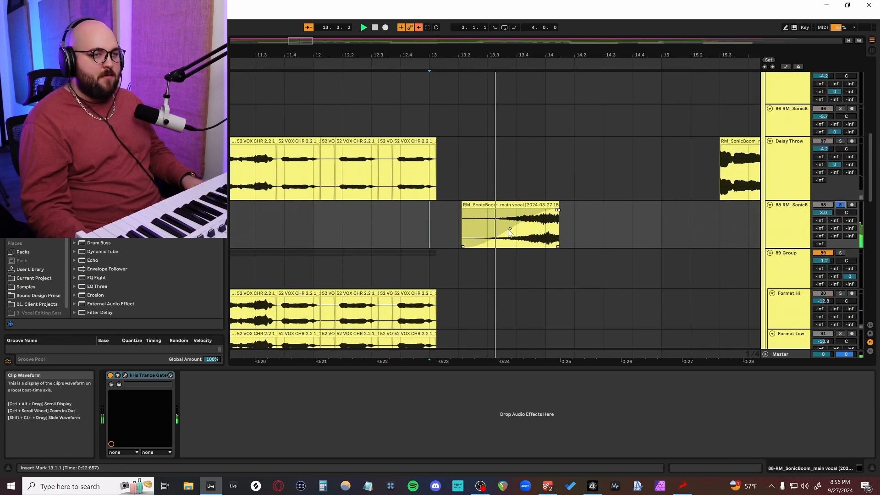
pyautogui.click(504, 226)
pyautogui.press('space')
# Show the kHs Trance Gate settings on track 88, close the plug-in window and deactivate the device.
pyautogui.click(125, 375)
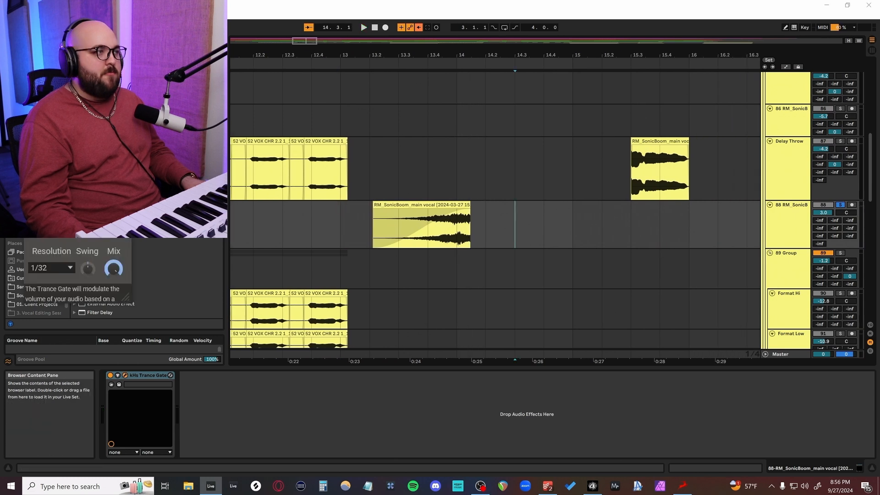
pyautogui.moveTo(77, 64); pyautogui.dragTo(650, 228)
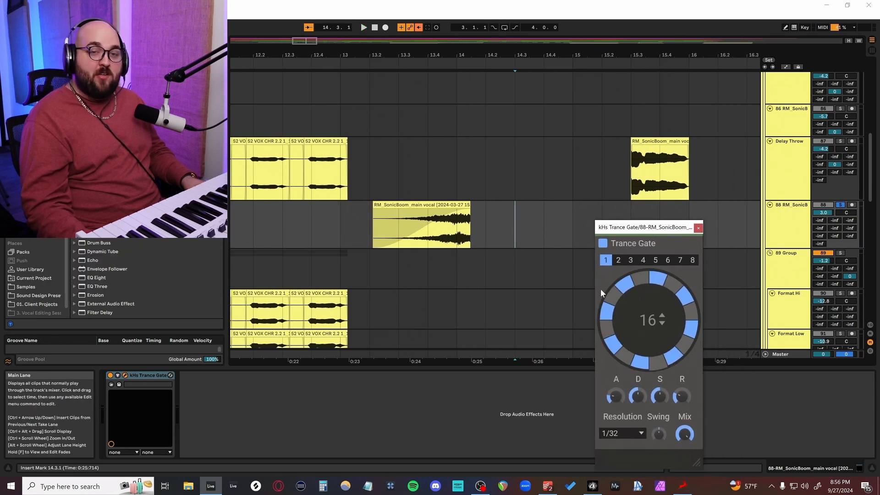
pyautogui.click(698, 228)
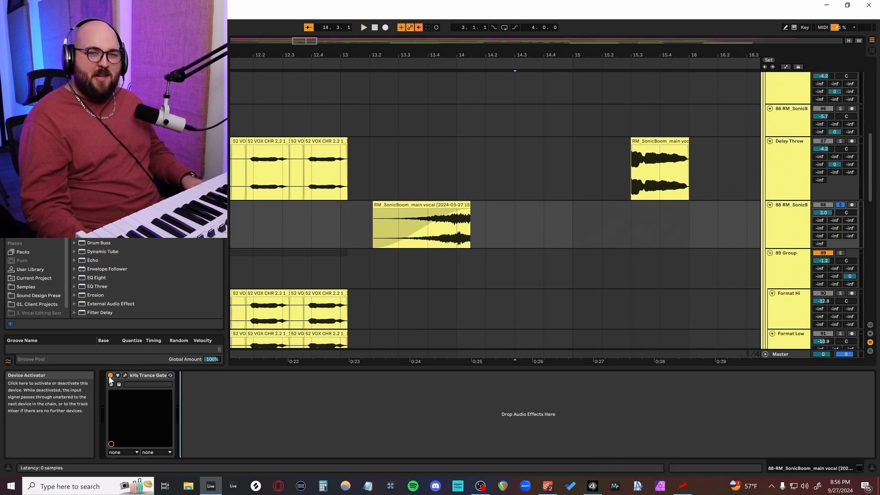
pyautogui.click(110, 376)
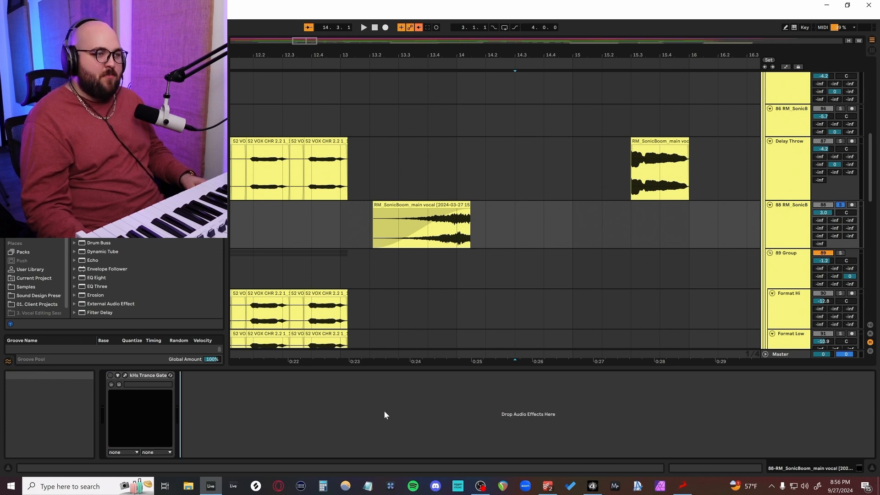
# Duplicate the reversed vocal clip on track 88 to 15.2.1, remove the copy's fade-in, and extend both ends to span 14.4.1 to about 16.2.1.
pyautogui.click(409, 205)
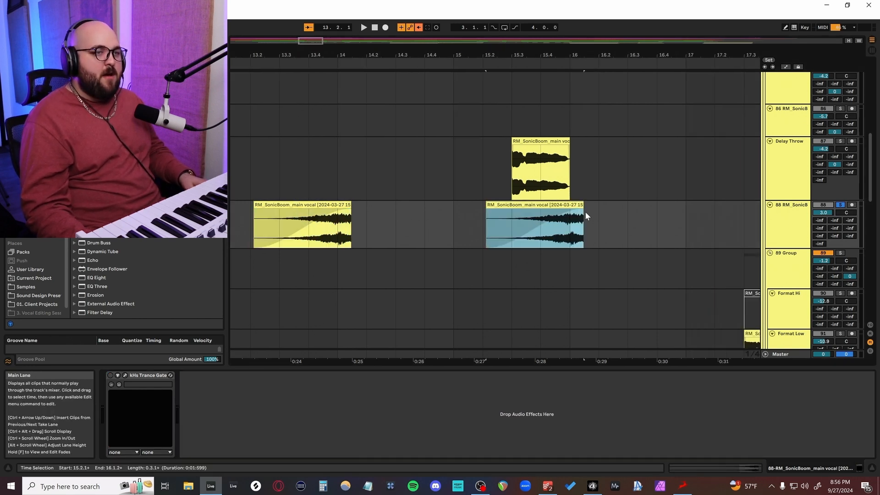
pyautogui.moveTo(578, 212)
pyautogui.moveTo(581, 211); pyautogui.dragTo(488, 211)
pyautogui.click(489, 235)
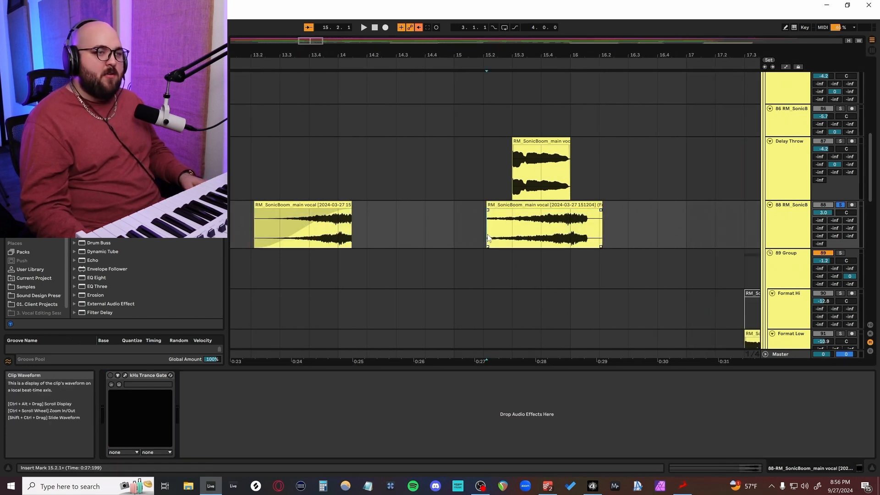
pyautogui.press('space')
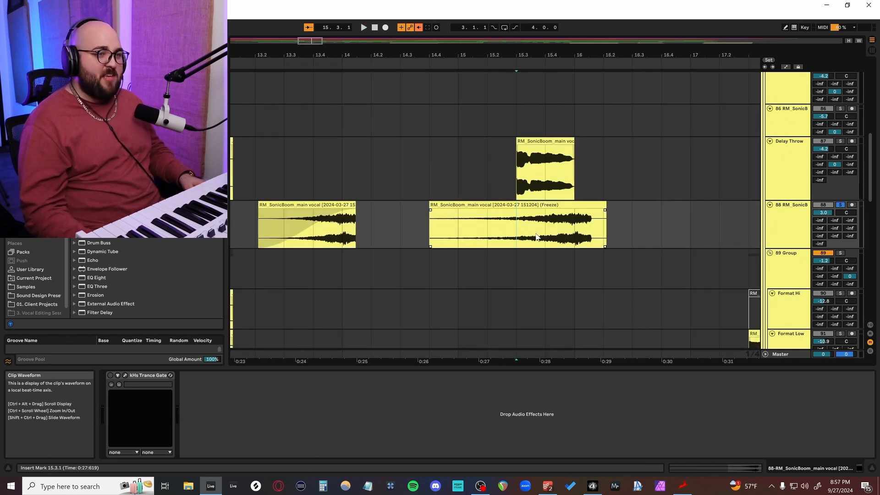
# Reverse the extended clip copy on track 88, play it from 14.4.1, and delete the copy.
pyautogui.click(469, 207)
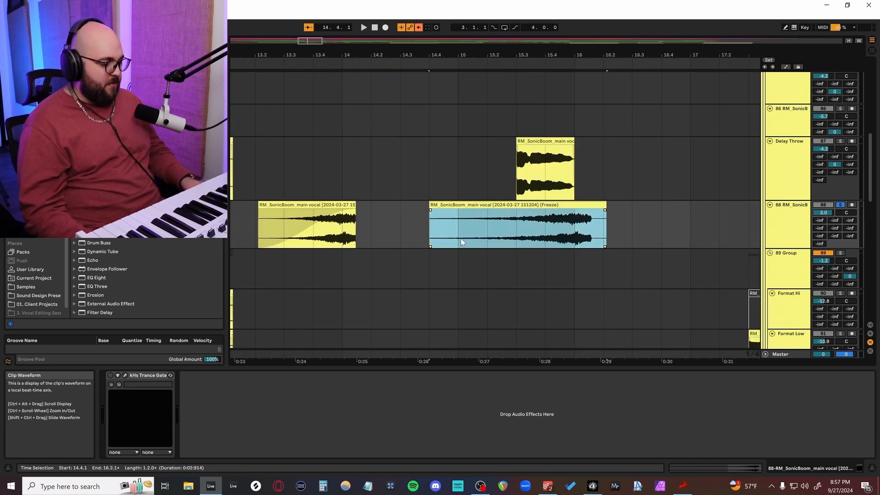
pyautogui.press('r')
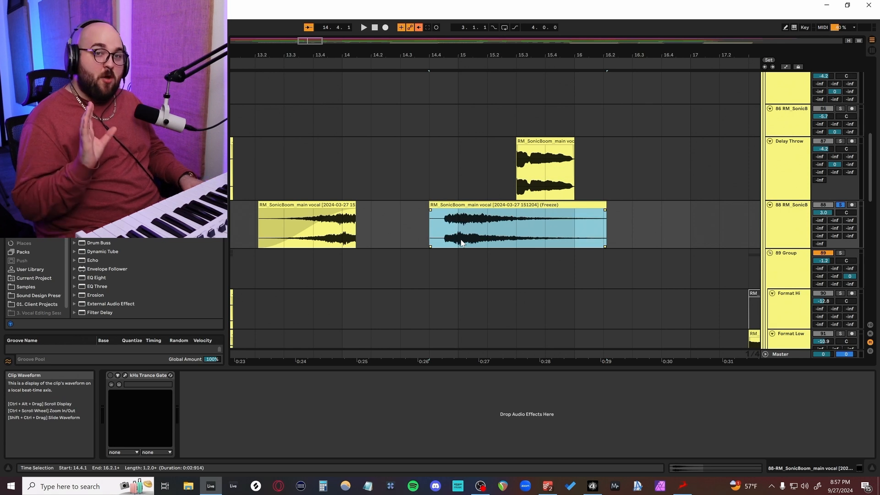
pyautogui.click(431, 237)
pyautogui.press('space')
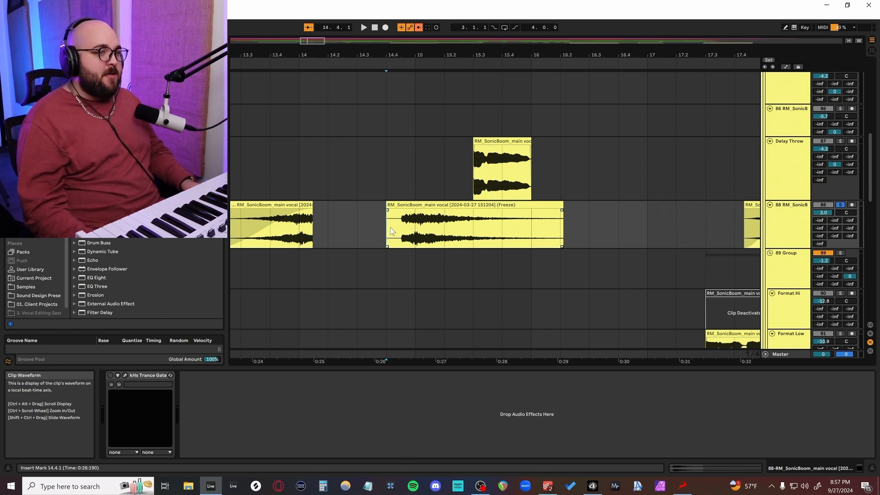
pyautogui.press('space')
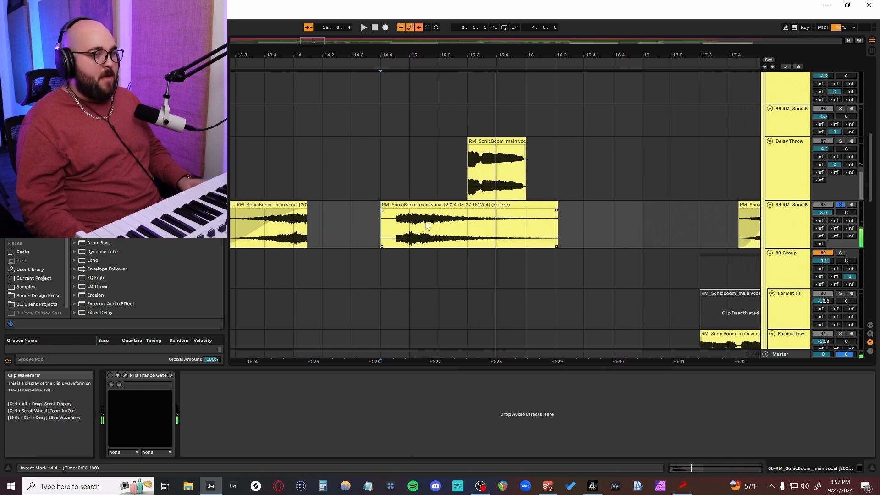
pyautogui.click(439, 205)
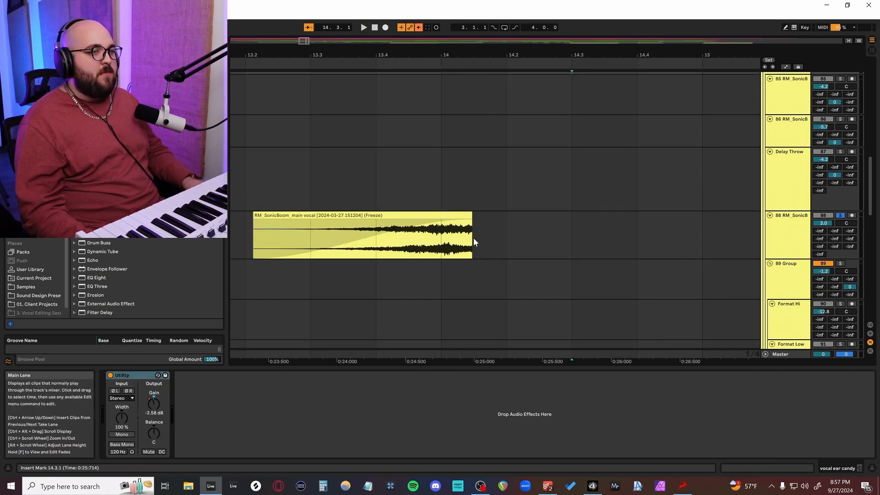
# Mark the end of track 88's reversed clip, compare it with the 39 VOX VRS vocal entry, and unsolo the vocal ear candy tracks.
pyautogui.click(473, 238)
pyautogui.scroll(5, 474, 238)
pyautogui.scroll(11, 474, 238)
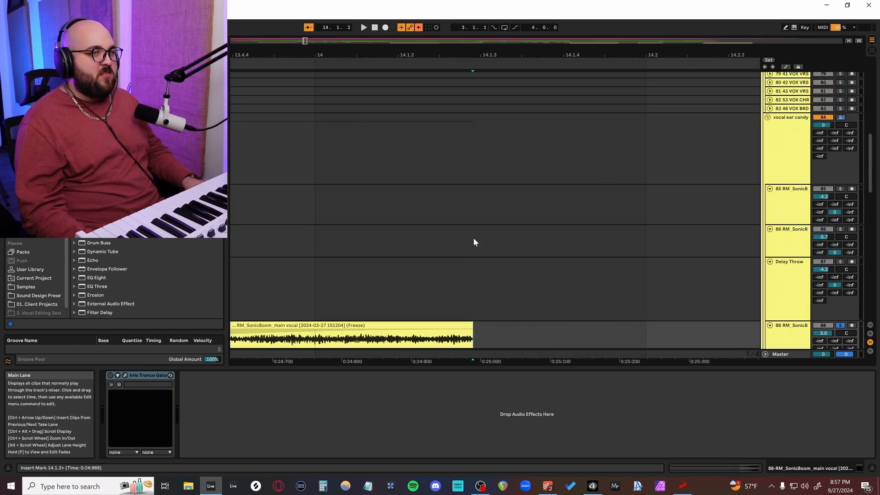
pyautogui.scroll(2, 464, 132)
pyautogui.scroll(-8, 457, 132)
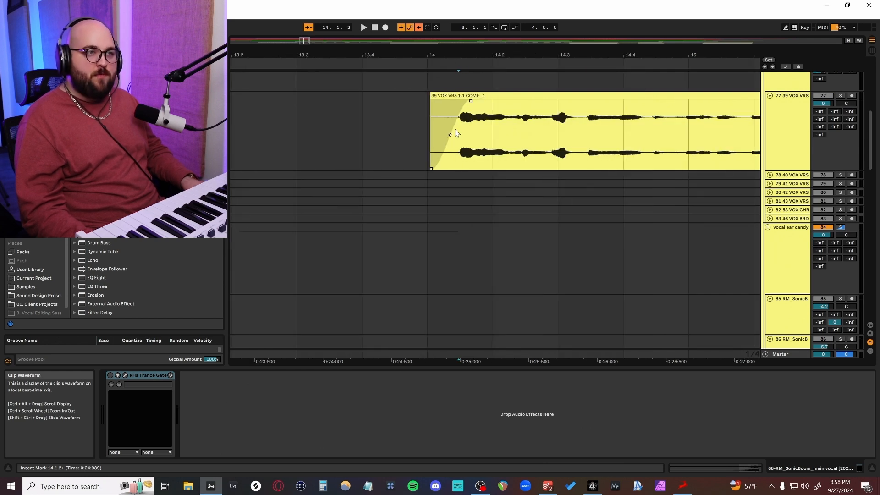
pyautogui.scroll(5, 456, 132)
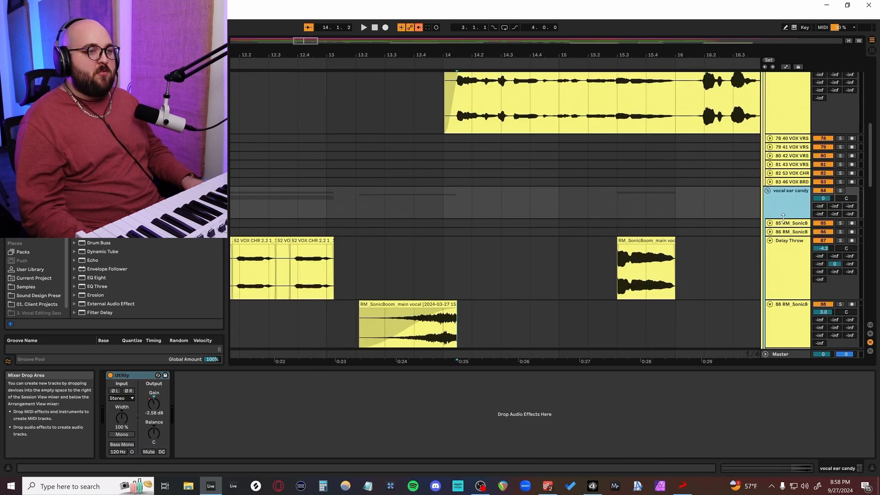
pyautogui.scroll(-2, 783, 216)
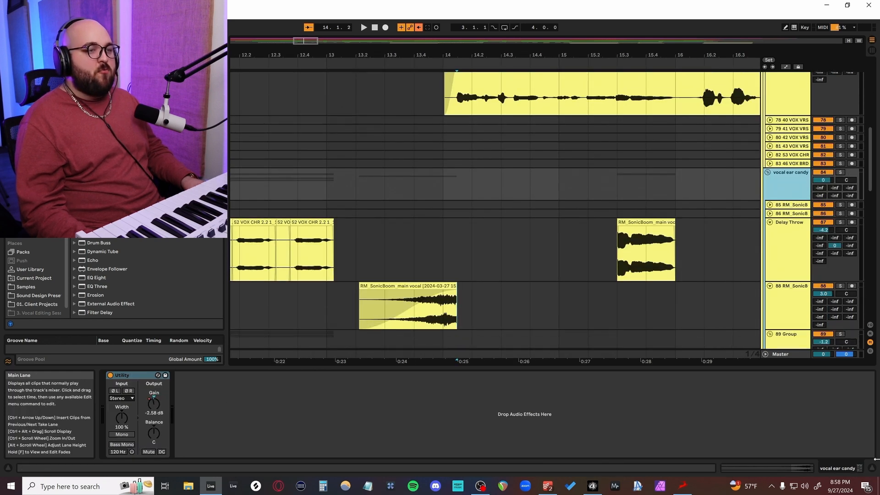
# Hide the device view and play the reversed vocal transition from 11.1.1 into the 39 VOX VRS verse.
pyautogui.click(872, 468)
pyautogui.scroll(6, 430, 262)
pyautogui.hscroll(-3, 431, 263)
pyautogui.click(357, 148)
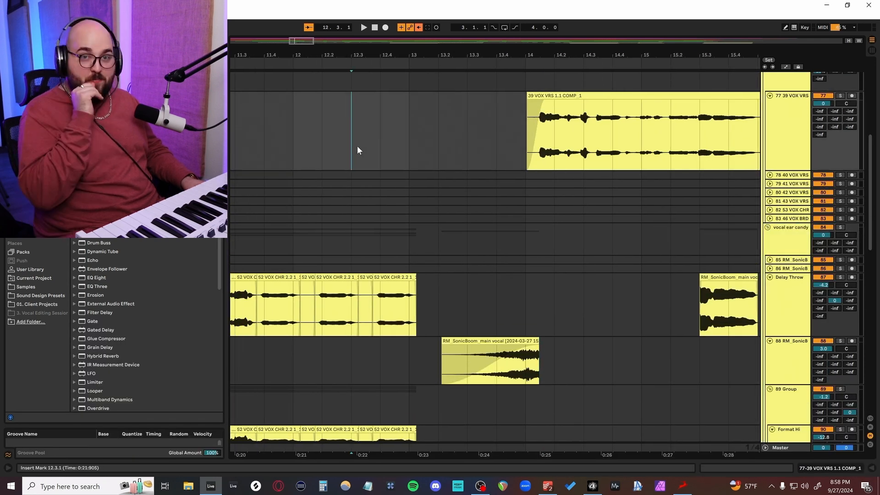
pyautogui.press('space')
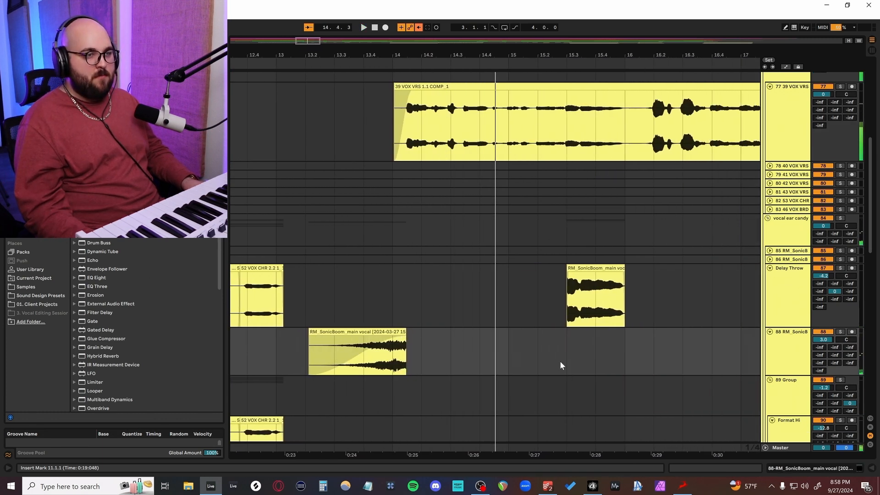
pyautogui.press('space')
# Locate the Delay Throw clip beneath the 39 VOX VRS vocal and select its range from 15.3.1 to 16.1.1.
pyautogui.scroll(-1, 560, 362)
pyautogui.click(563, 326)
pyautogui.hscroll(2, 572, 317)
pyautogui.hscroll(-2, 567, 312)
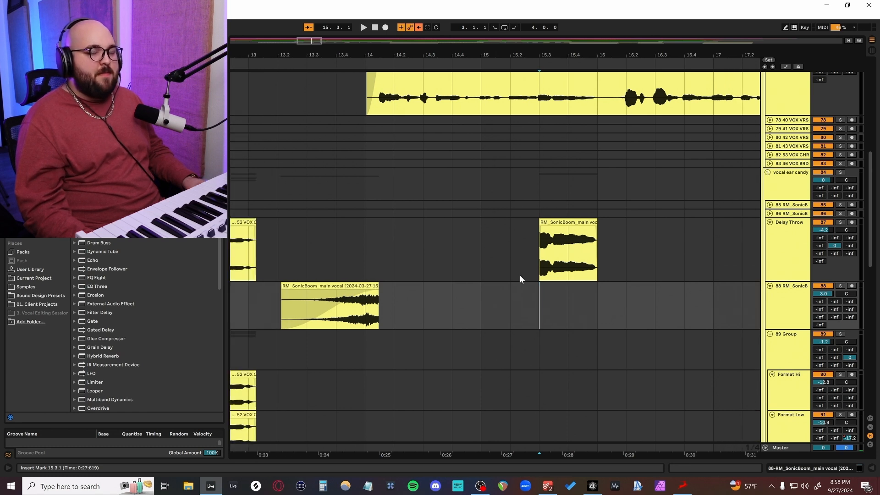
pyautogui.scroll(1, 512, 262)
pyautogui.hscroll(3, 512, 262)
pyautogui.click(477, 311)
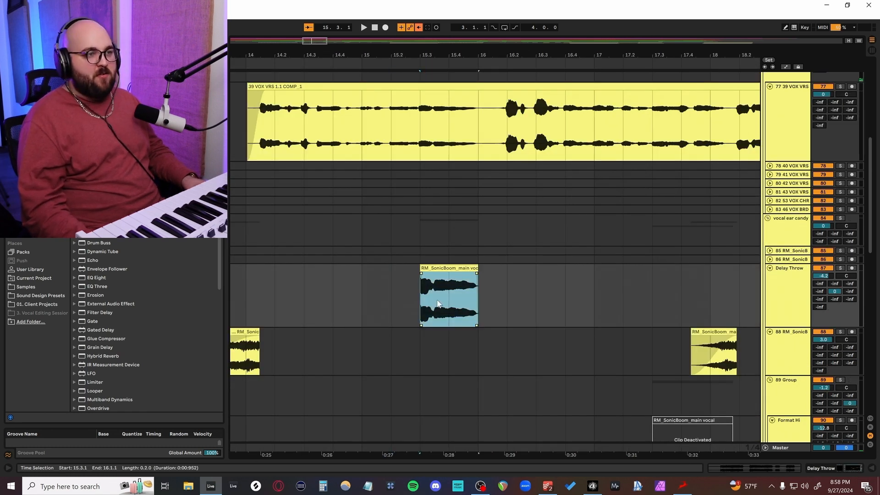
pyautogui.scroll(-1, 437, 305)
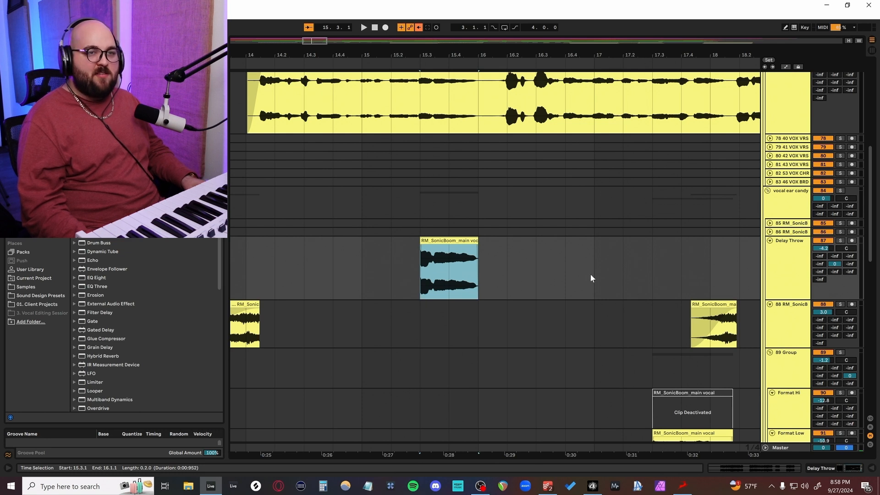
# Try moving the 39 VOX VRS phrase from 15.3.1 to 16.1.1 onto a lower vocal track, and undo the move.
pyautogui.scroll(2, 411, 242)
pyautogui.moveTo(420, 144); pyautogui.dragTo(468, 144)
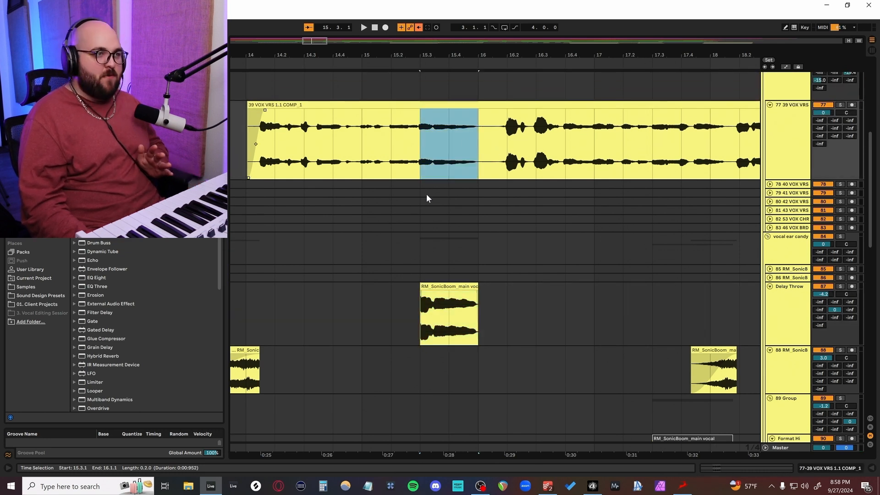
pyautogui.moveTo(424, 159); pyautogui.dragTo(440, 257)
pyautogui.moveTo(438, 222); pyautogui.dragTo(438, 220)
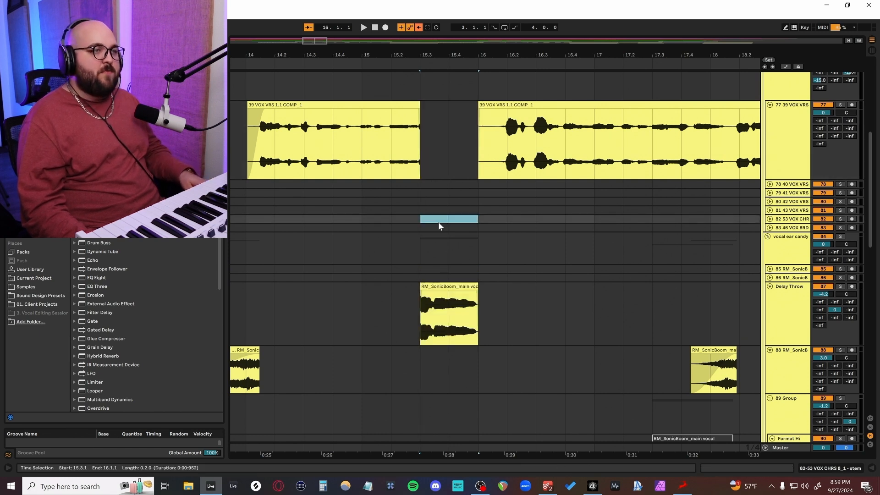
pyautogui.click(434, 147)
pyautogui.hotkey('ctrl', 'z')
# Play the Delay Throw clip with the full mix, and solo its track to replay it from 15.2.1.
pyautogui.press('space')
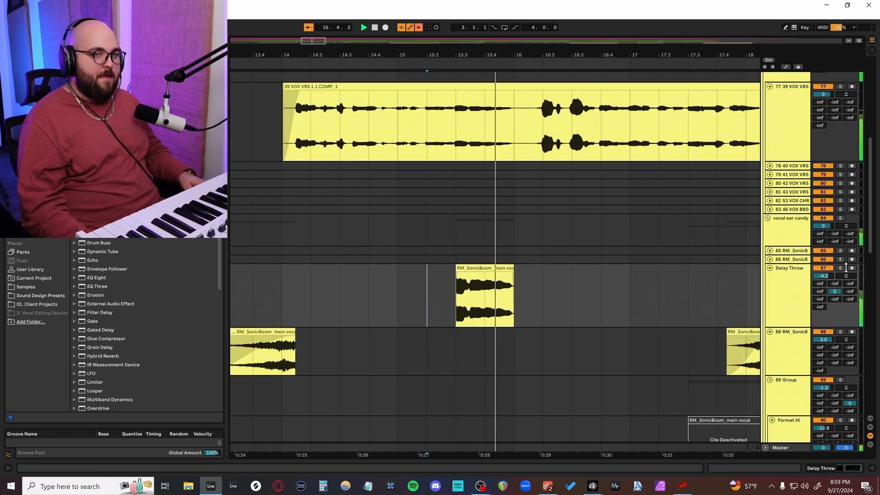
pyautogui.scroll(-2, 550, 298)
pyautogui.press('space')
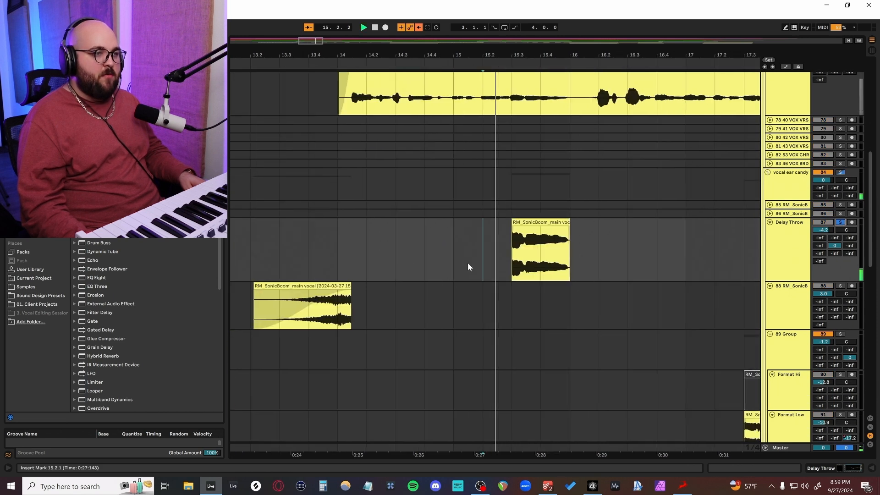
pyautogui.press('space')
# Inspect the Delay Throw clip's pitch settings and its Deelay plug-in while playing the throw from 15.2.1.
pyautogui.click(783, 245)
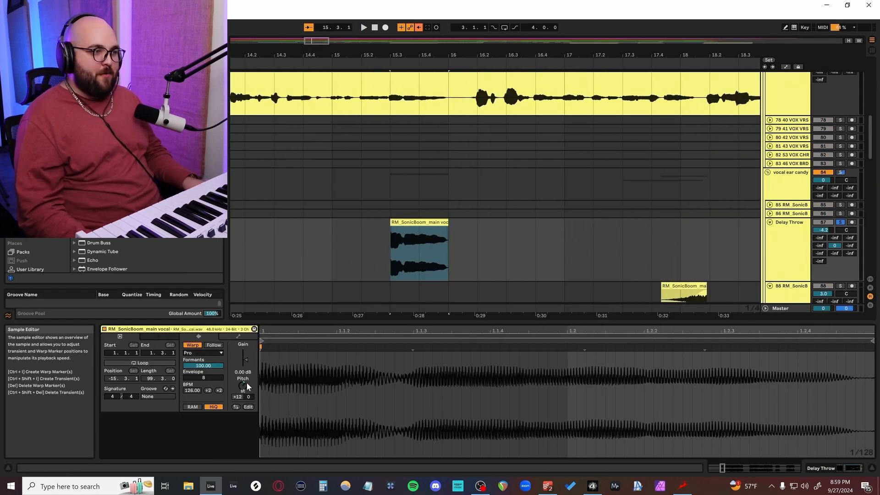
pyautogui.click(380, 259)
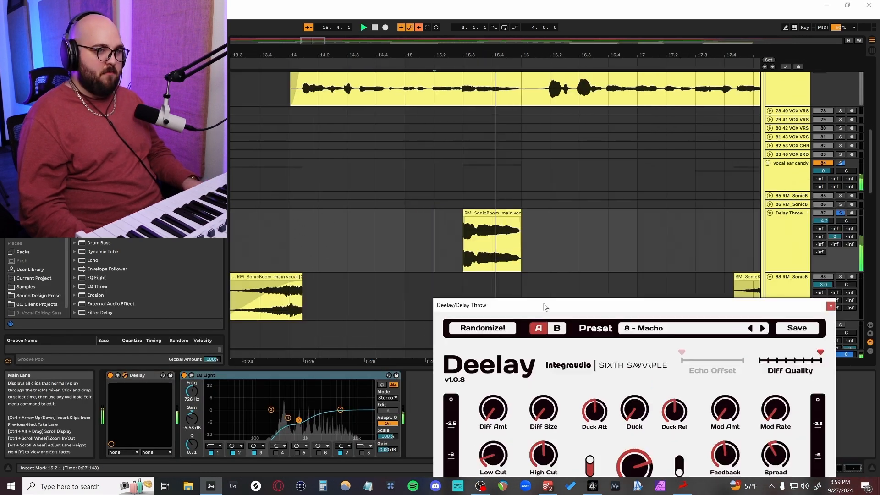
pyautogui.press('space')
pyautogui.moveTo(544, 306); pyautogui.dragTo(515, 162)
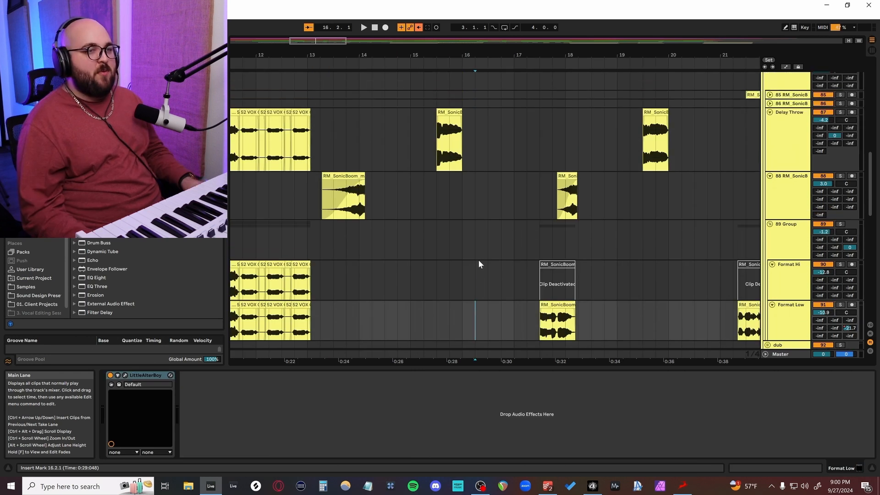
# Play the verse from 17.2.1 to hear the Format Low clip, following the surrounding vocal ear candy tracks.
pyautogui.scroll(-1, 479, 265)
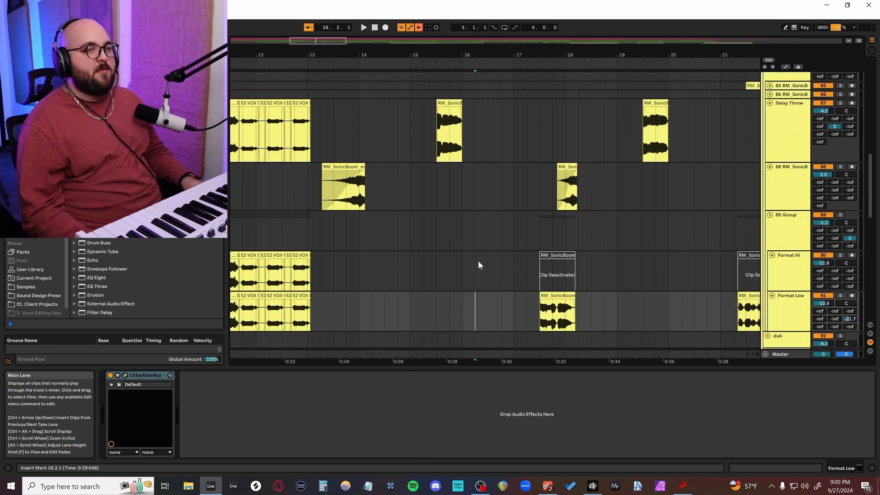
pyautogui.hscroll(11, 477, 263)
pyautogui.scroll(-6, 440, 282)
pyautogui.hscroll(-2, 436, 277)
pyautogui.click(443, 269)
pyautogui.scroll(5, 455, 263)
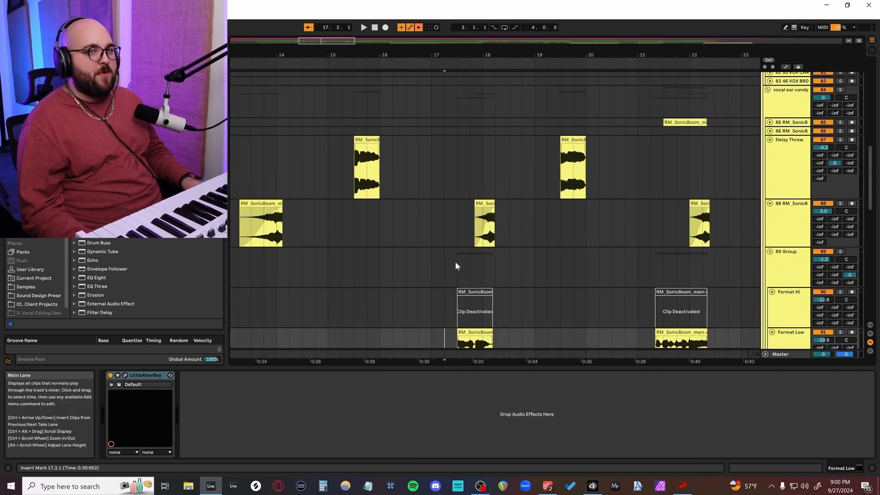
pyautogui.scroll(-2, 455, 262)
pyautogui.press('space')
pyautogui.scroll(-3, 608, 270)
pyautogui.hscroll(-2, 607, 270)
pyautogui.scroll(1, 599, 269)
pyautogui.hscroll(1, 599, 268)
pyautogui.scroll(-1, 598, 267)
pyautogui.scroll(4, 598, 268)
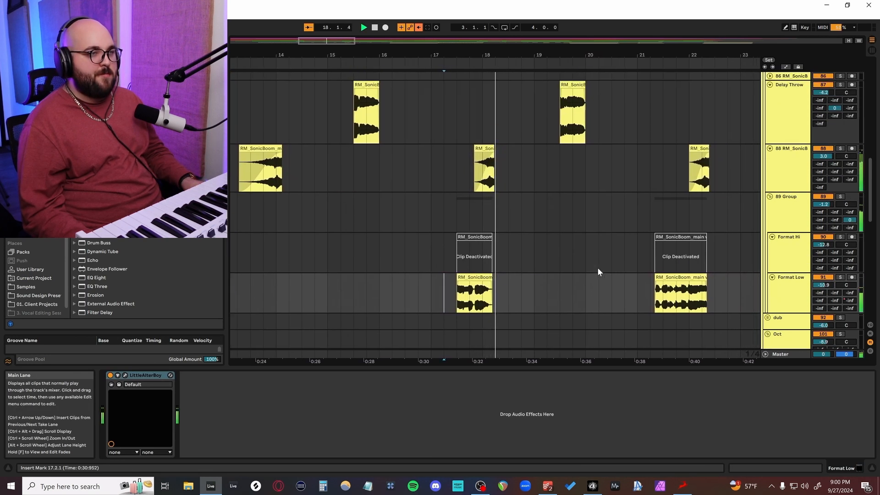
pyautogui.scroll(2, 514, 165)
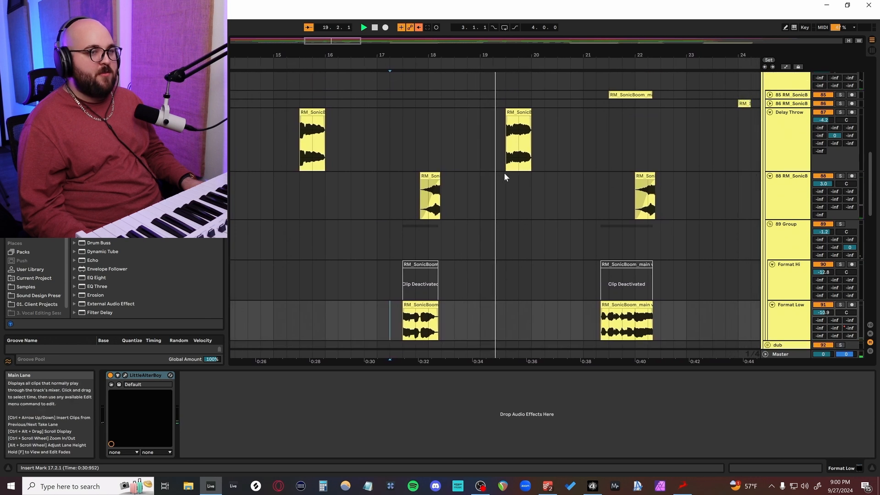
# Unfold track 85, play its vocal clip soloed from 21.3.1 with VocalSynth 2 open, and close the plug-in.
pyautogui.click(769, 95)
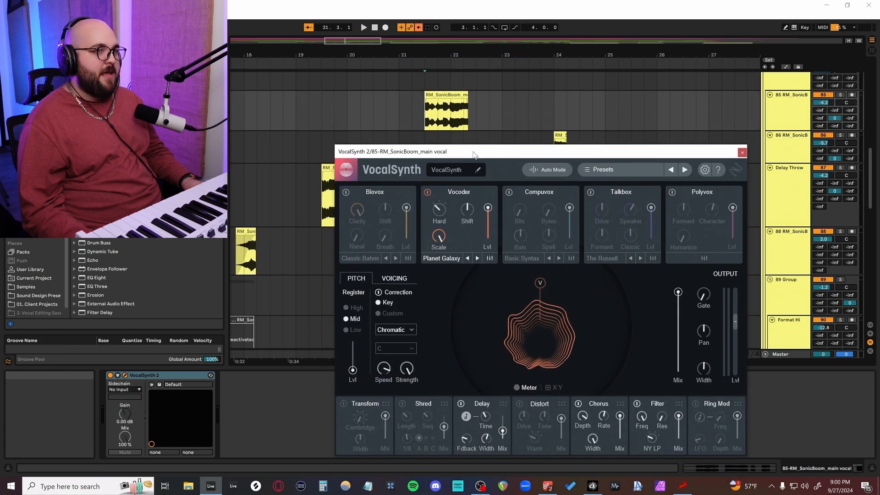
pyautogui.moveTo(474, 154); pyautogui.dragTo(499, 147)
pyautogui.press('space')
pyautogui.click(841, 95)
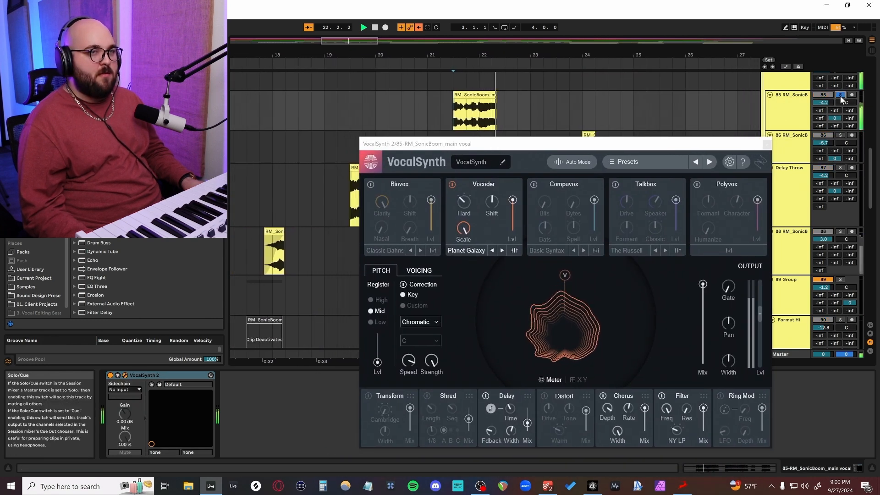
pyautogui.click(766, 145)
pyautogui.scroll(-1, 501, 161)
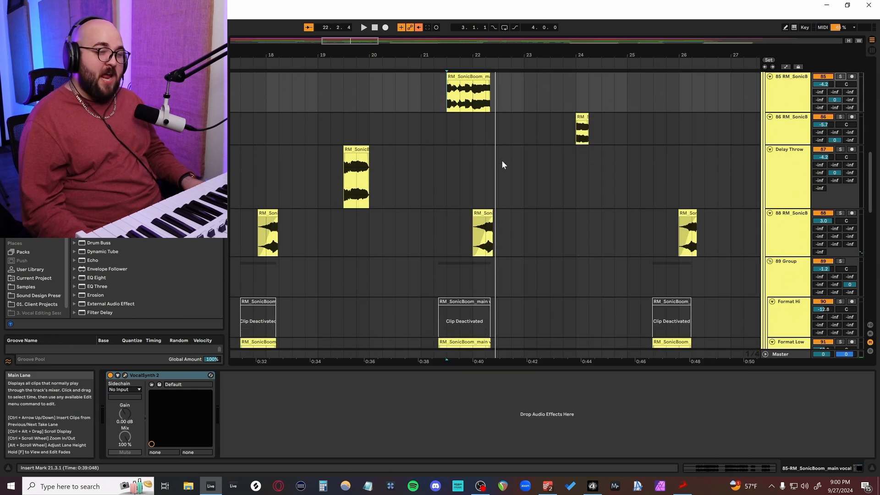
pyautogui.press('space')
# Enlarge track 86 and play its short vocal clip at bar 24 in context from 22.4.1.
pyautogui.click(564, 128)
pyautogui.press('space')
pyautogui.click(415, 163)
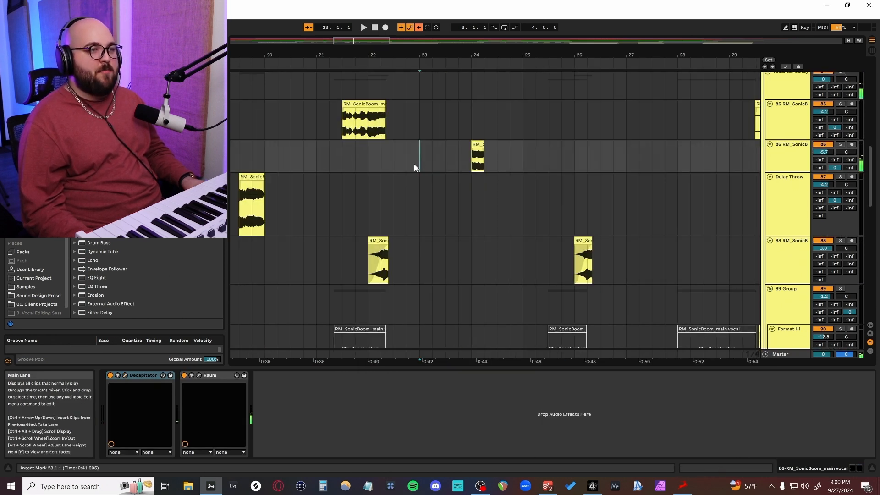
pyautogui.scroll(4, 409, 169)
pyautogui.click(403, 172)
pyautogui.press('space')
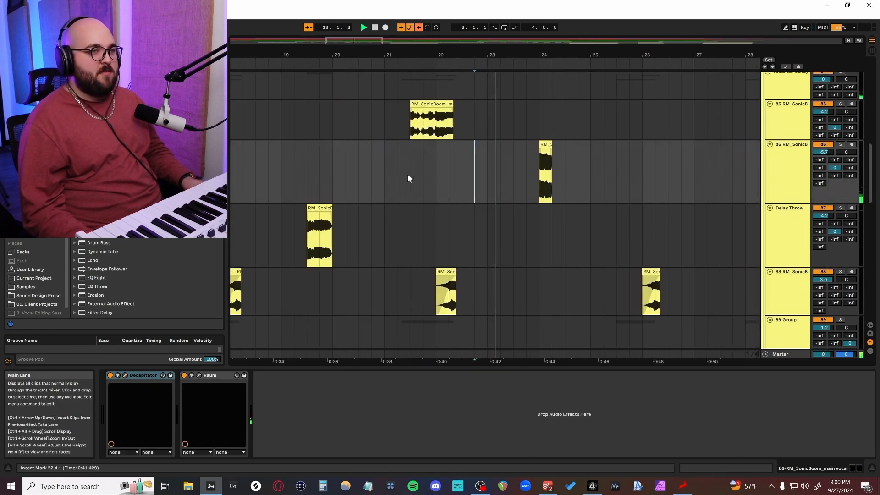
pyautogui.scroll(1, 413, 183)
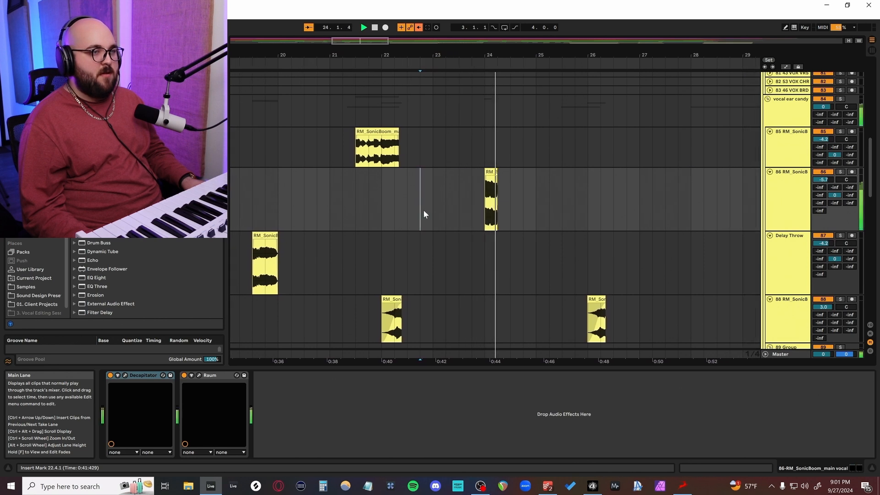
# Solo track 86 and play its short vocal clip from 23.4.1.
pyautogui.click(840, 171)
pyautogui.press('space')
pyautogui.click(472, 204)
pyautogui.moveTo(472, 203); pyautogui.dragTo(496, 203)
pyautogui.click(401, 204)
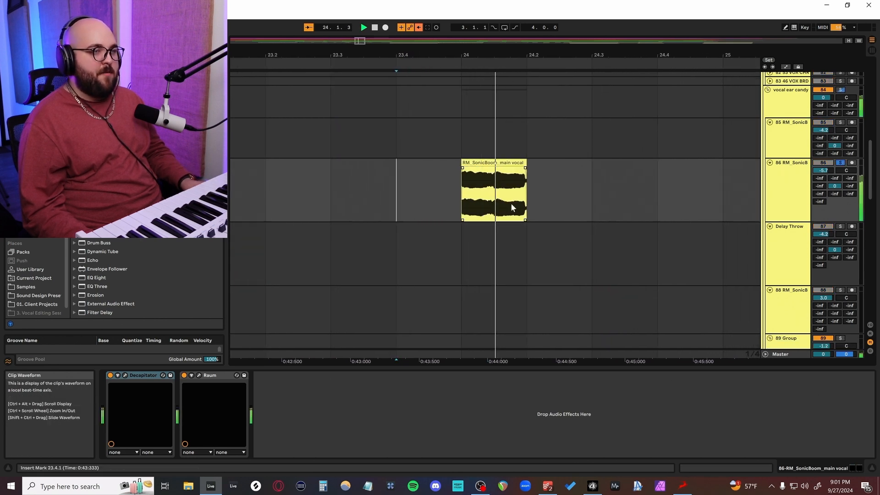
pyautogui.scroll(-3, 512, 204)
pyautogui.scroll(-3, 511, 204)
# Examine track 86's Decapitator and Raum plug-ins side by side while playing its clip, and close both.
pyautogui.click(124, 375)
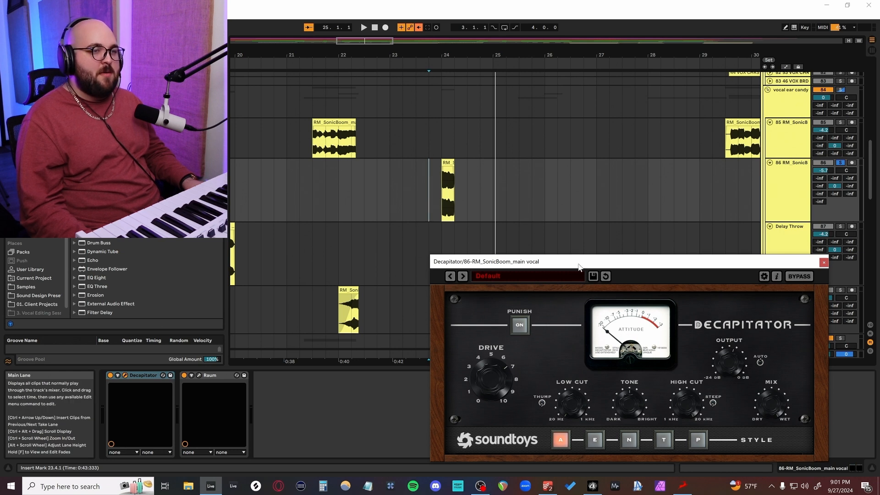
pyautogui.moveTo(579, 268); pyautogui.dragTo(575, 247)
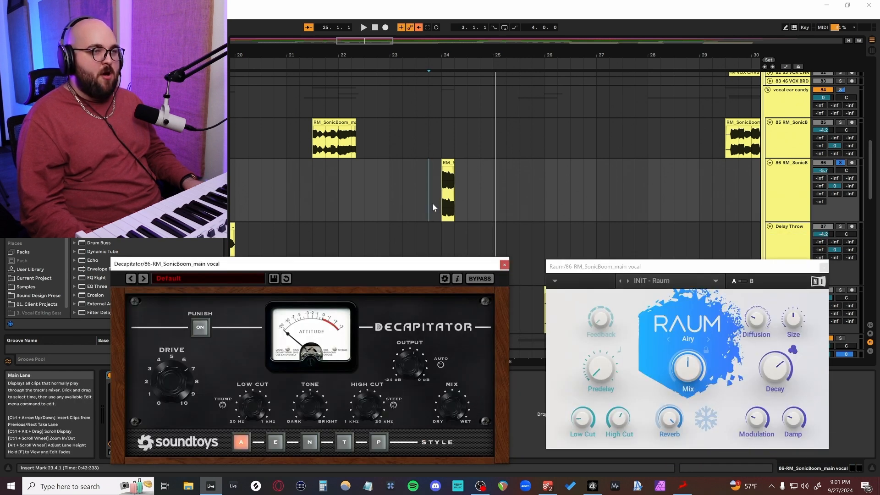
pyautogui.press('space')
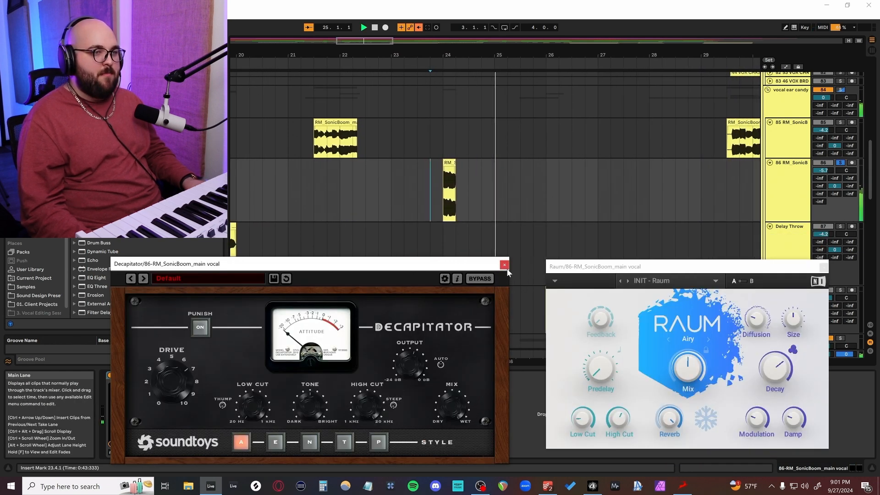
pyautogui.click(504, 265)
pyautogui.click(824, 267)
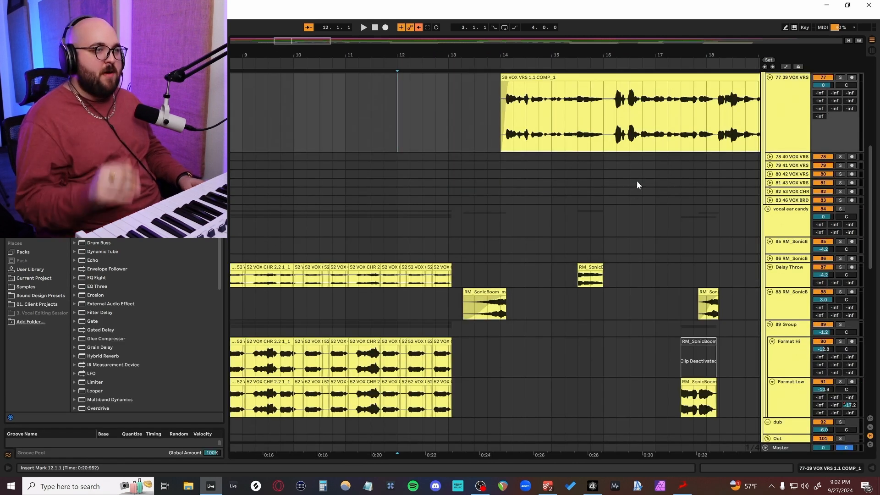
# Play the full arrangement from 12.1.1 through the verse into the chorus, and view the chorus vocal layers.
pyautogui.press('space')
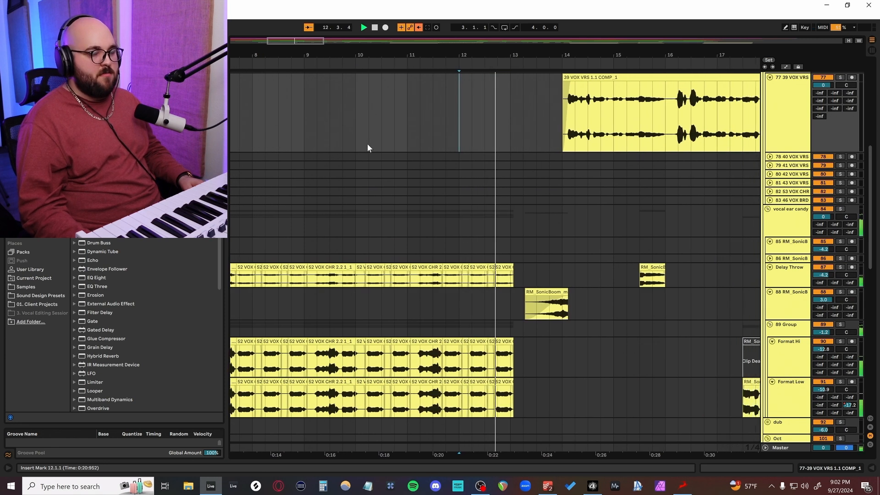
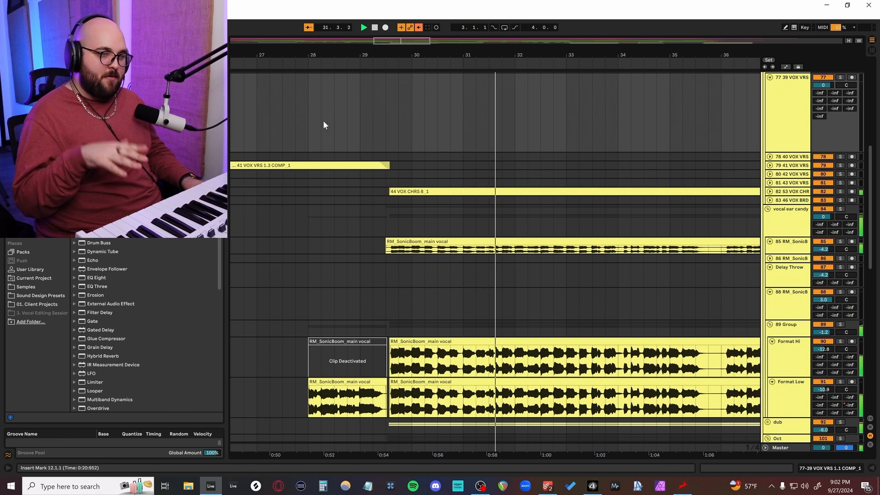
pyautogui.scroll(-5, 435, 288)
pyautogui.scroll(-4, 342, 302)
pyautogui.scroll(6, 343, 298)
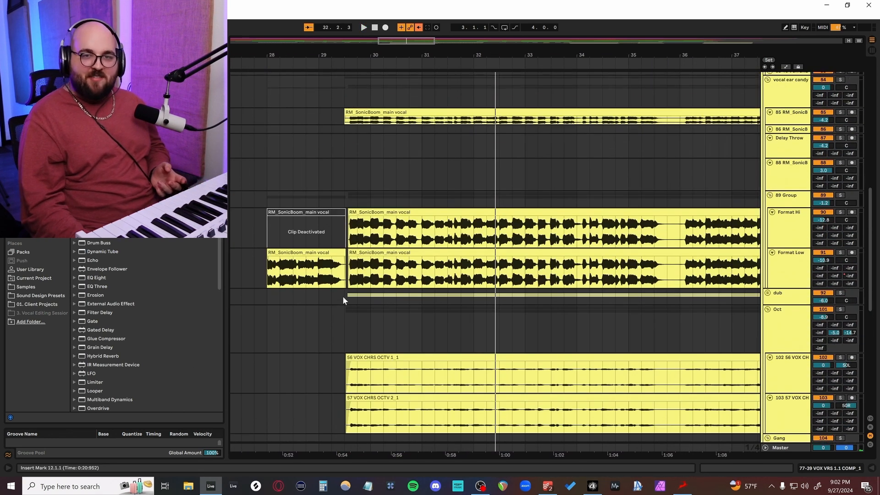
# Zoom out to overview the vocal ear candy across the song, and set the playback start at 13.2.1.
pyautogui.scroll(3, 346, 295)
pyautogui.hscroll(-10, 413, 288)
pyautogui.scroll(-6, 412, 288)
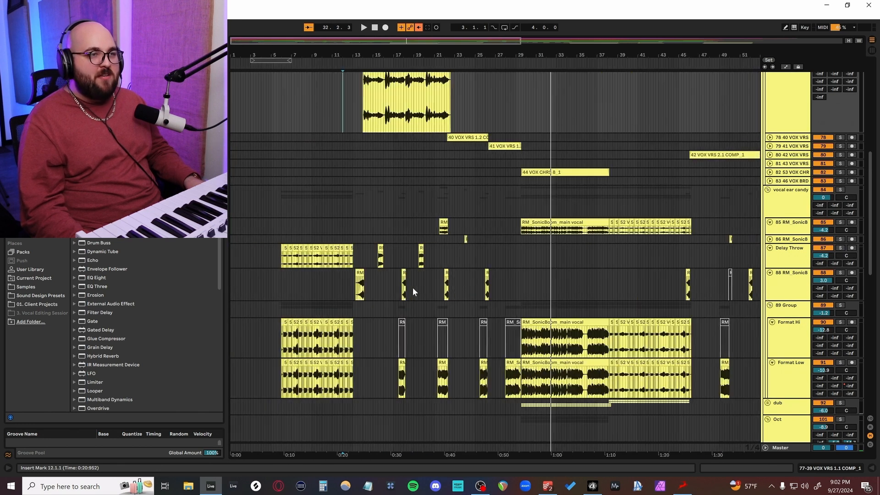
pyautogui.scroll(1, 352, 162)
pyautogui.click(357, 124)
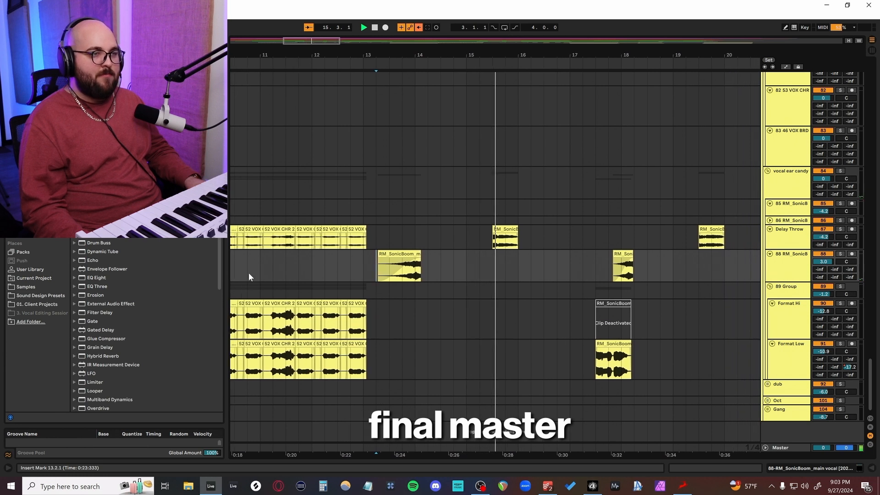
# Play the song from 13.2.1 and examine the main vocal, palm-muted, open and clean chorus guitar tracks during playback.
pyautogui.scroll(4, 249, 277)
pyautogui.scroll(15, 248, 277)
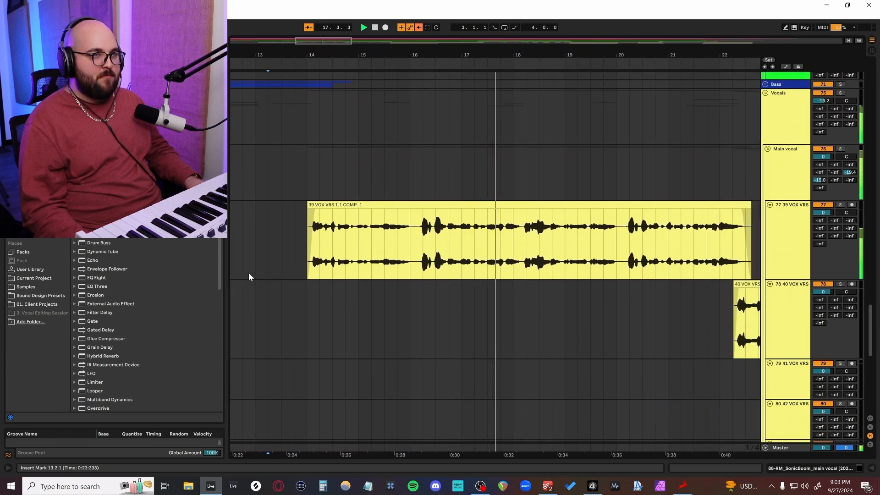
pyautogui.scroll(8, 249, 277)
pyautogui.scroll(6, 249, 274)
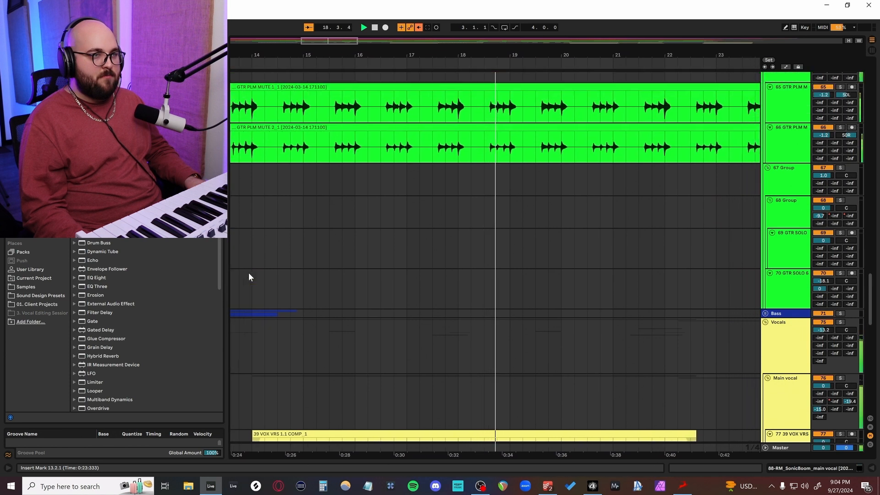
pyautogui.scroll(5, 248, 277)
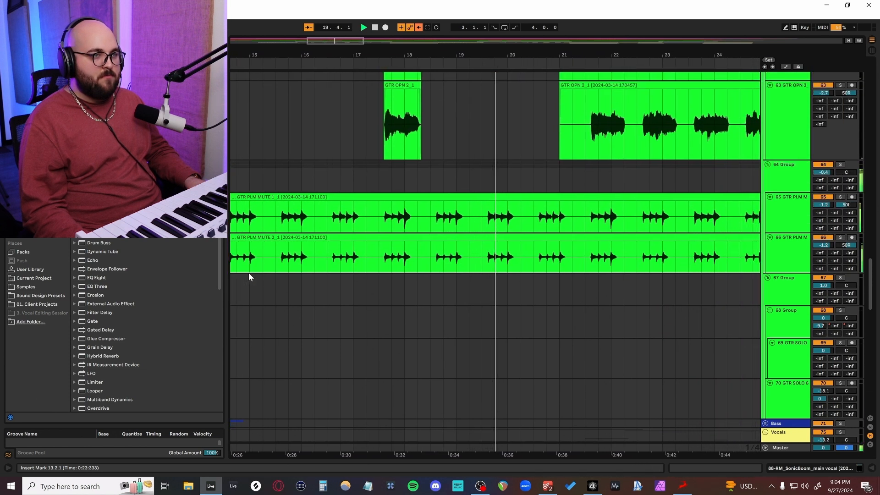
pyautogui.scroll(3, 249, 276)
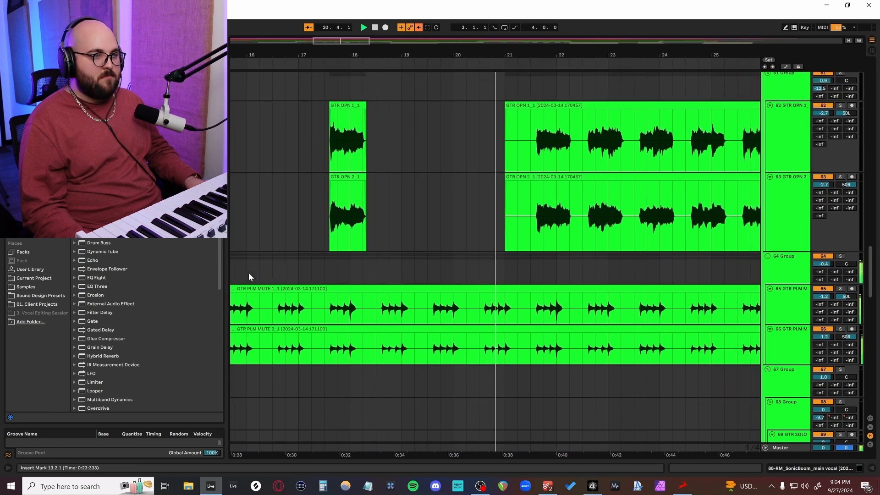
pyautogui.scroll(6, 249, 277)
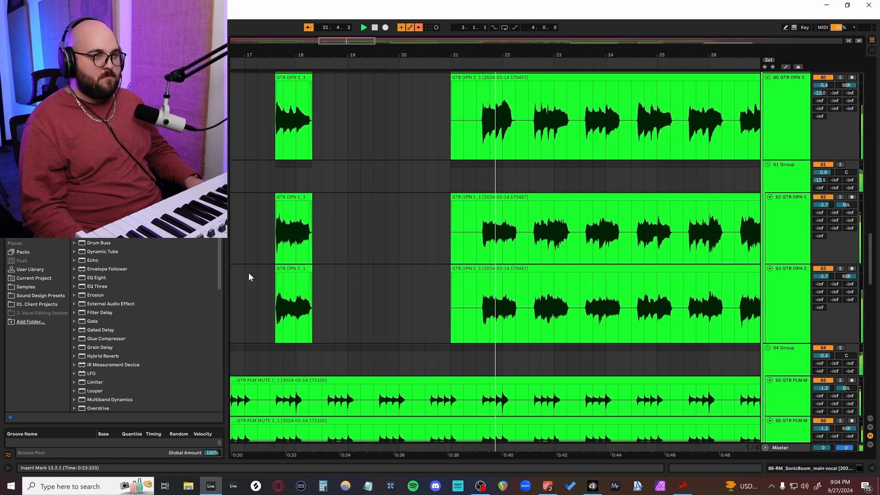
pyautogui.scroll(7, 248, 277)
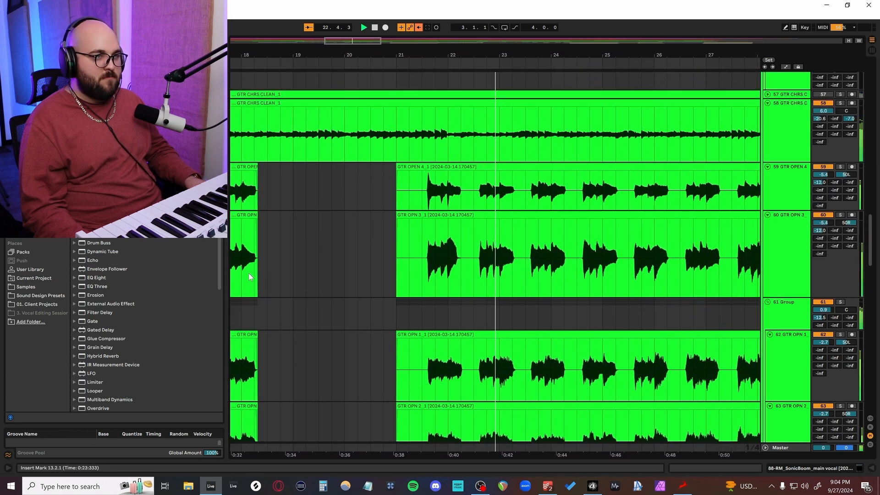
pyautogui.scroll(4, 248, 276)
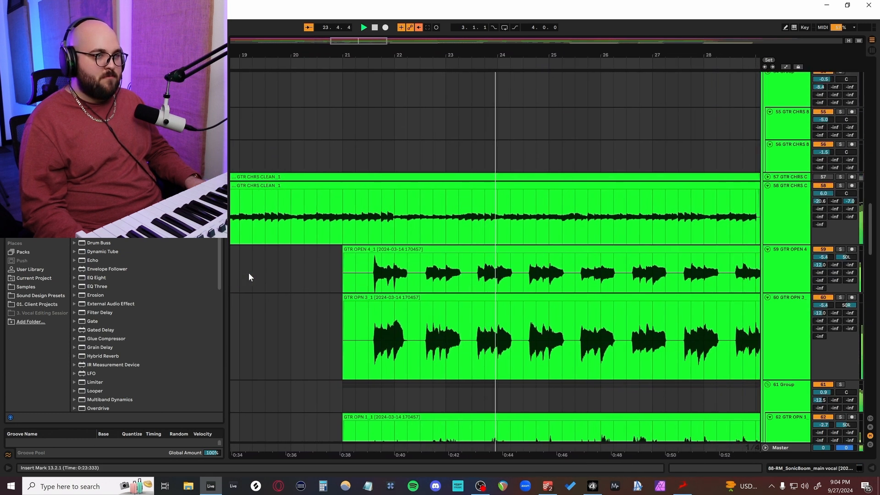
pyautogui.scroll(11, 249, 276)
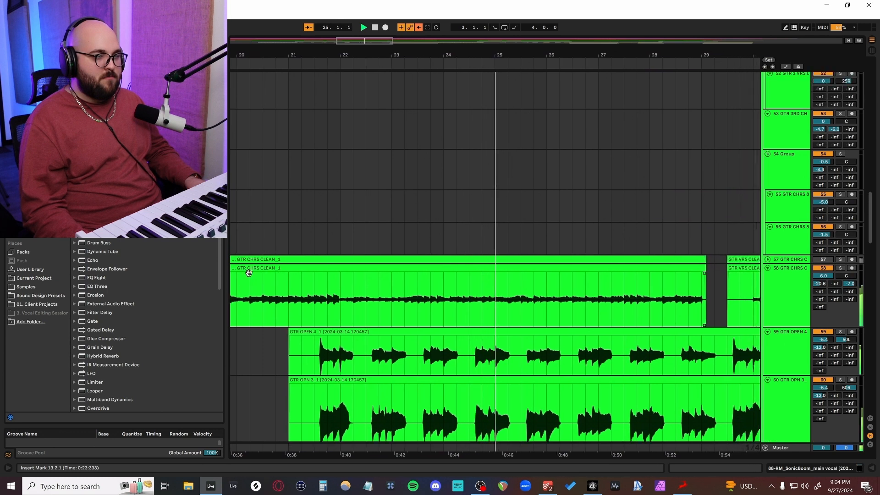
# Unfold the SFX group within the drums and examine its sweep, riser and impact clips leading into bar 38 during playback.
pyautogui.scroll(8, 249, 275)
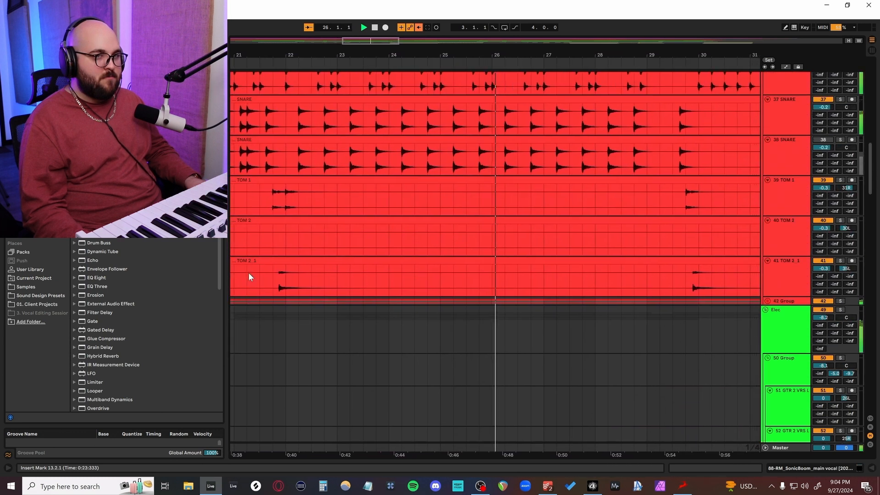
pyautogui.scroll(4, 248, 275)
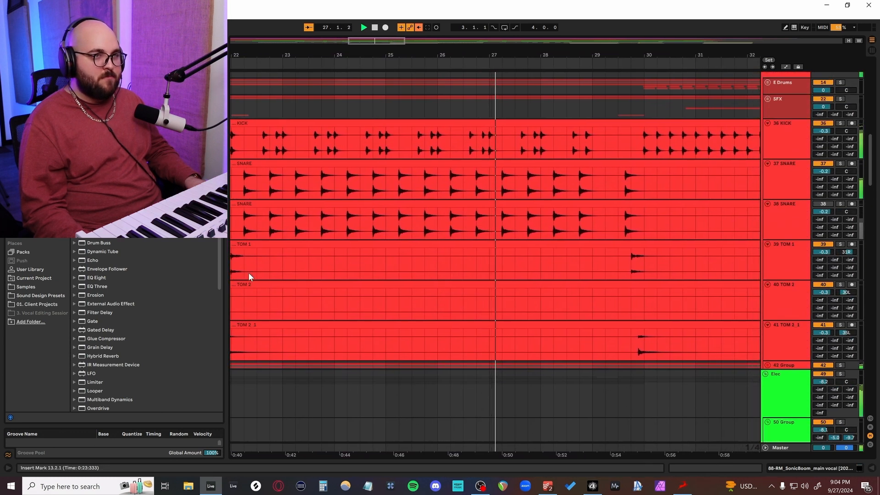
pyautogui.scroll(3, 248, 273)
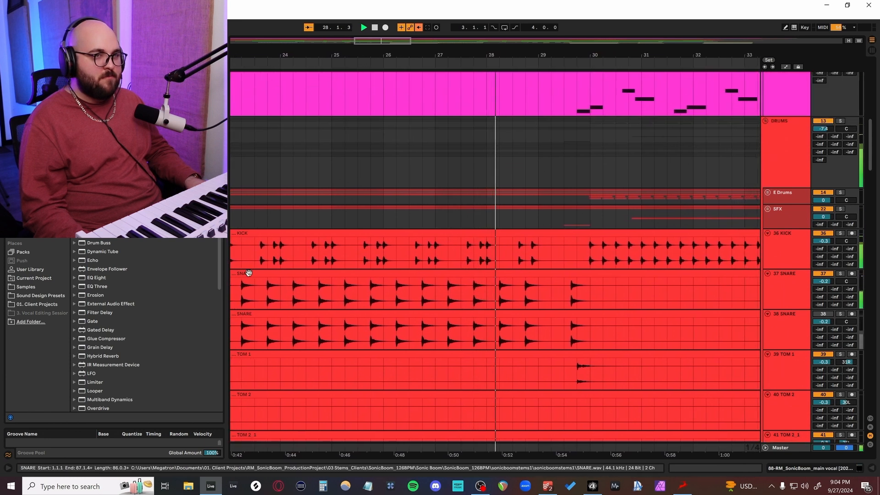
pyautogui.click(767, 209)
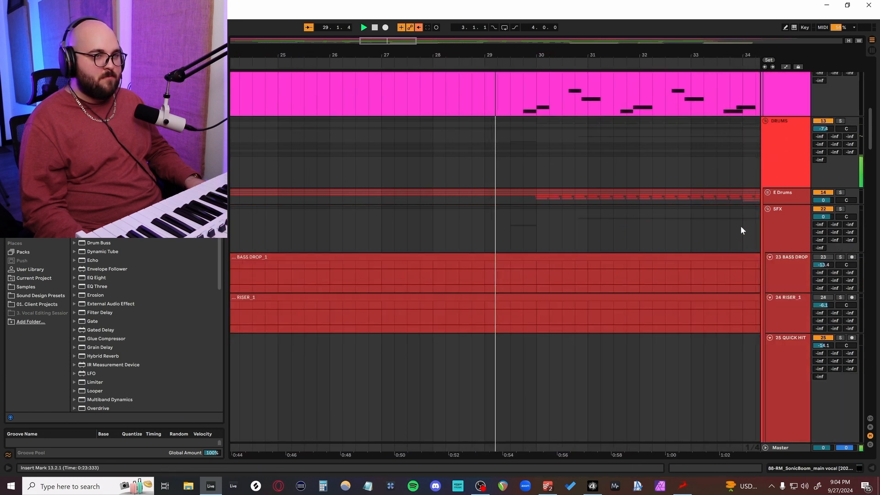
pyautogui.scroll(-10, 738, 228)
pyautogui.scroll(-4, 738, 228)
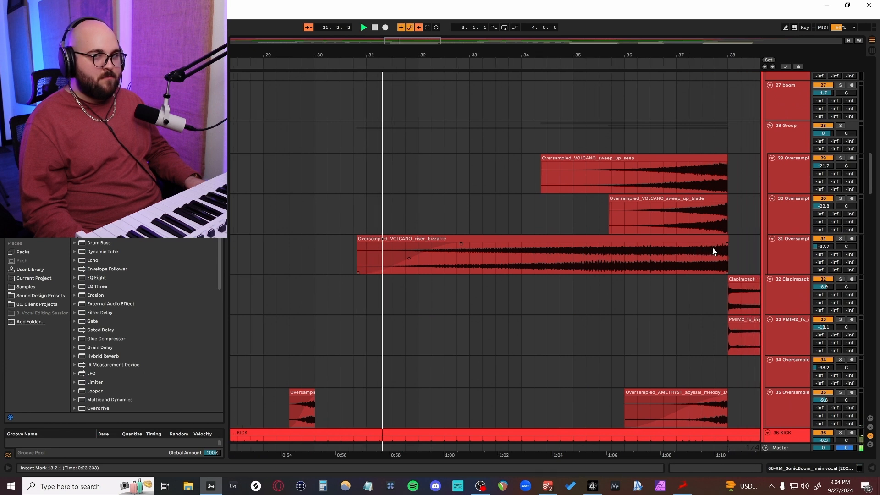
pyautogui.scroll(5, 703, 250)
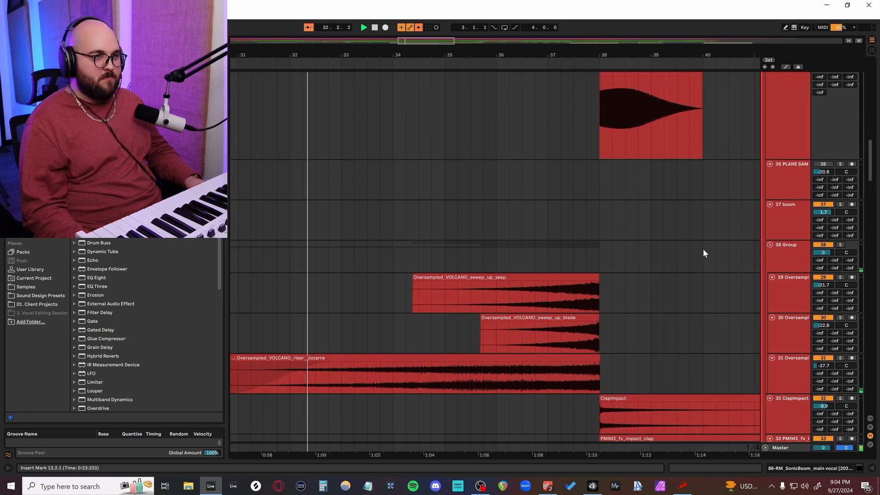
pyautogui.scroll(-1, 704, 250)
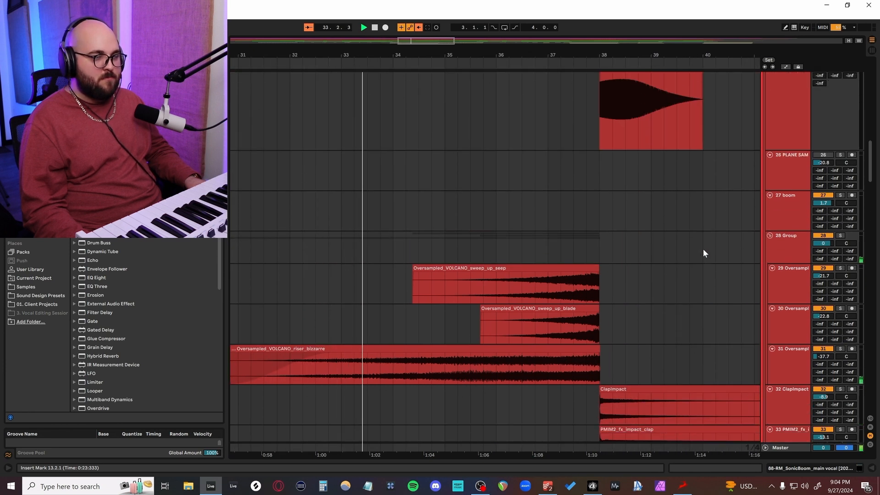
pyautogui.scroll(-1, 705, 253)
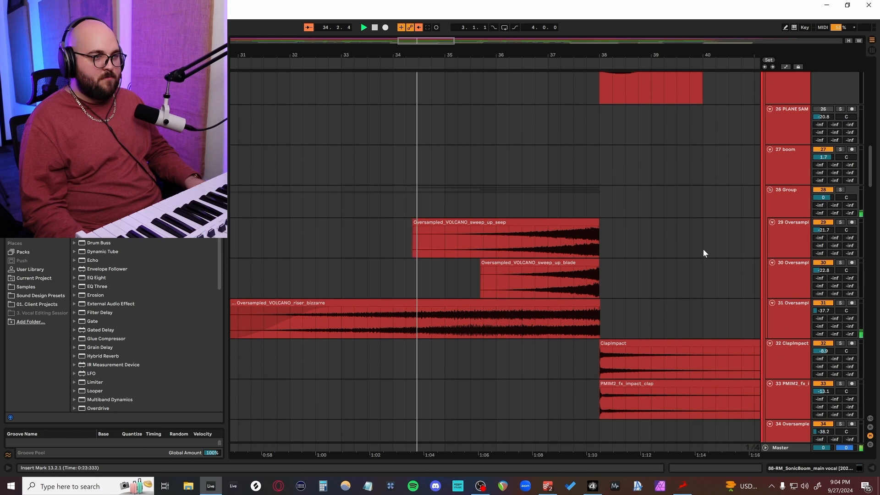
pyautogui.scroll(-1, 704, 253)
pyautogui.scroll(-1, 704, 253)
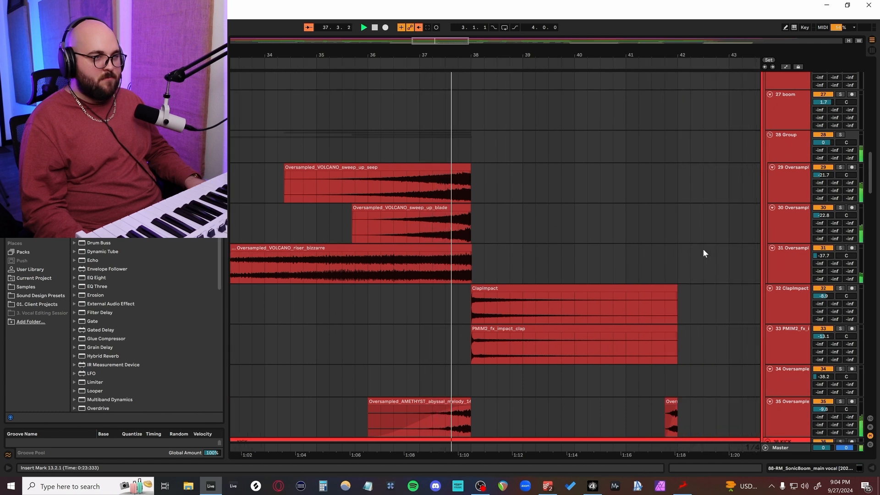
# Fold the DRUMS group and view the organ, piano, pad, Jun-6 V and Vital tracks as playback continues to bar 46.
pyautogui.scroll(8, 702, 248)
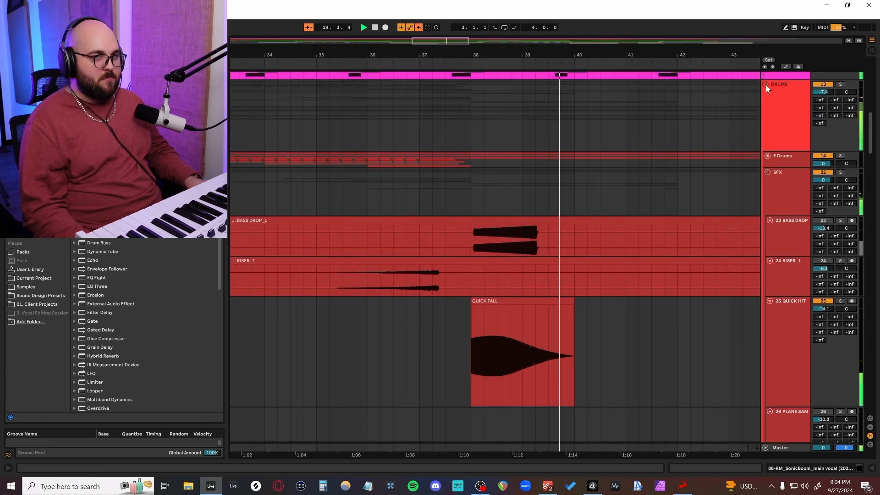
pyautogui.scroll(6, 754, 134)
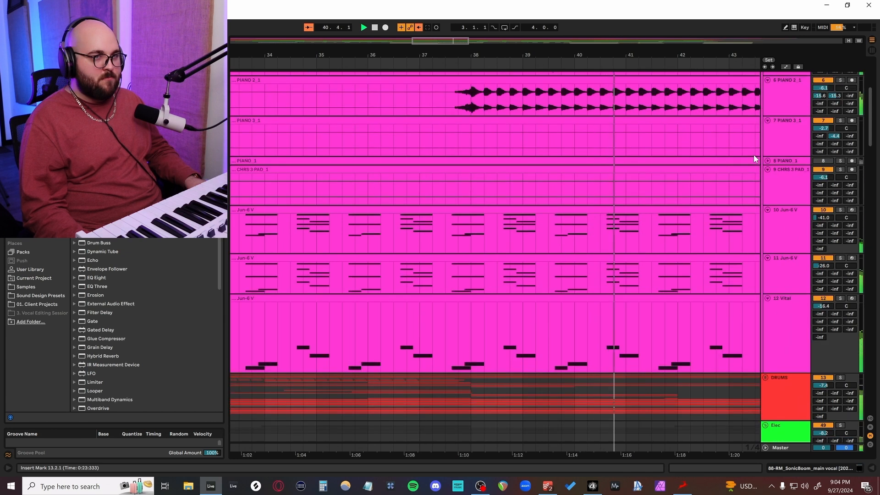
pyautogui.scroll(2, 711, 166)
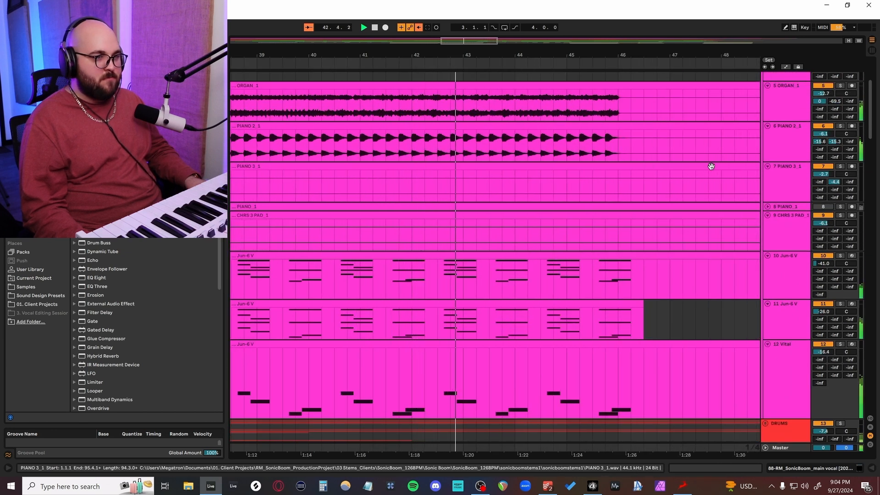
pyautogui.scroll(-1, 711, 166)
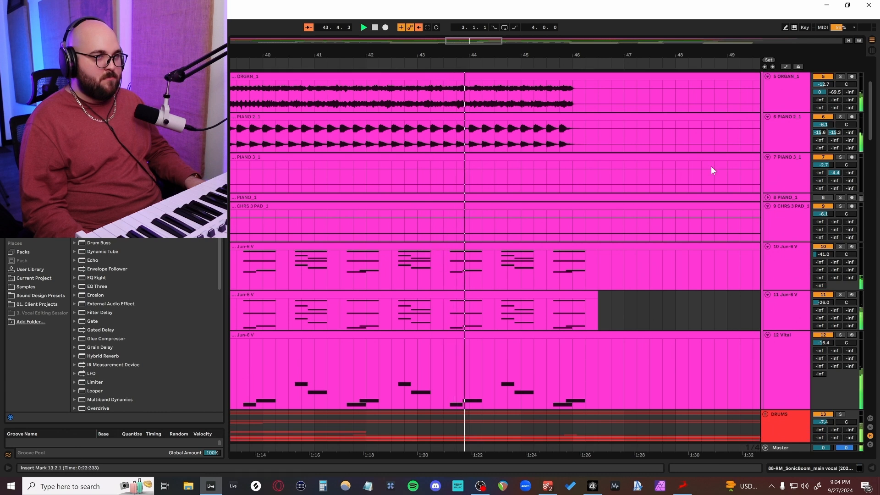
pyautogui.scroll(-1, 711, 167)
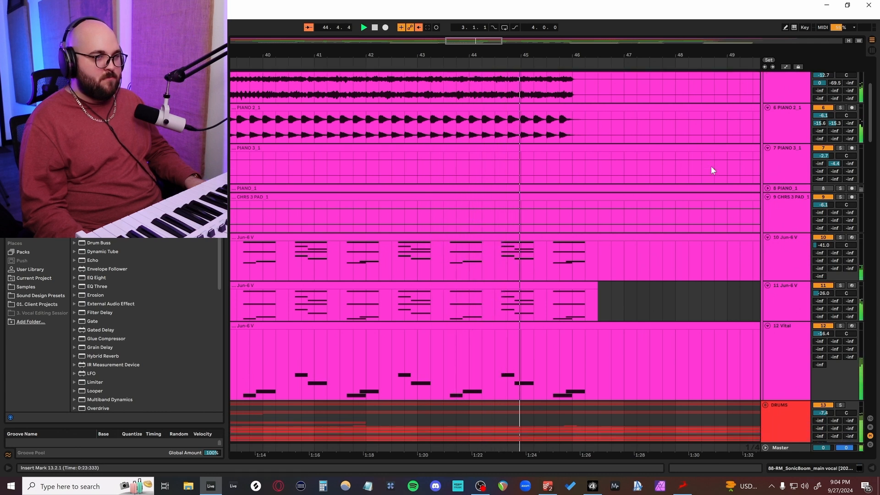
pyautogui.scroll(-3, 711, 170)
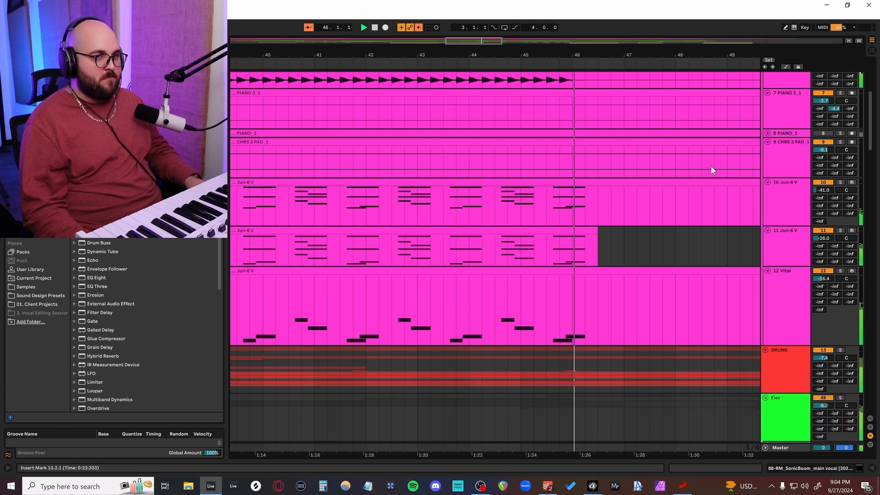